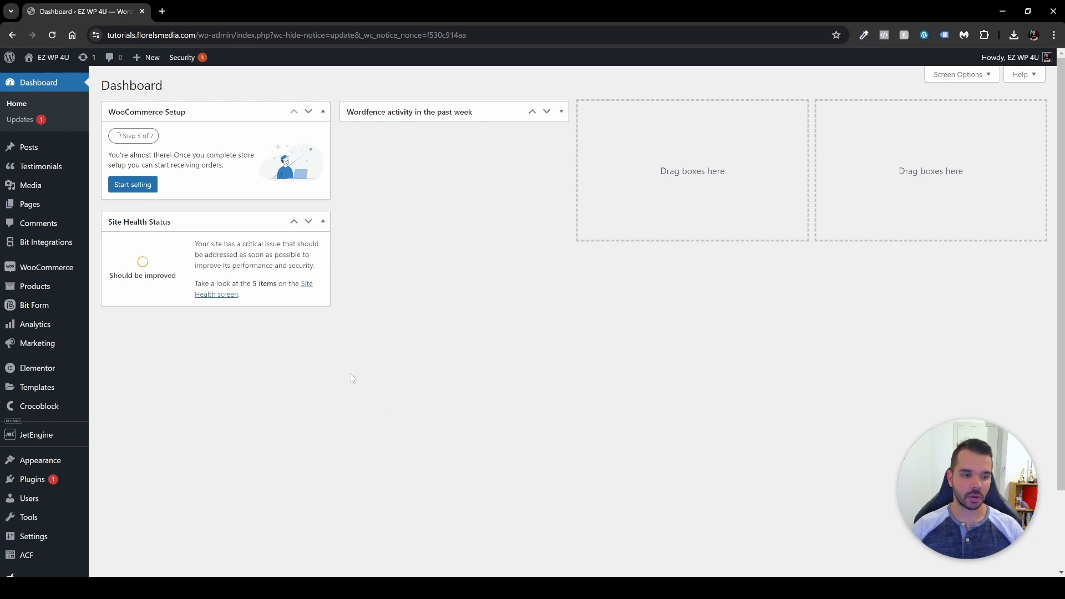
Search the WordPress plugin directory for "bit form" from the page for adding new plugins.
click(45, 484)
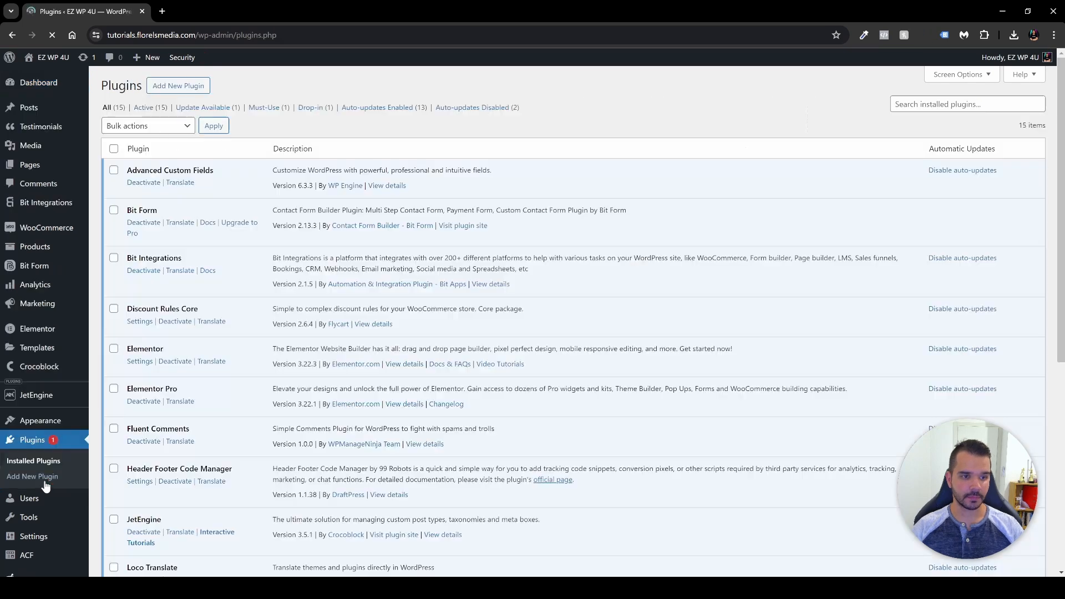
click(33, 476)
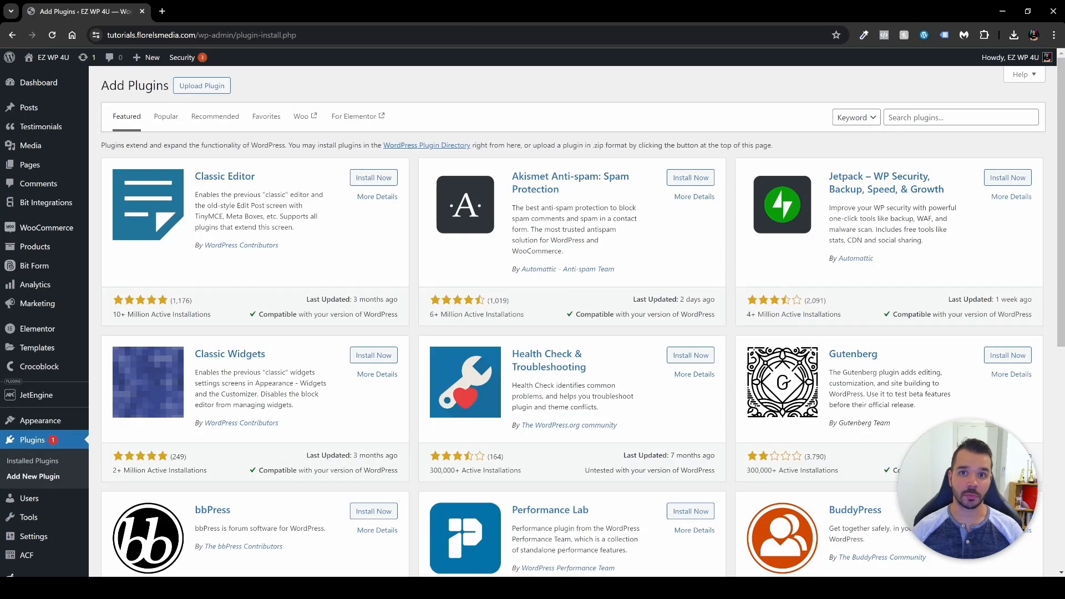
click(961, 117)
text(bit form)
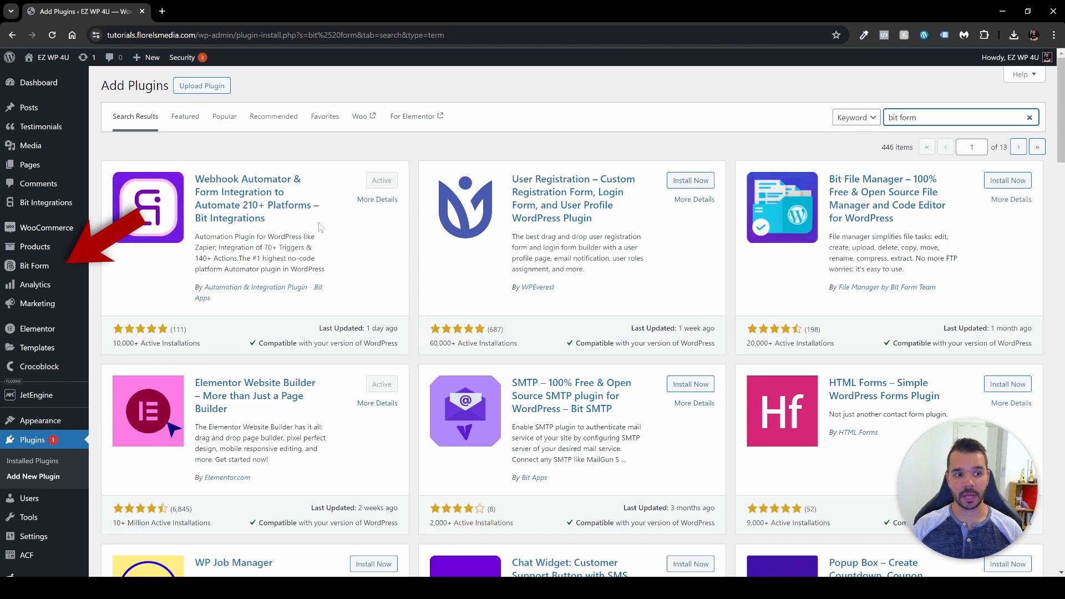
Open Bit Form's forms list and view the existing form's available actions and the table's column visibility options.
click(33, 265)
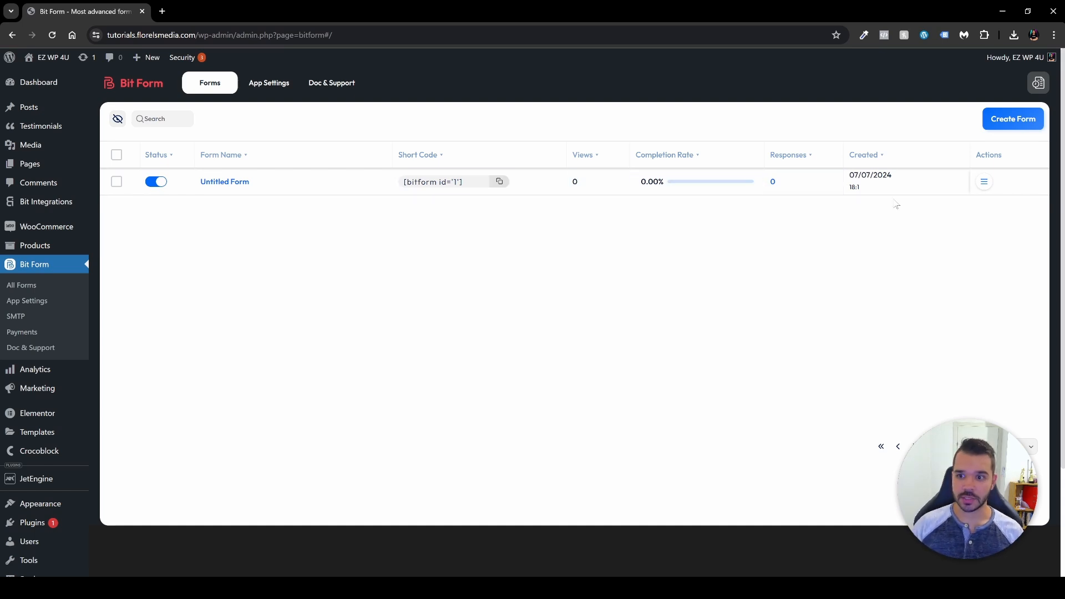
click(984, 184)
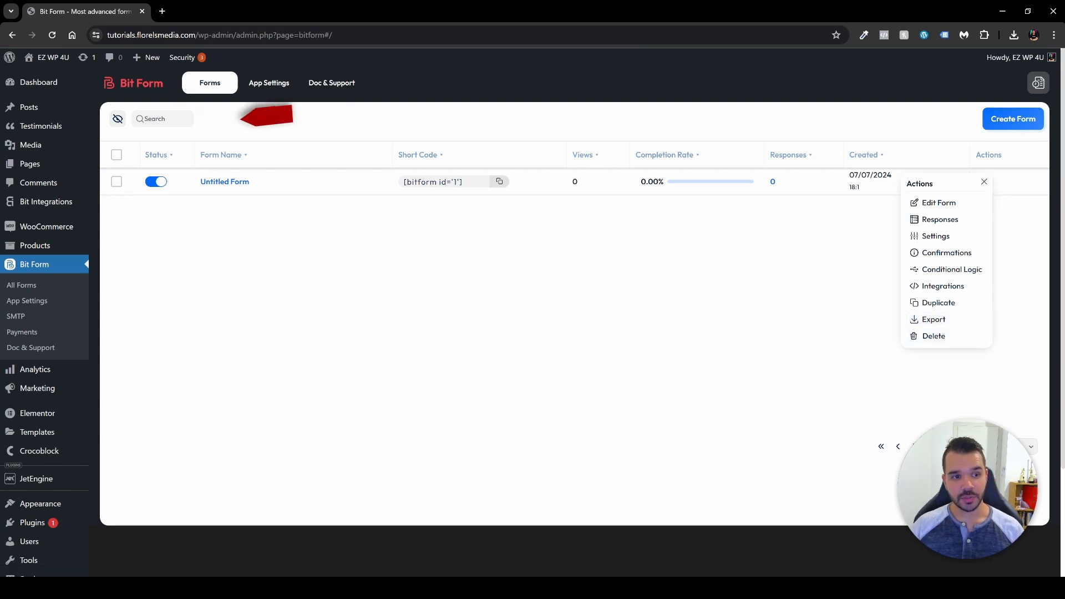
click(118, 124)
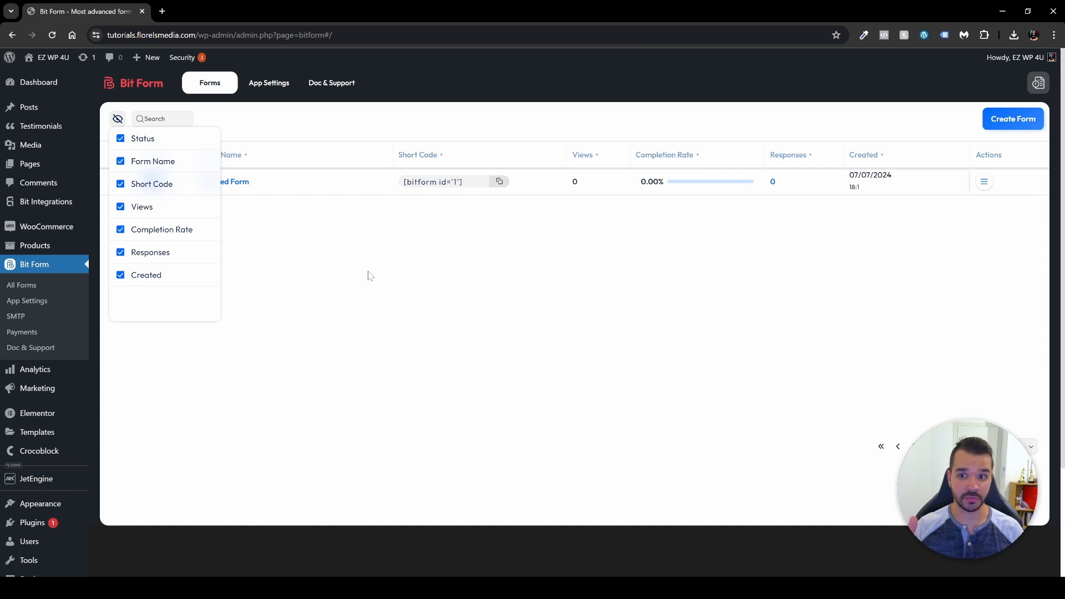
click(370, 276)
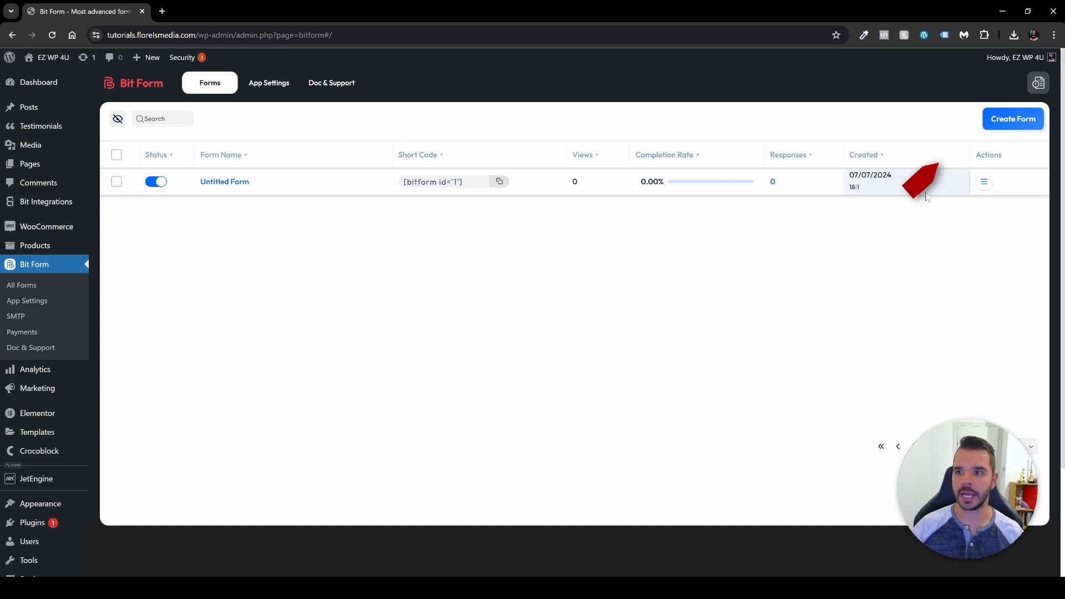
Create a new form from the Blank template.
click(1012, 119)
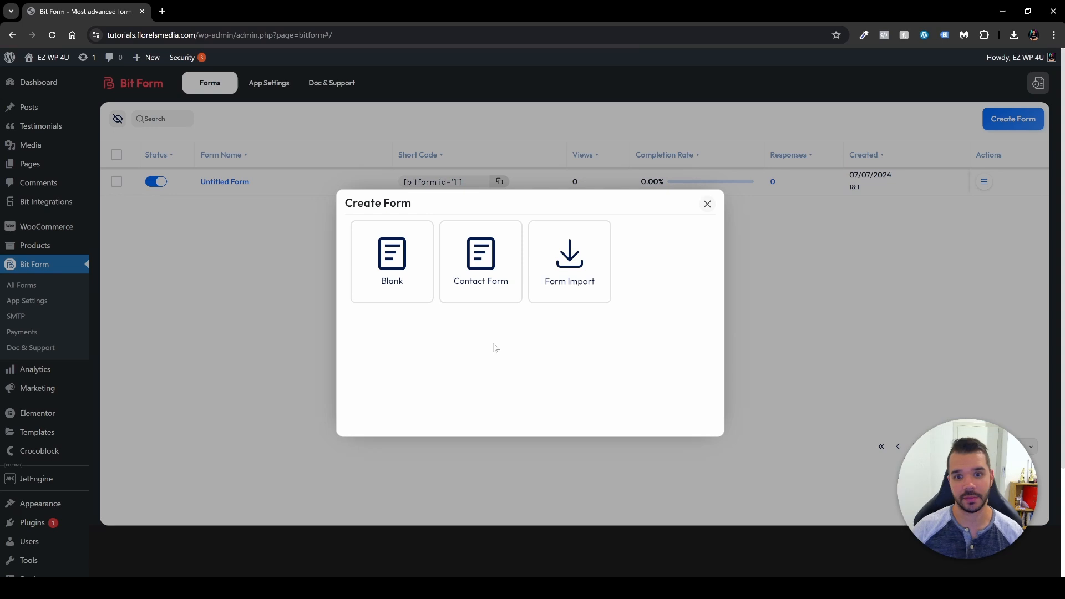
mouse_move(411, 289)
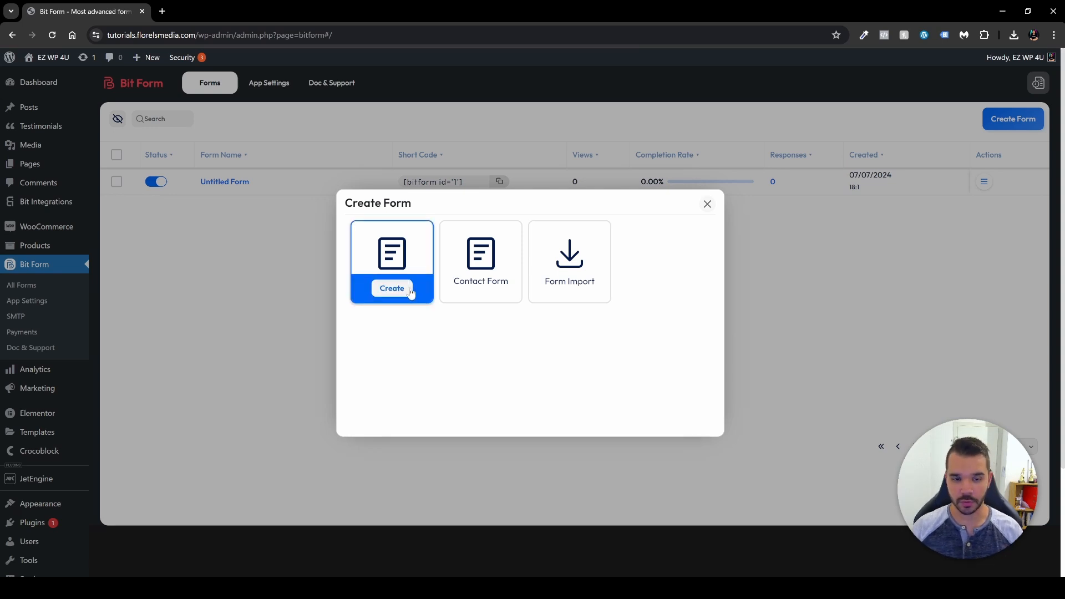
click(401, 293)
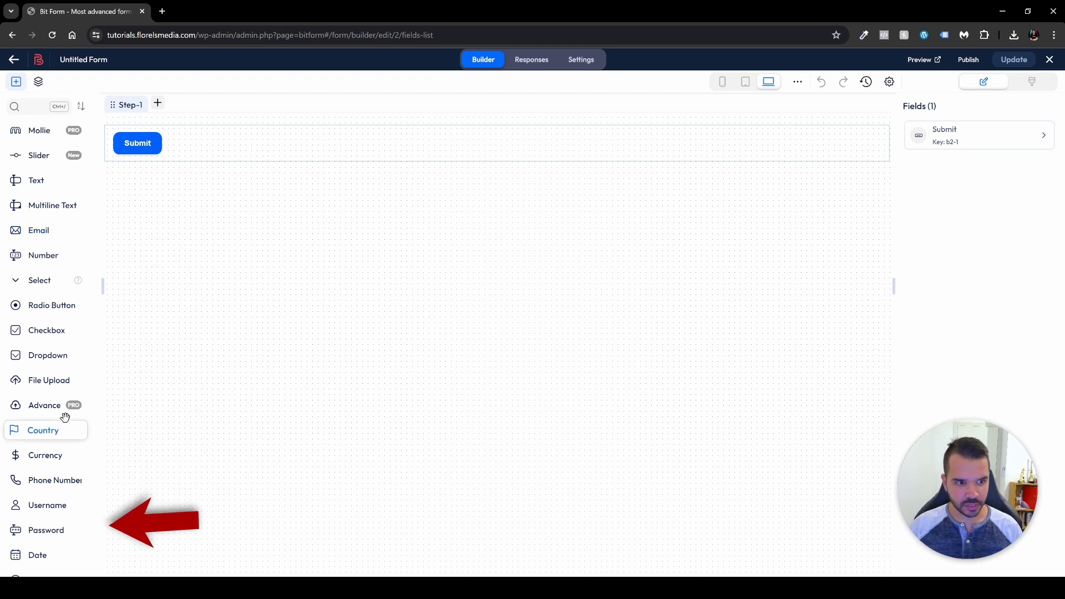
Examine the field types available in the form builder, including which ones are marked PRO.
scroll(66, 400, down, 4)
scroll(65, 394, down, 3)
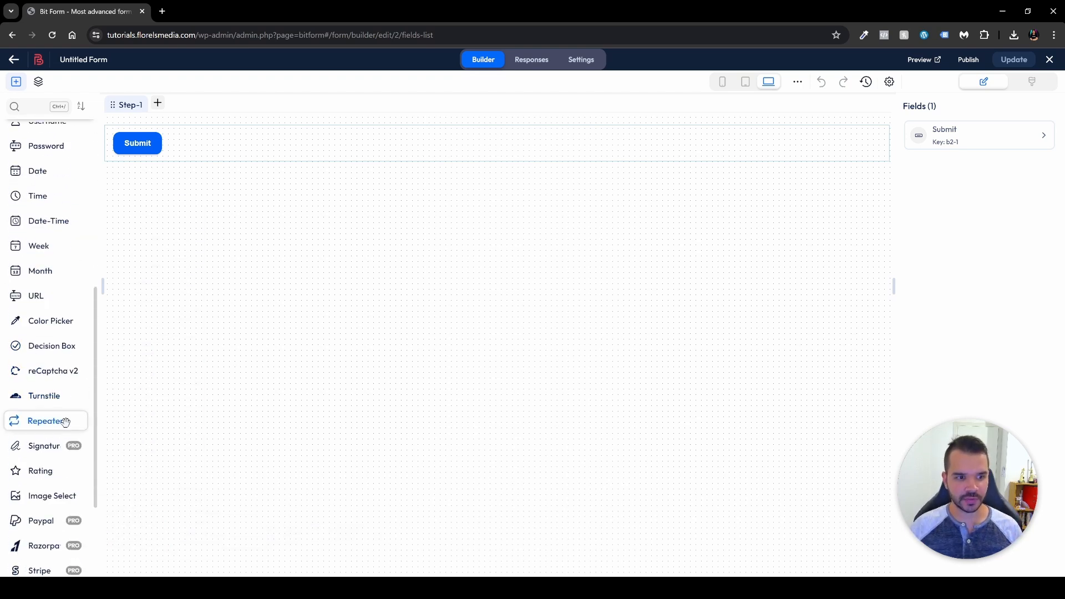
scroll(65, 411, up, 7)
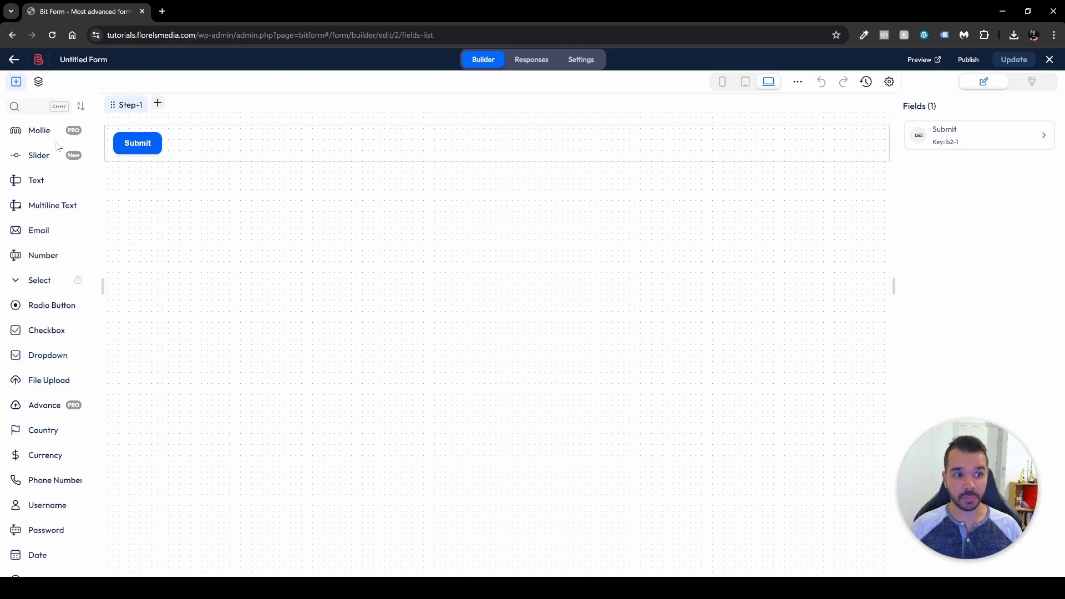
scroll(66, 372, down, 5)
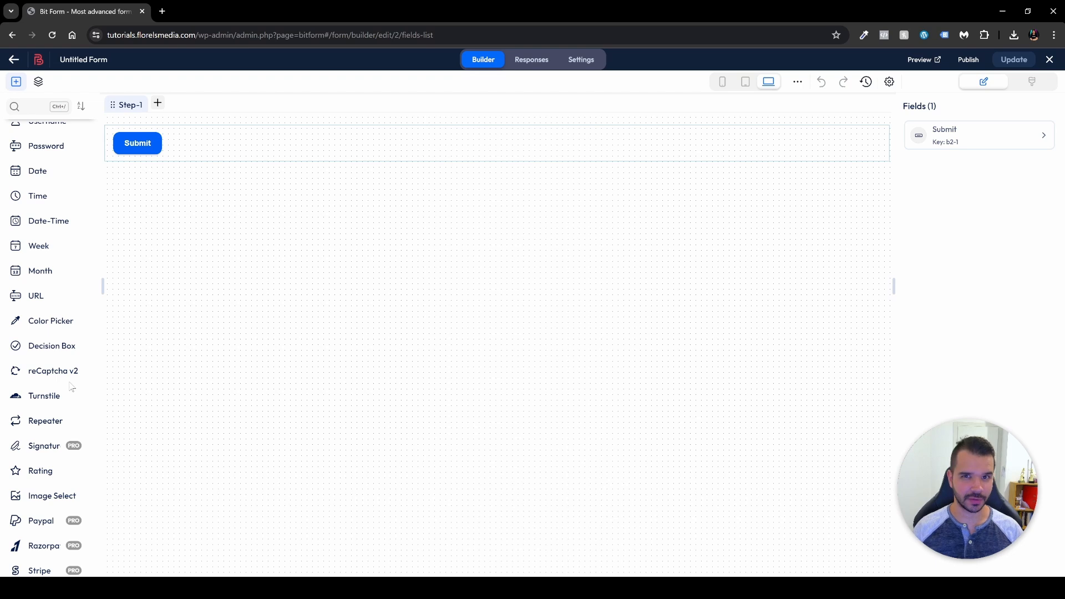
scroll(71, 386, up, 3)
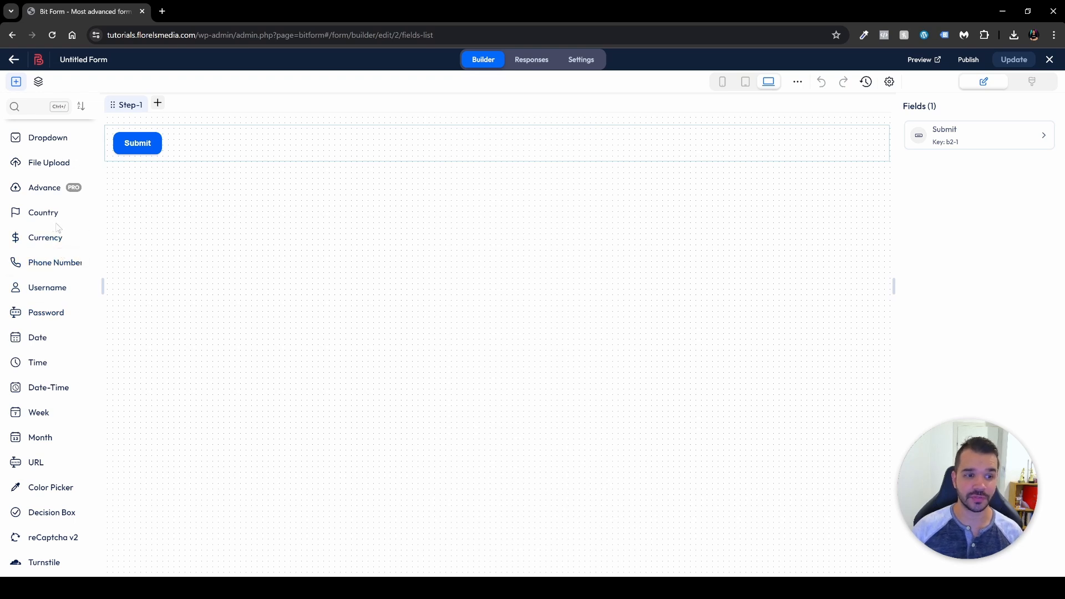
scroll(65, 232, down, 5)
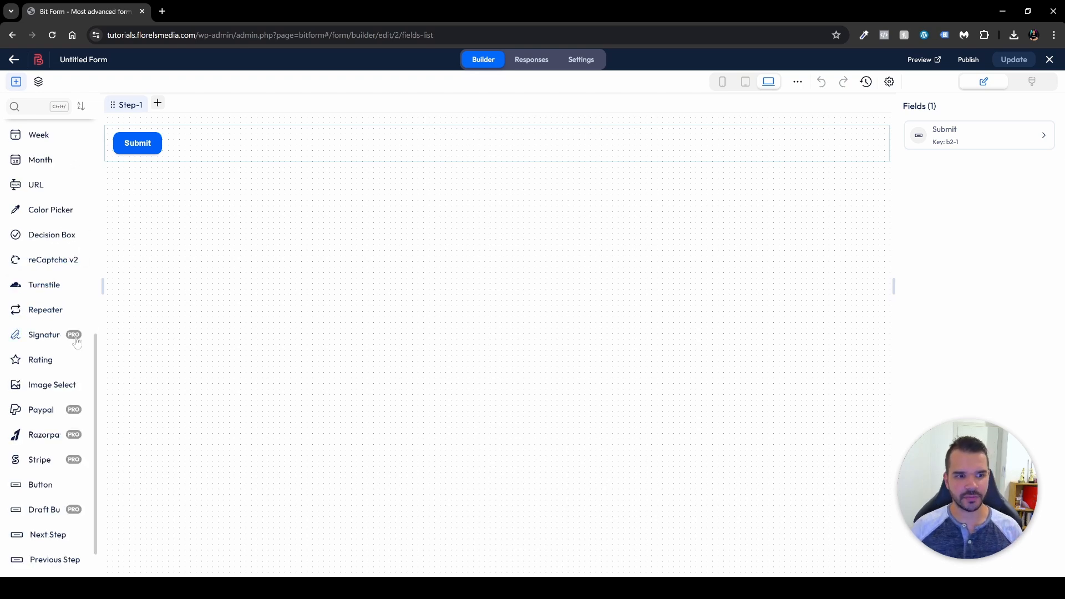
scroll(48, 408, down, 1)
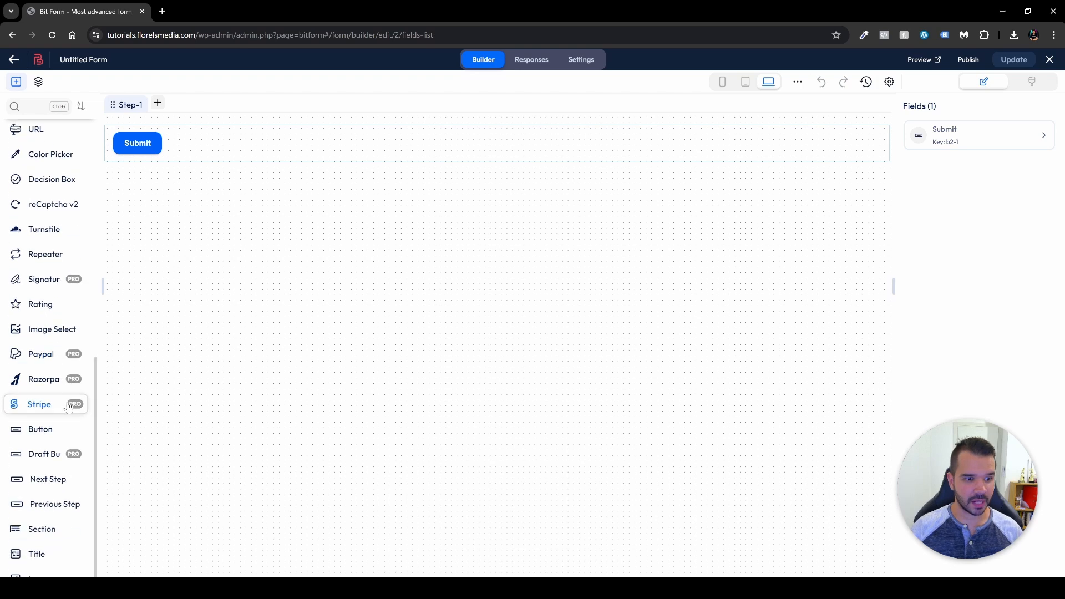
scroll(54, 456, down, 3)
scroll(57, 441, up, 2)
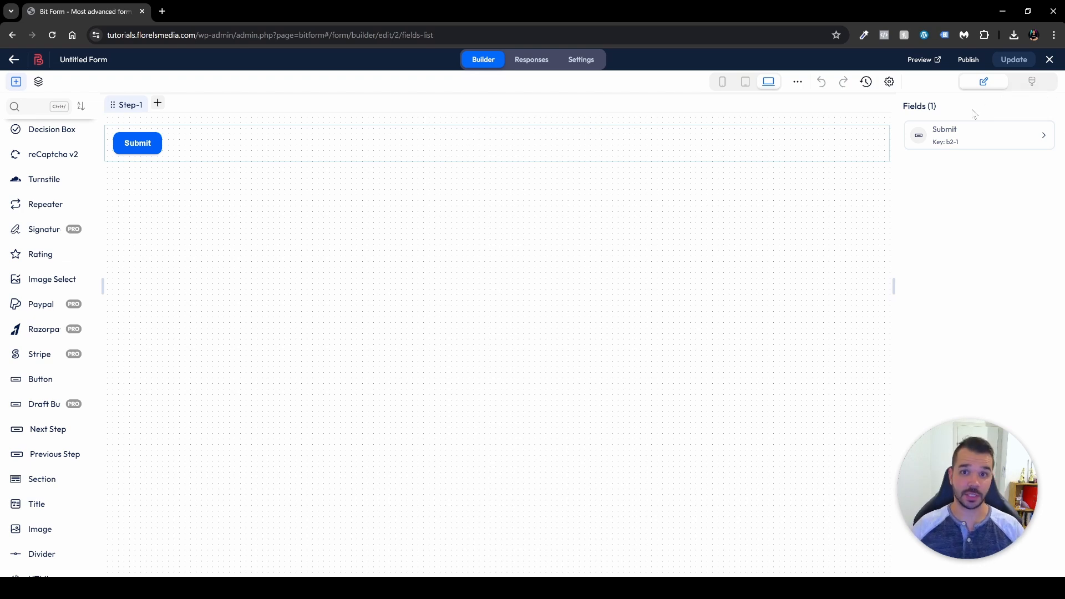
Add a Text field to the form and place it above the Submit button.
scroll(83, 327, up, 10)
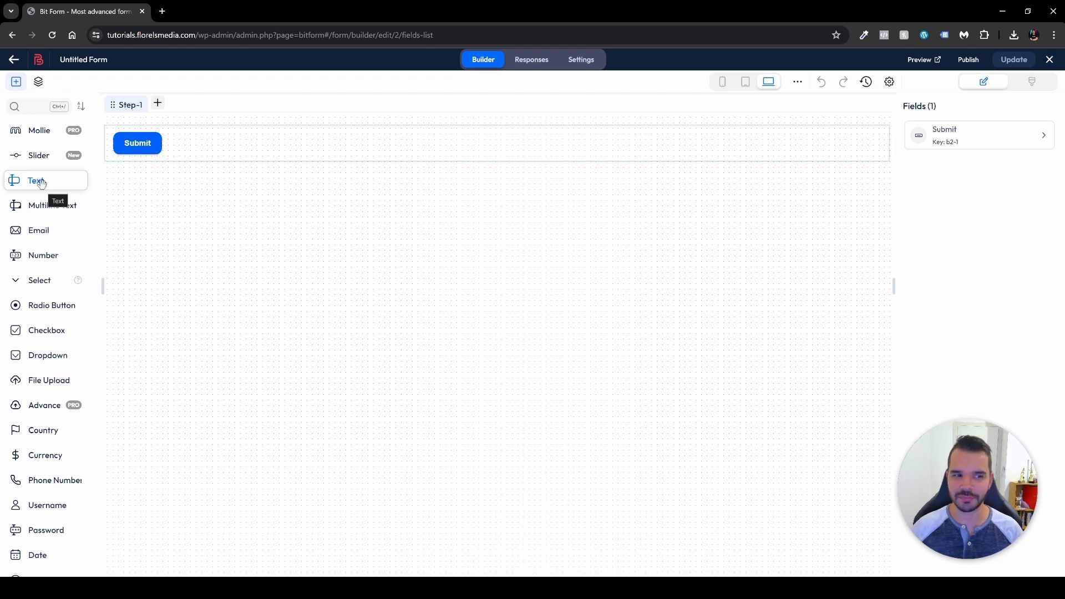
drag(42, 184, 169, 148)
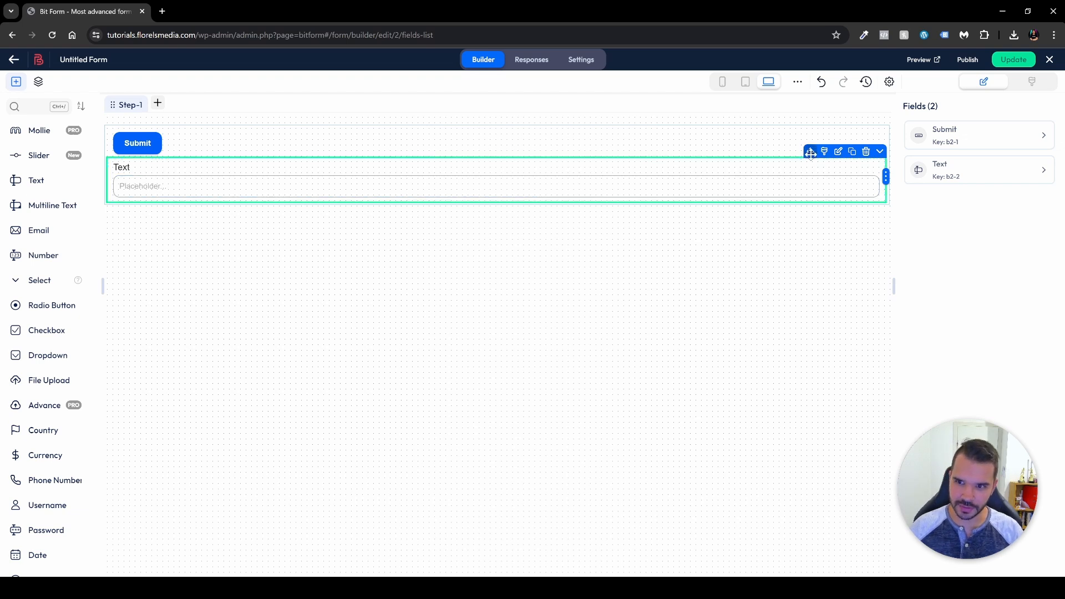
drag(811, 153, 810, 129)
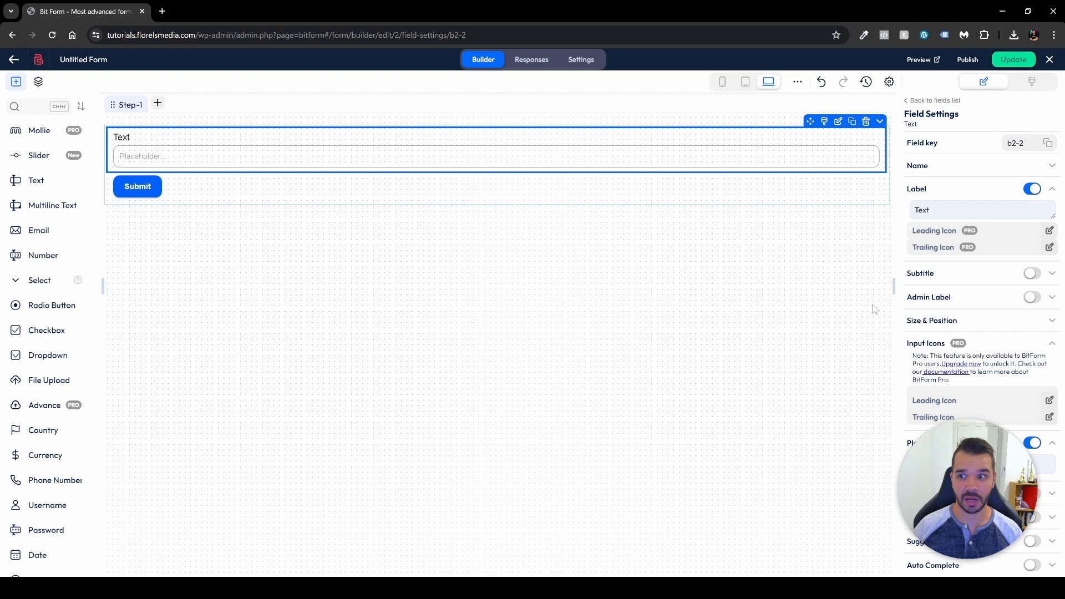
Look through the Text field's settings and narrow the field to about half the form's width.
scroll(987, 327, down, 5)
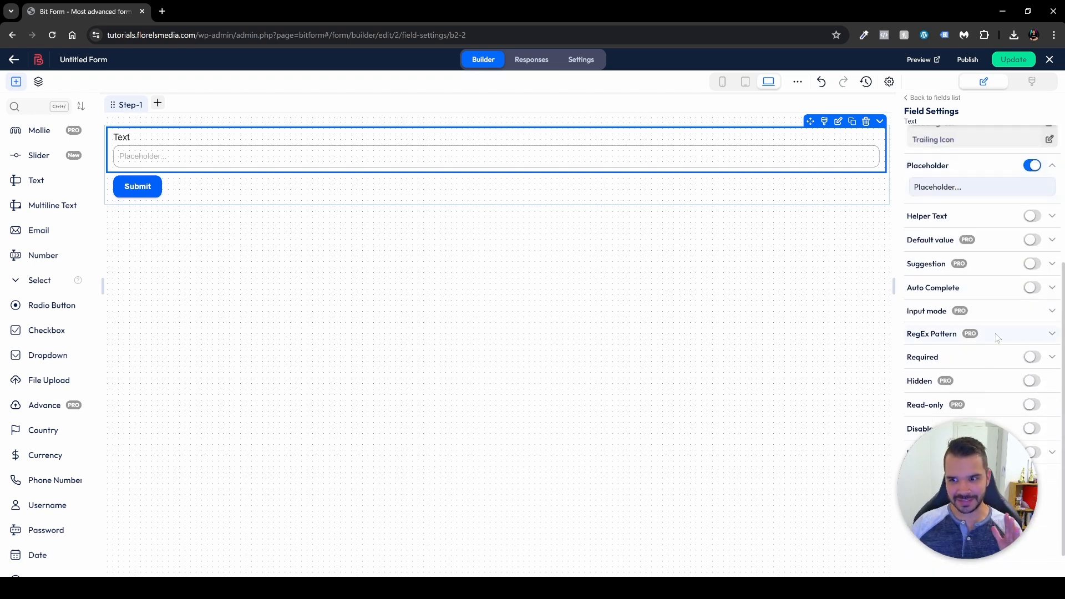
scroll(1002, 337, up, 5)
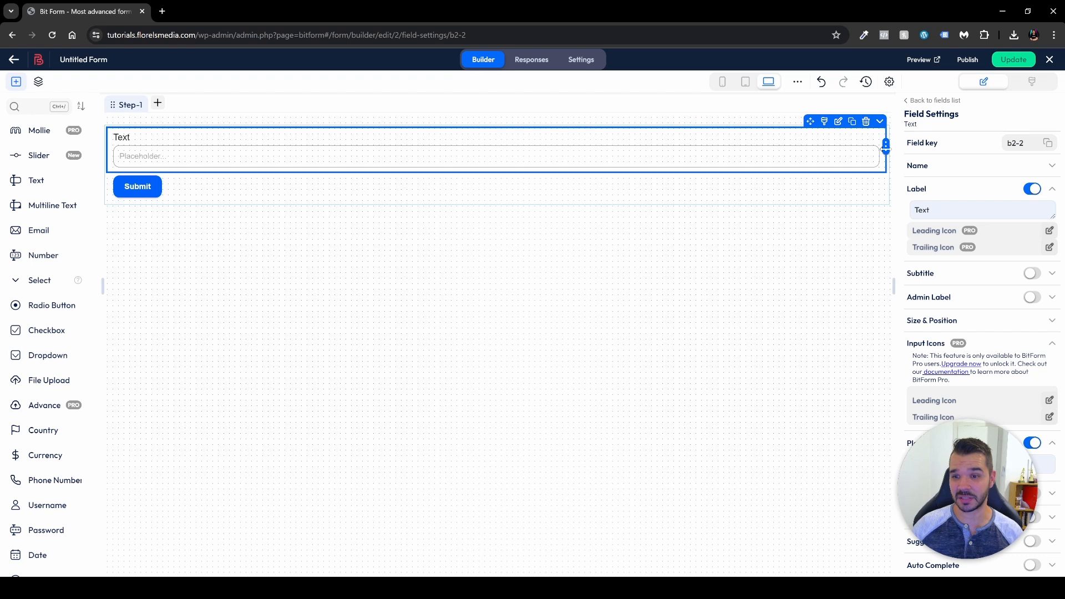
drag(885, 148, 756, 143)
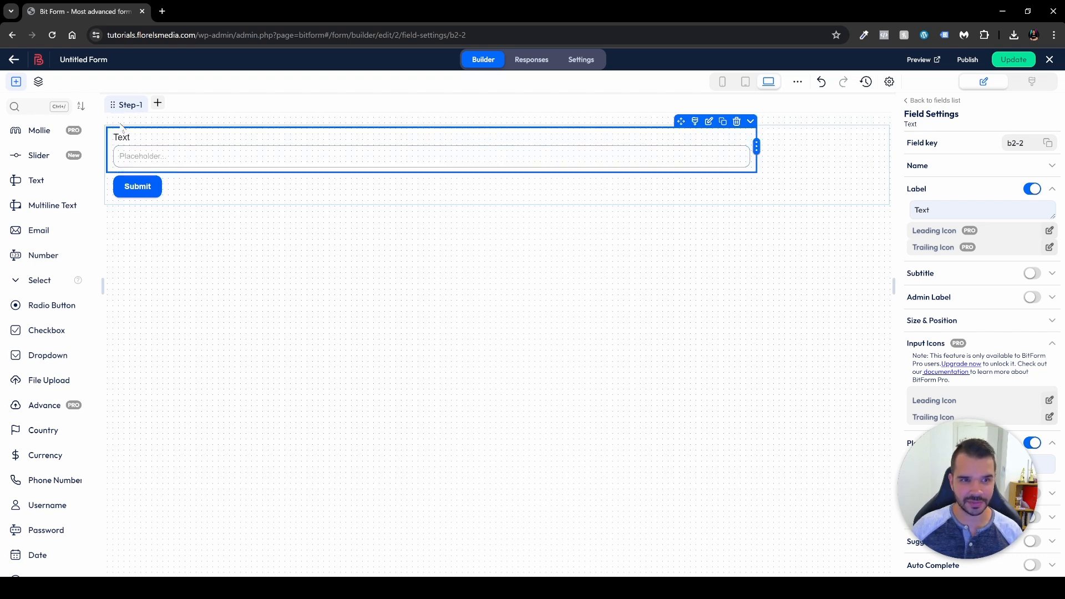
drag(756, 147, 496, 147)
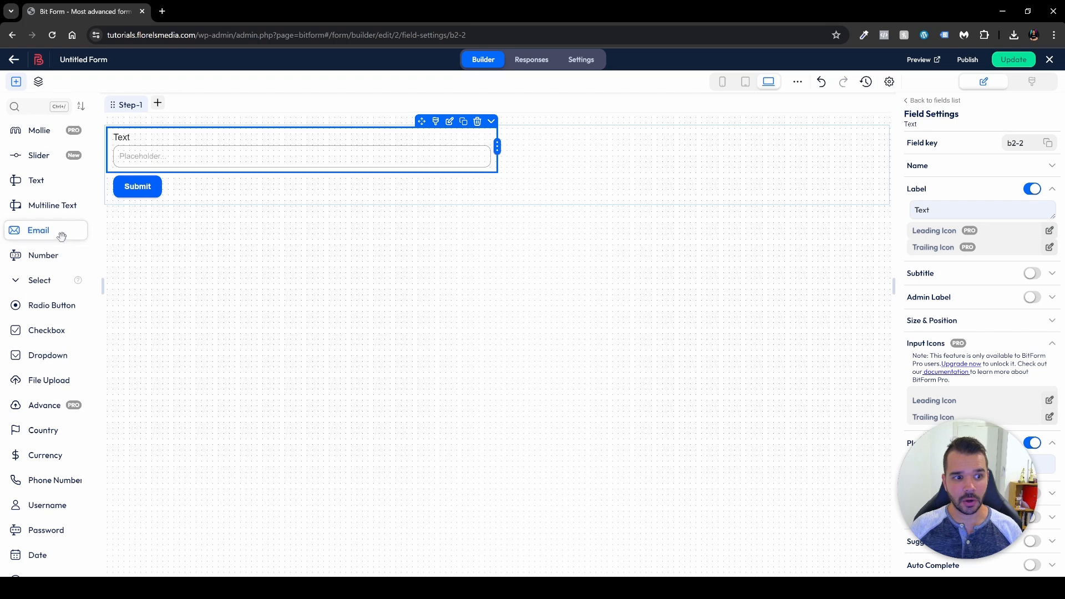
Add an Email field, narrow it to about half the form's width and place it beside the Text field.
drag(46, 234, 158, 180)
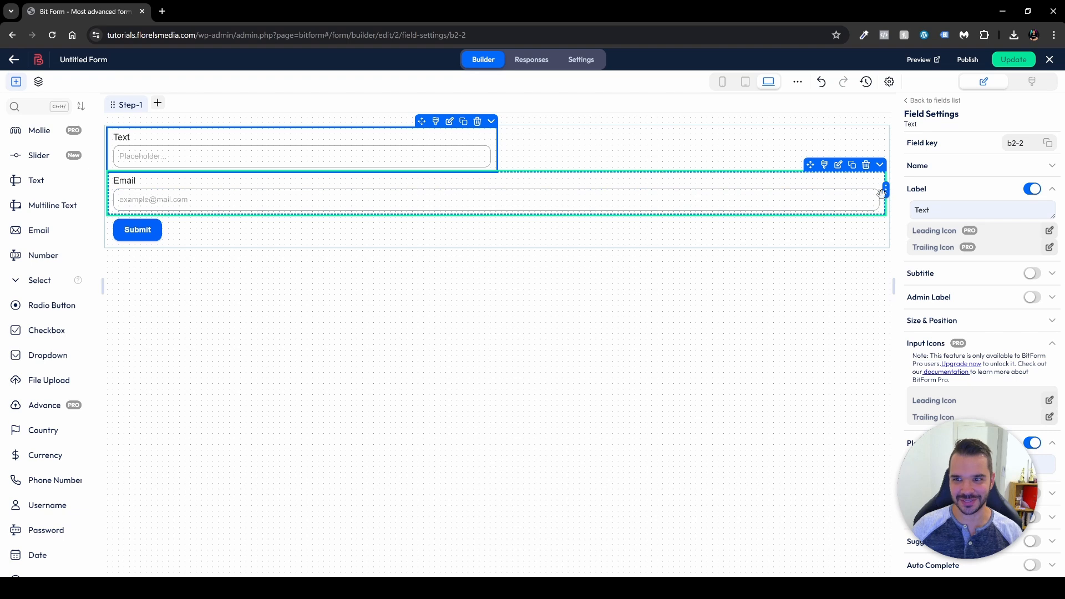
drag(885, 191, 497, 205)
drag(422, 165, 832, 157)
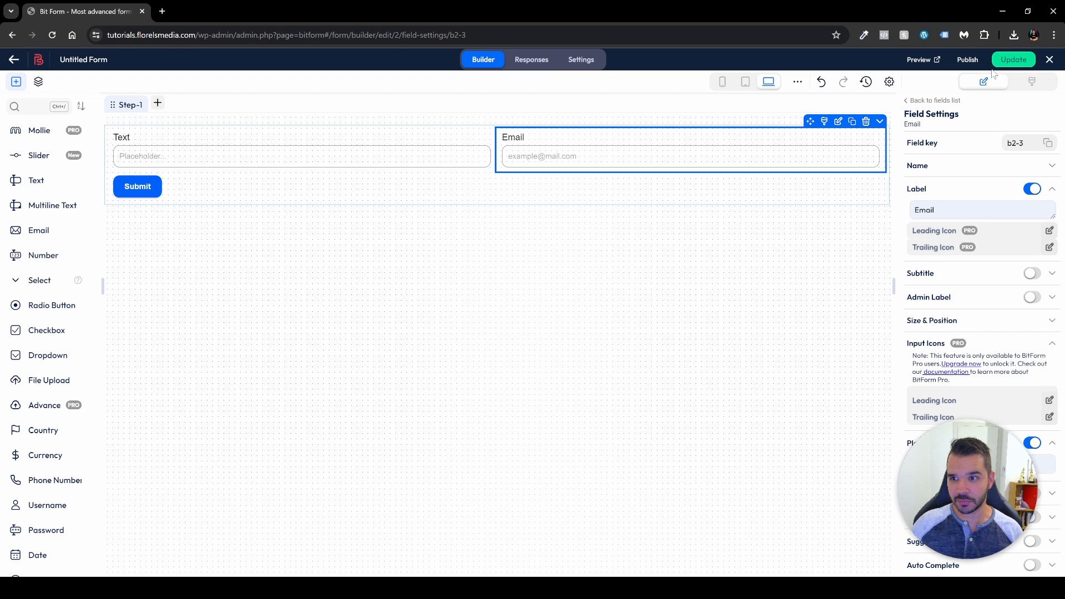
View the form's publishing short code and save the form's changes.
click(967, 61)
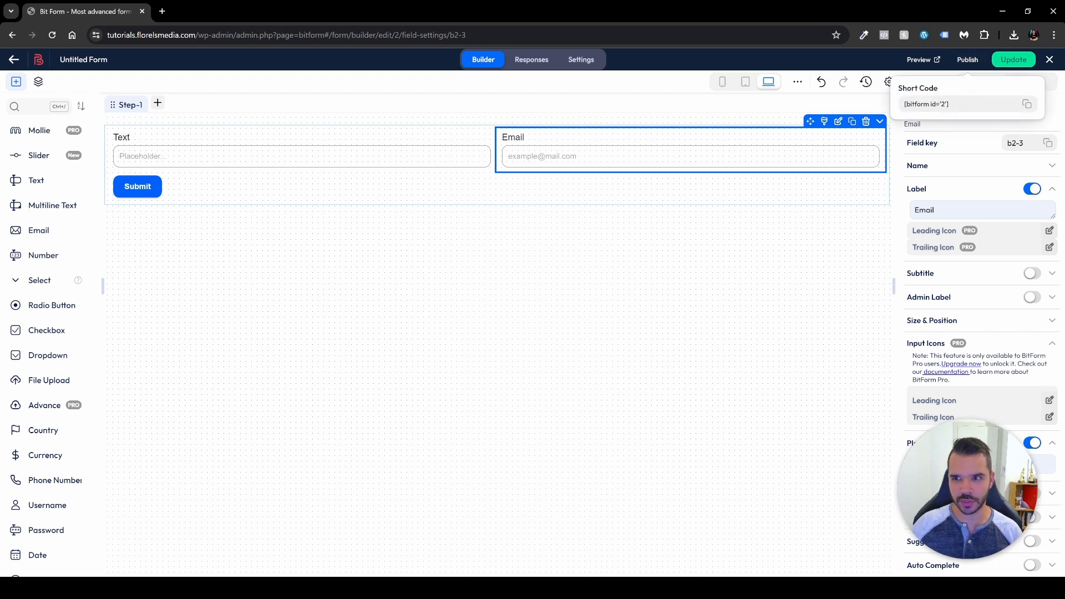
click(968, 61)
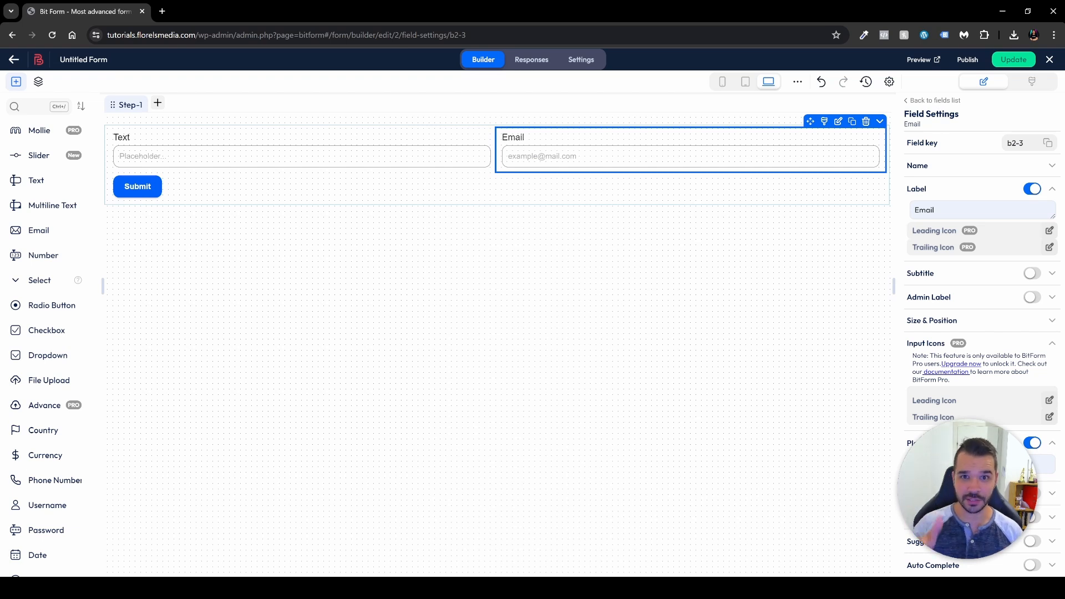
click(1012, 60)
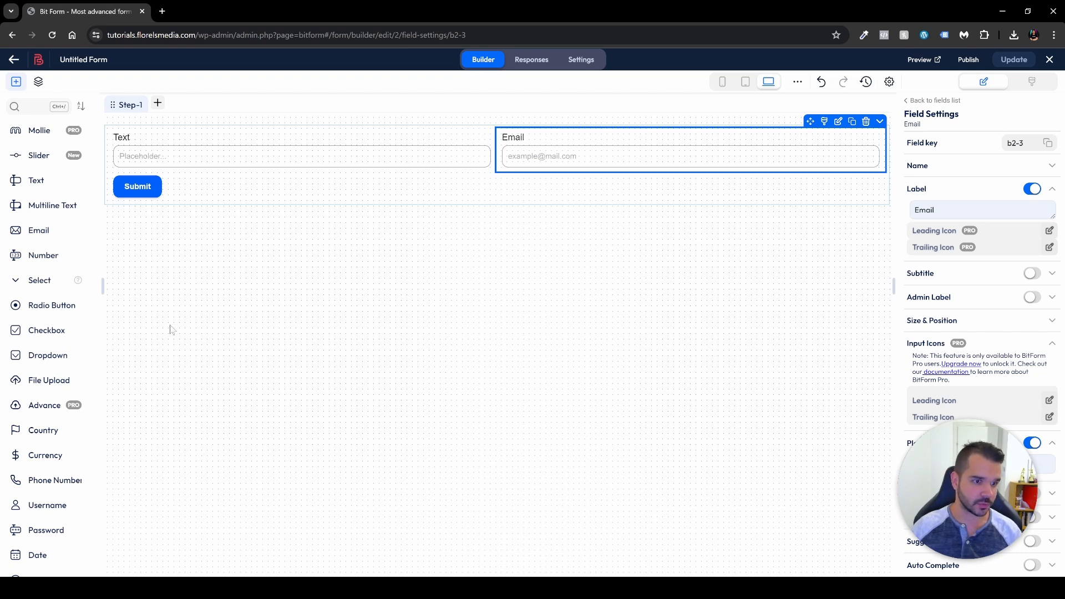
Add a Phone Number field above the Submit button and look through its list of country calling codes.
click(55, 480)
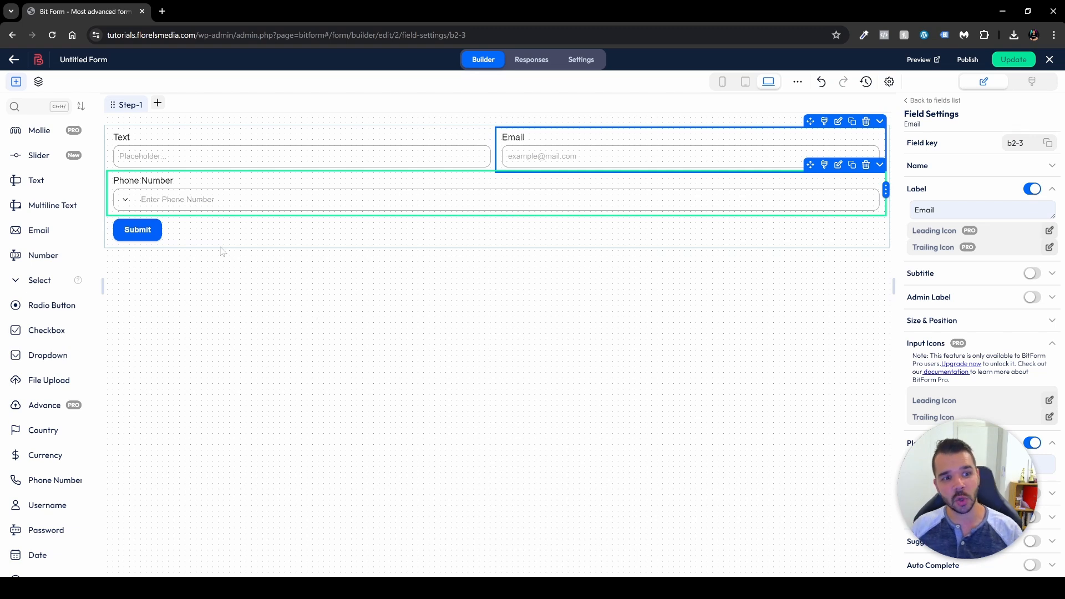
click(126, 203)
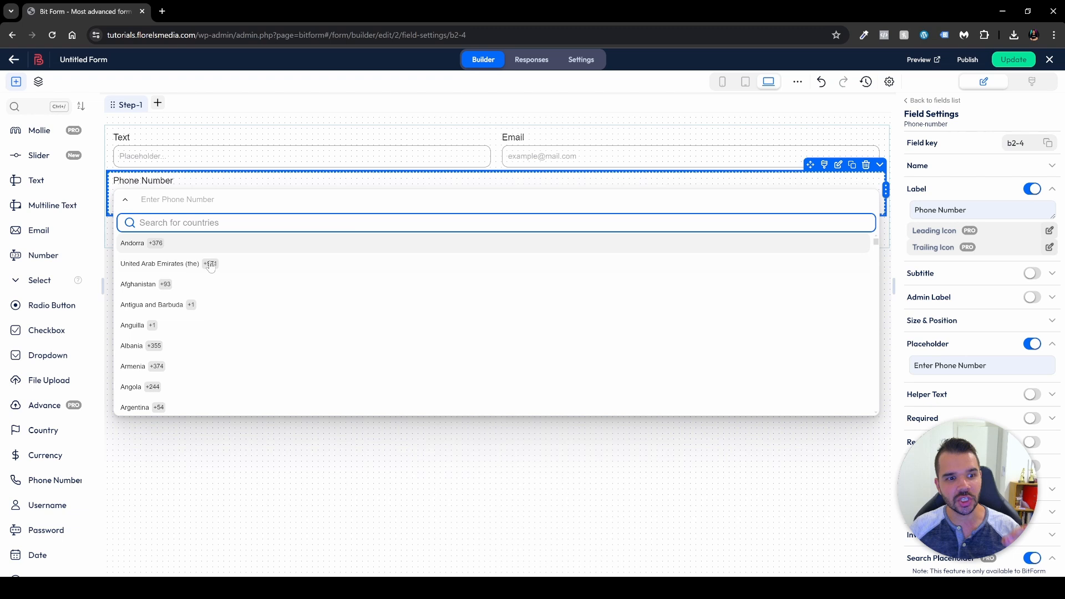
scroll(267, 301, down, 15)
scroll(267, 301, down, 15)
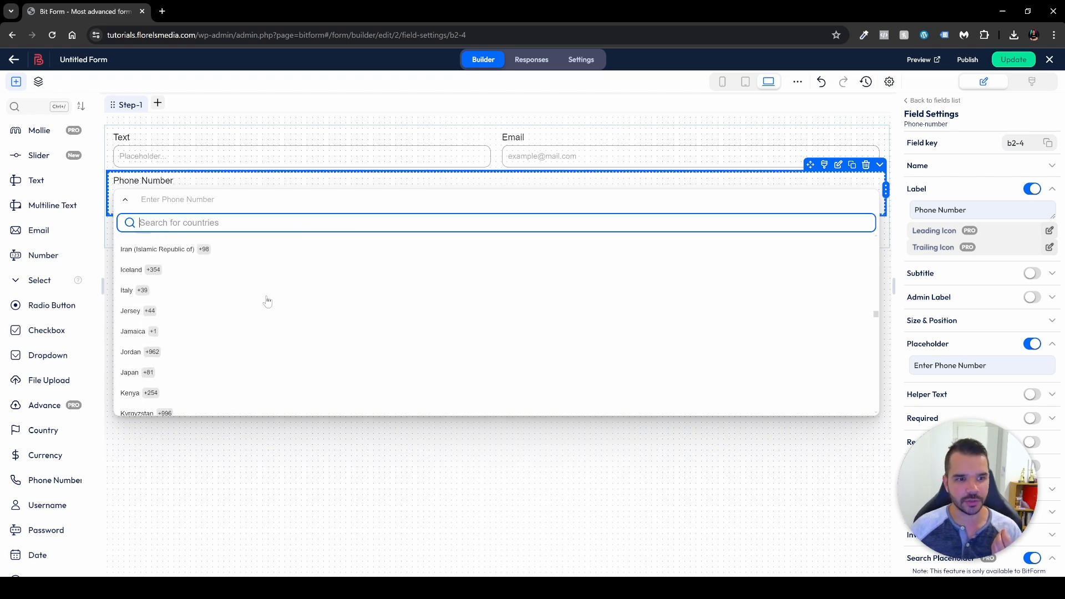
scroll(267, 301, down, 15)
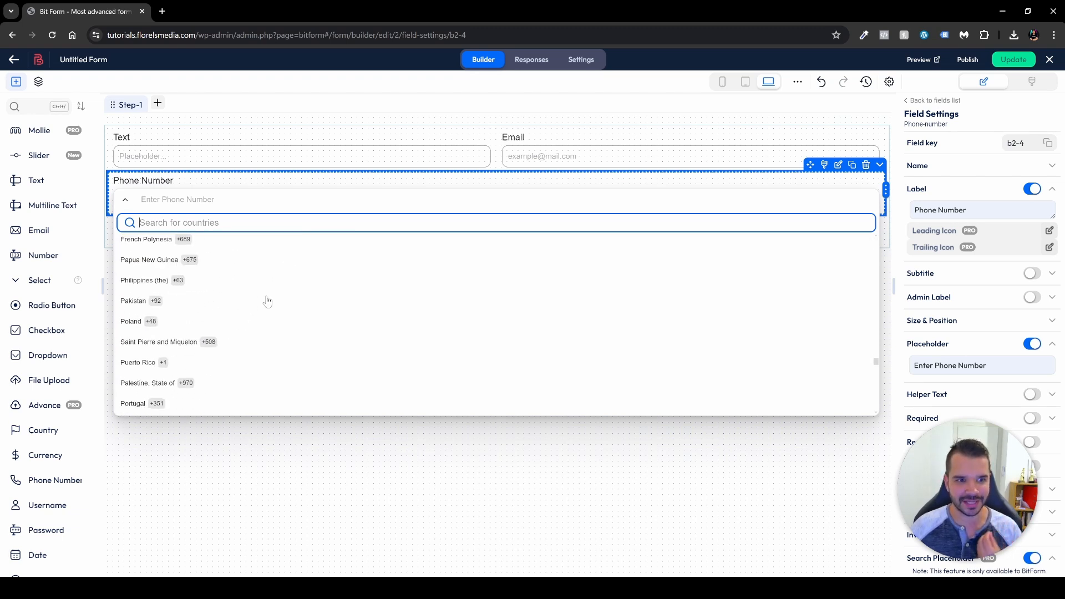
scroll(268, 301, up, 20)
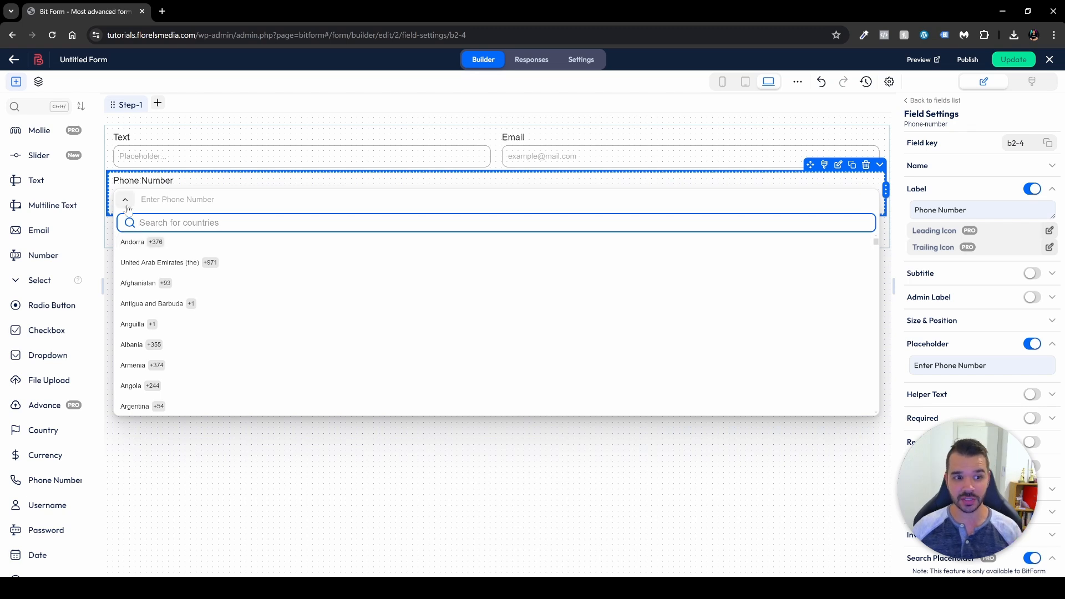
Choose United States of America as the Phone Number field's country code and narrow the field to about half the form's width.
text(unid)
key(BackSpace)
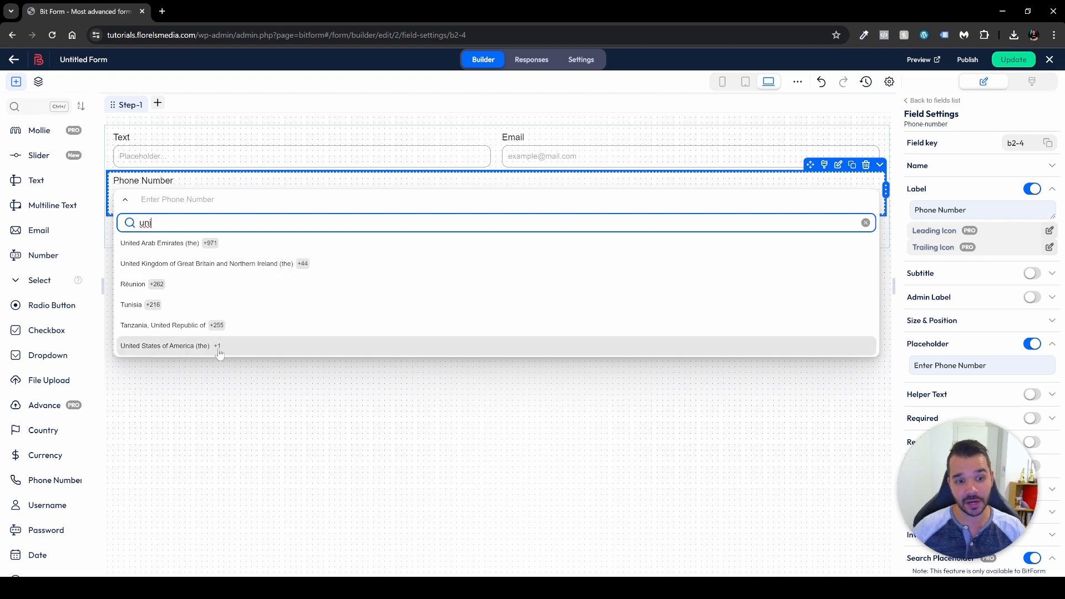
click(181, 358)
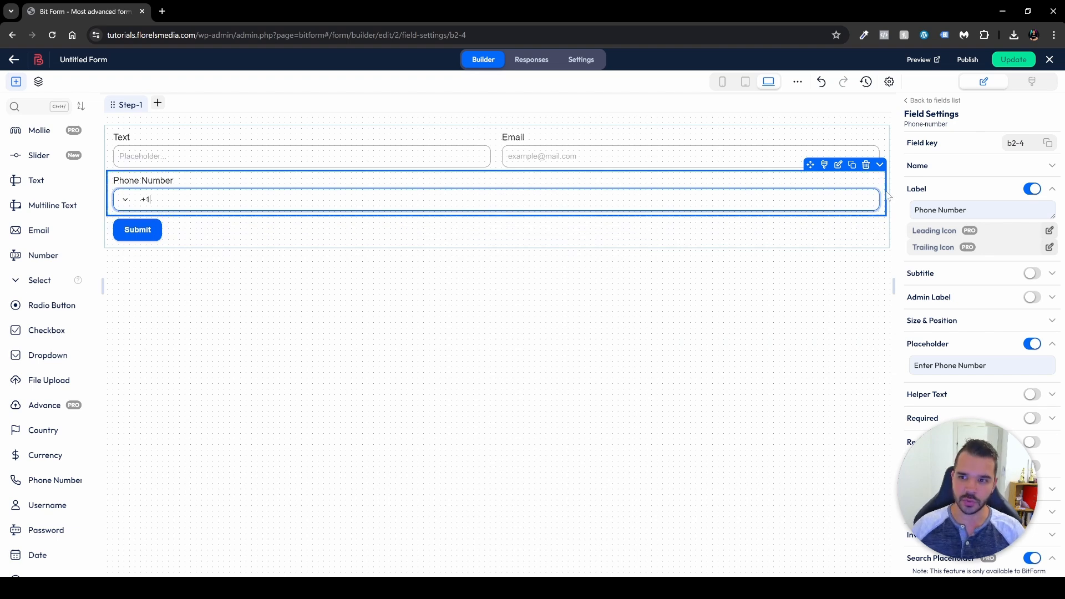
drag(885, 190, 496, 191)
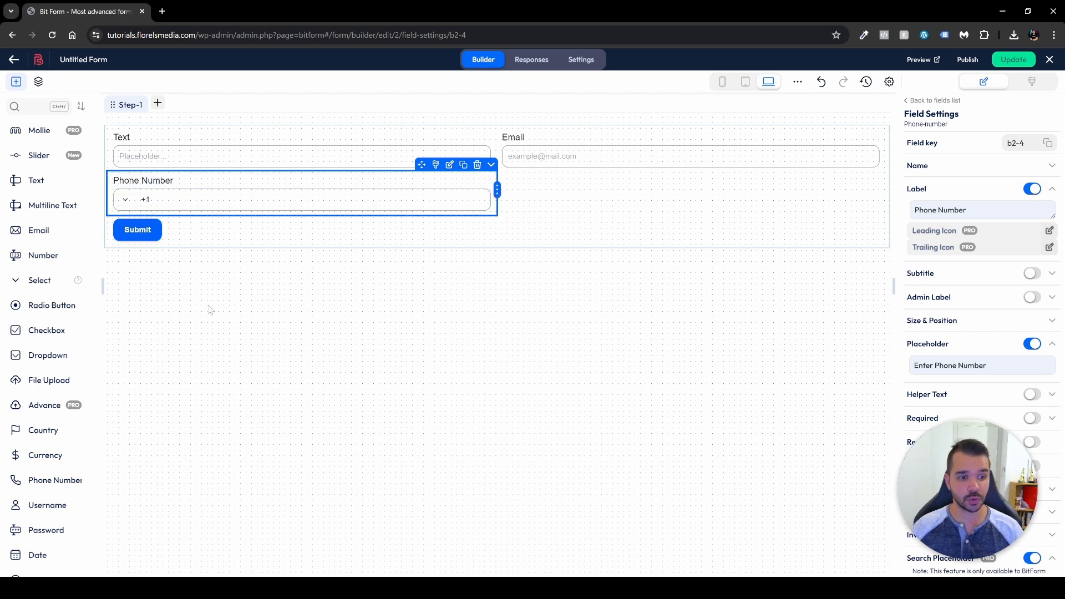
Add a Country field, narrow it to about half the form's width and place it beside the Phone Number field.
drag(52, 430, 475, 225)
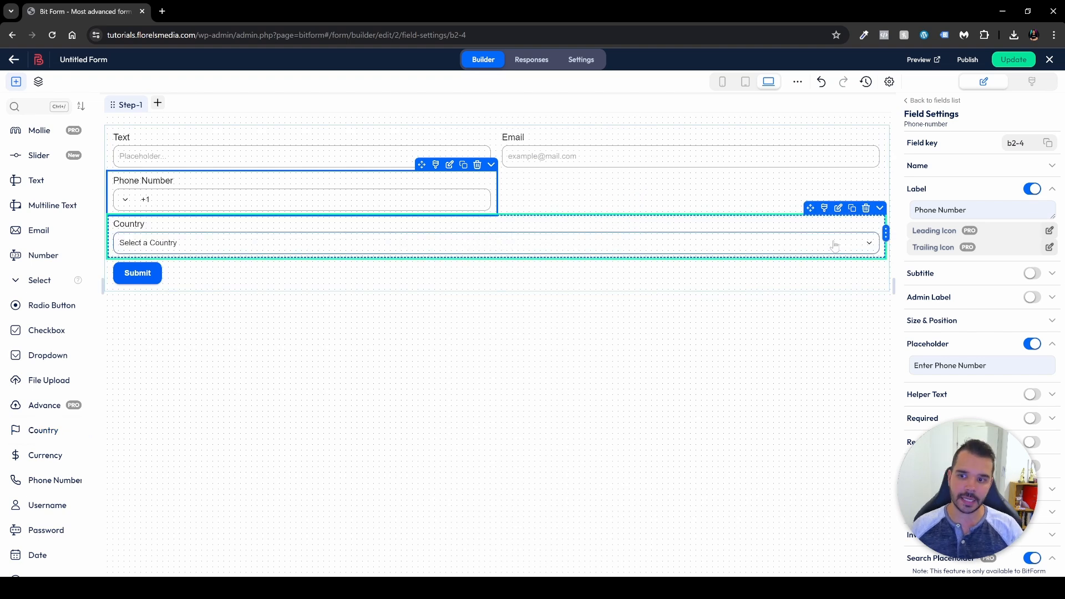
drag(885, 233, 518, 254)
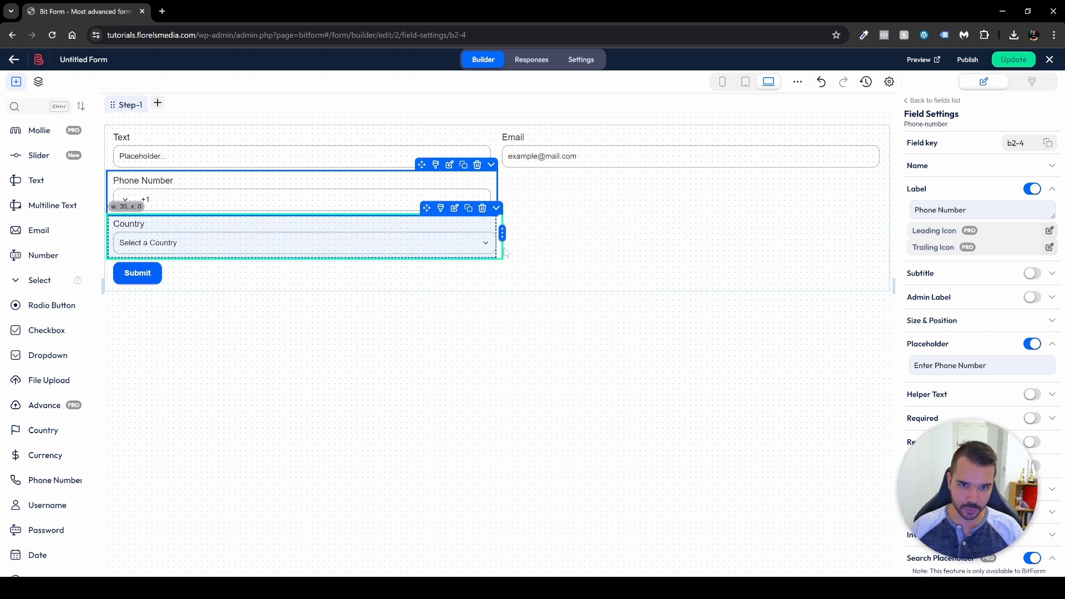
drag(441, 208, 788, 177)
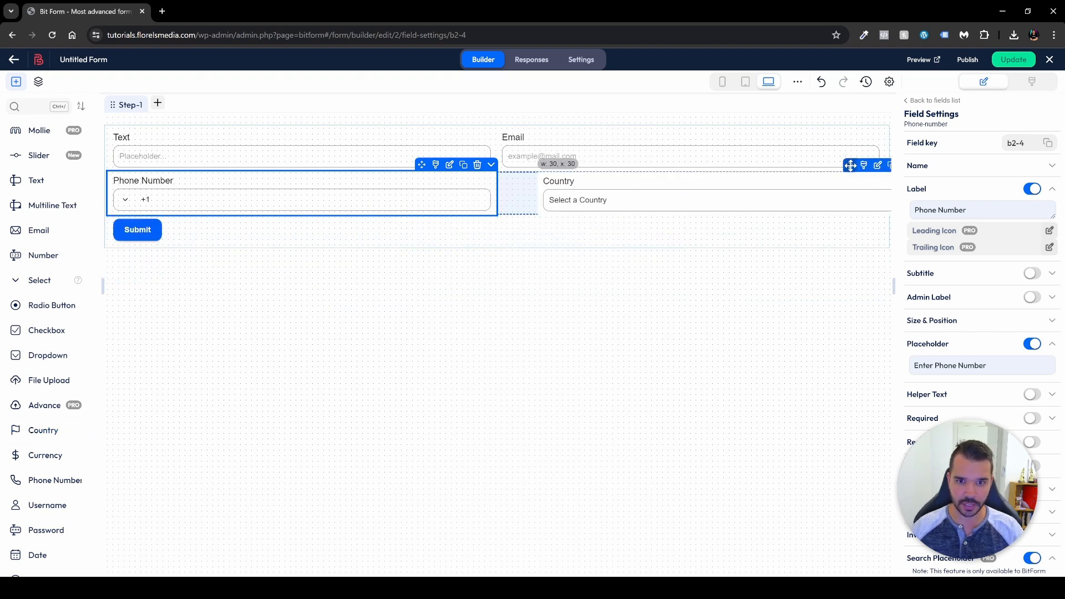
Look through the Country field's list of countries and search it for "united".
click(721, 198)
scroll(683, 288, down, 20)
scroll(683, 288, up, 20)
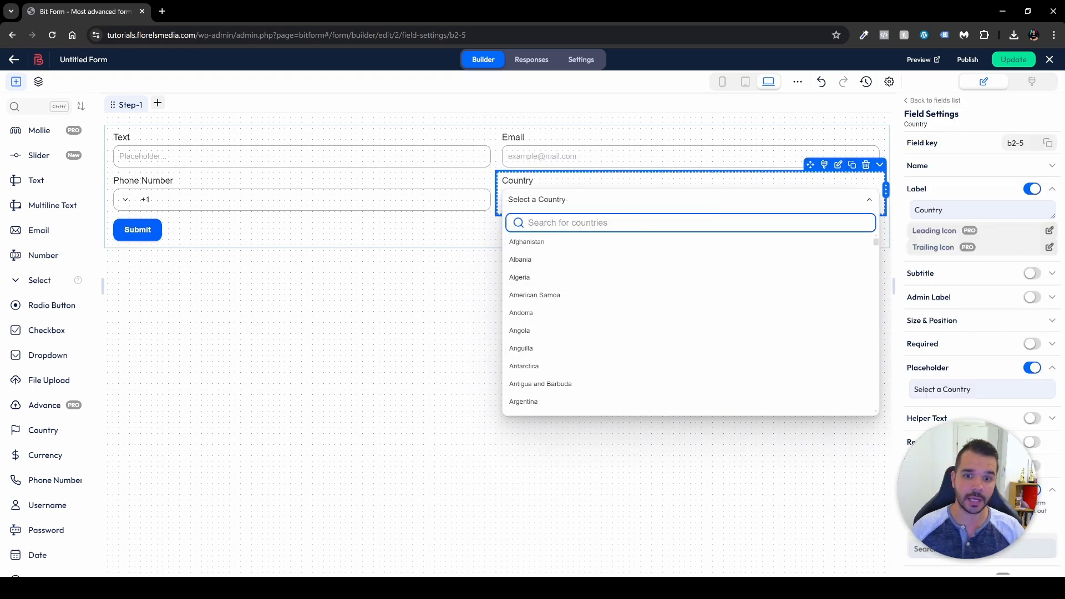
text(united)
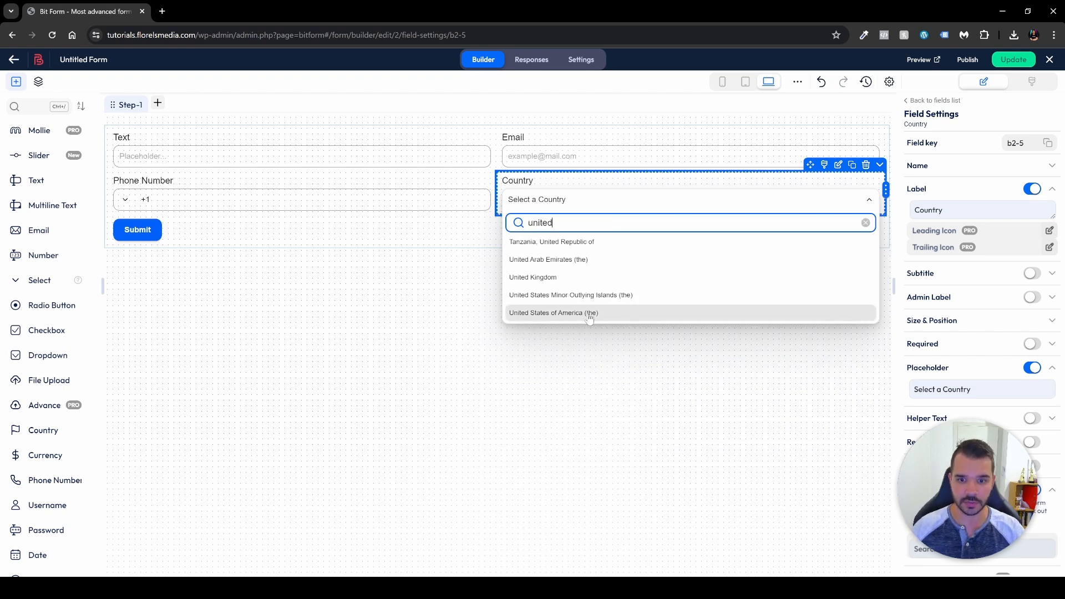
click(465, 322)
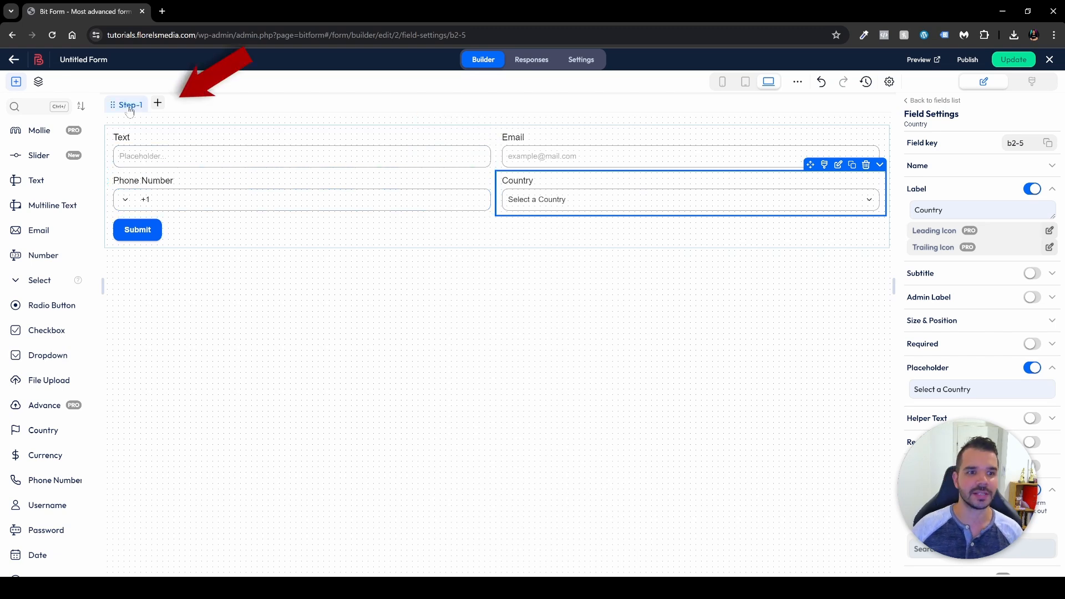
Add a second step to the form and hide the percentage on the multi-step progress bar.
click(158, 104)
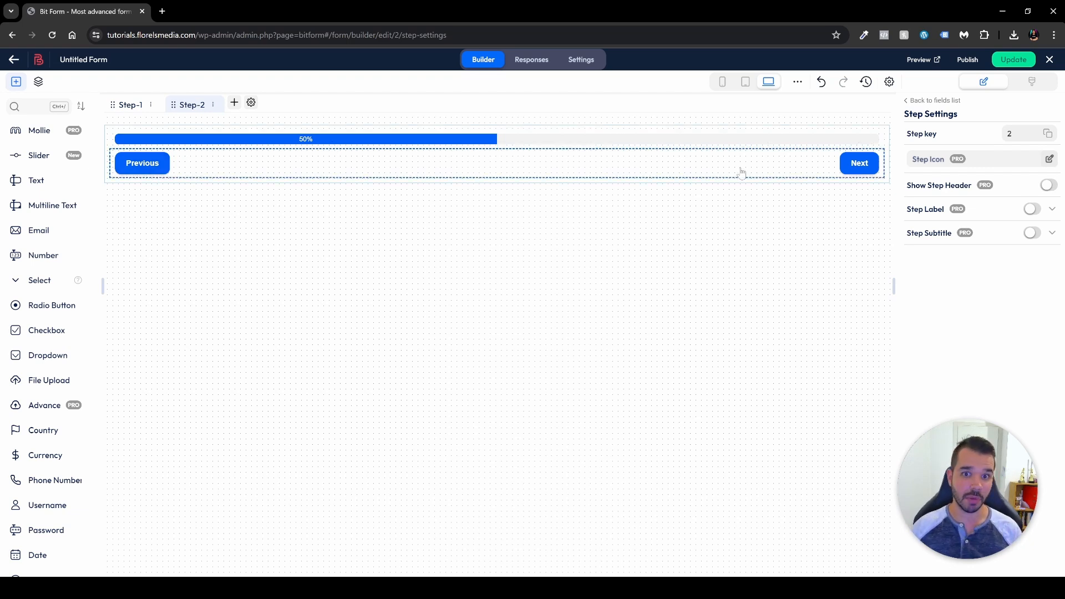
click(529, 144)
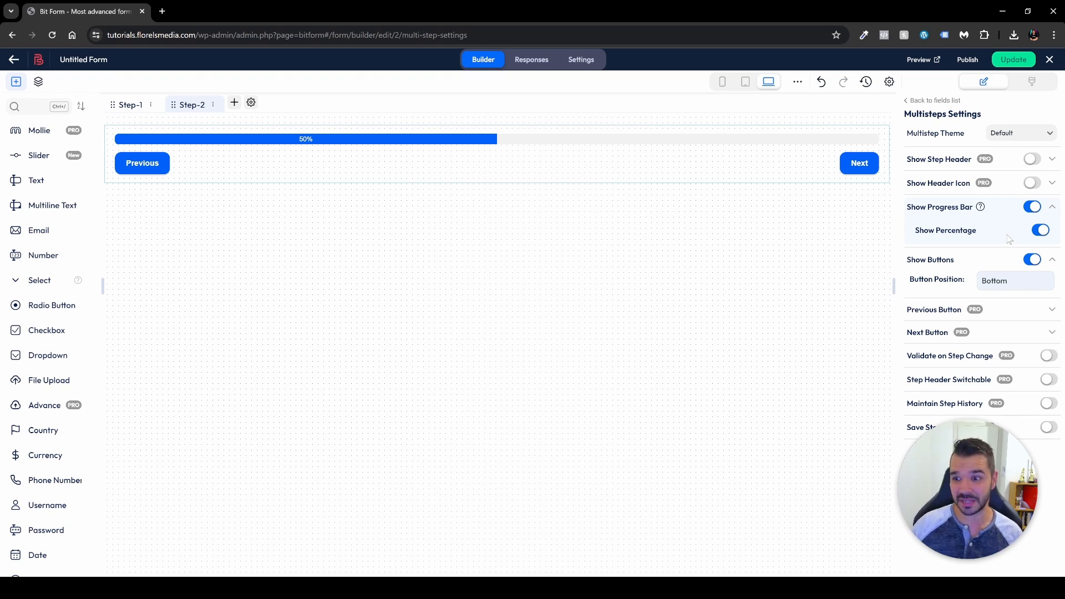
click(1033, 207)
click(1033, 208)
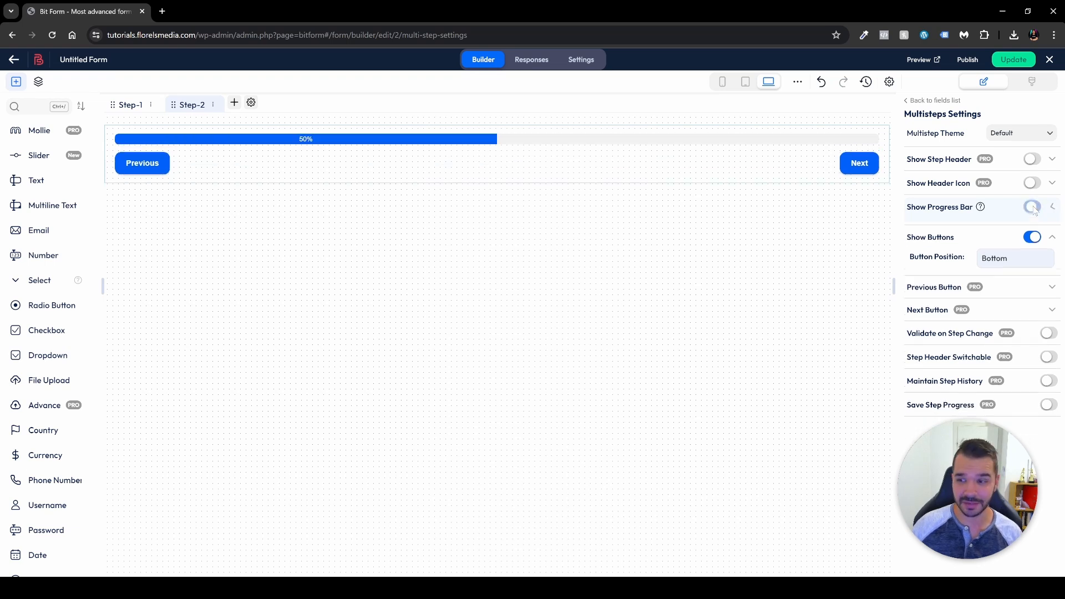
click(1041, 232)
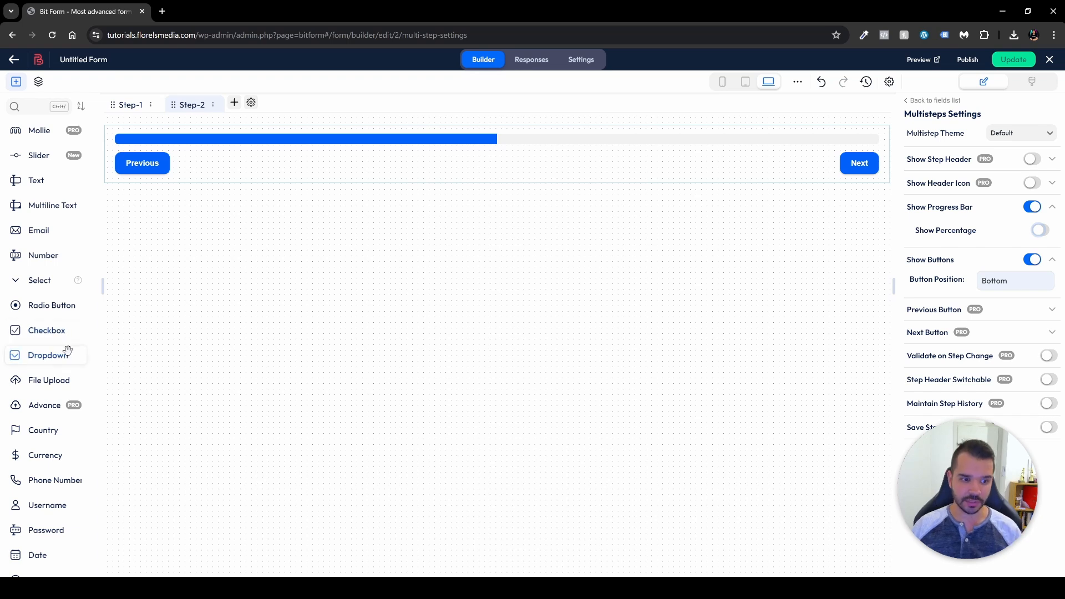
Add a Repeater field to Step-2 between the progress bar and the Previous and Next buttons.
scroll(67, 349, down, 6)
scroll(67, 349, down, 5)
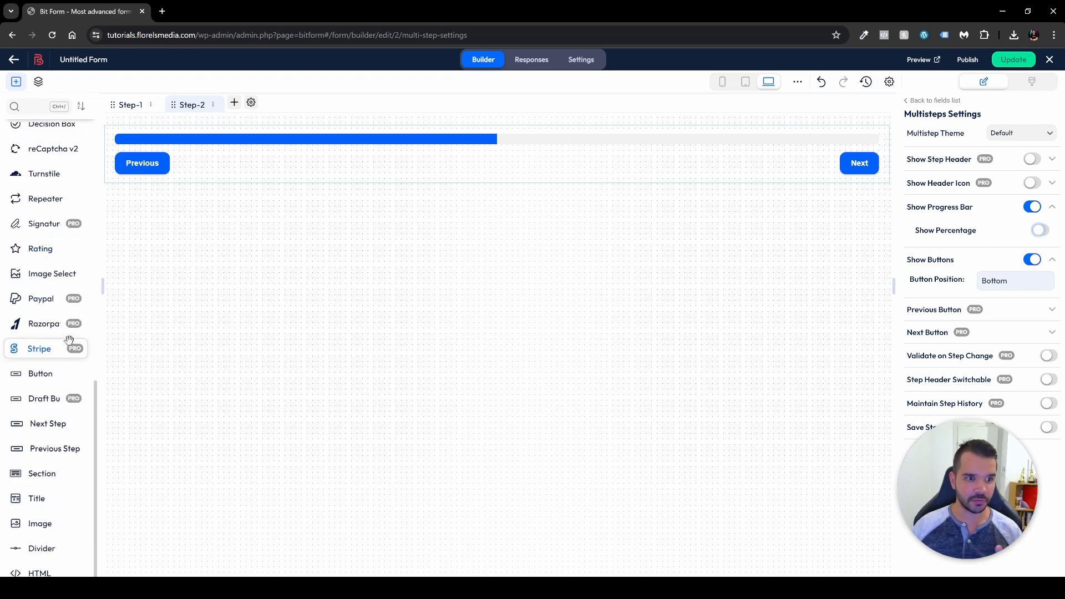
drag(45, 201, 192, 164)
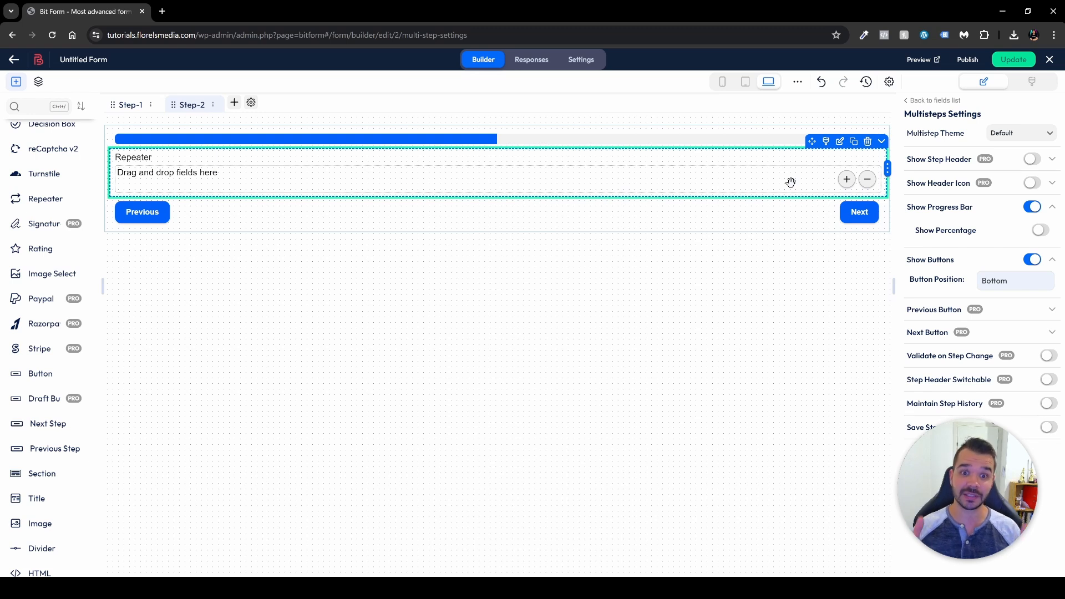
Add a Multiline Text field inside the Repeater and place a Text field above it.
click(309, 373)
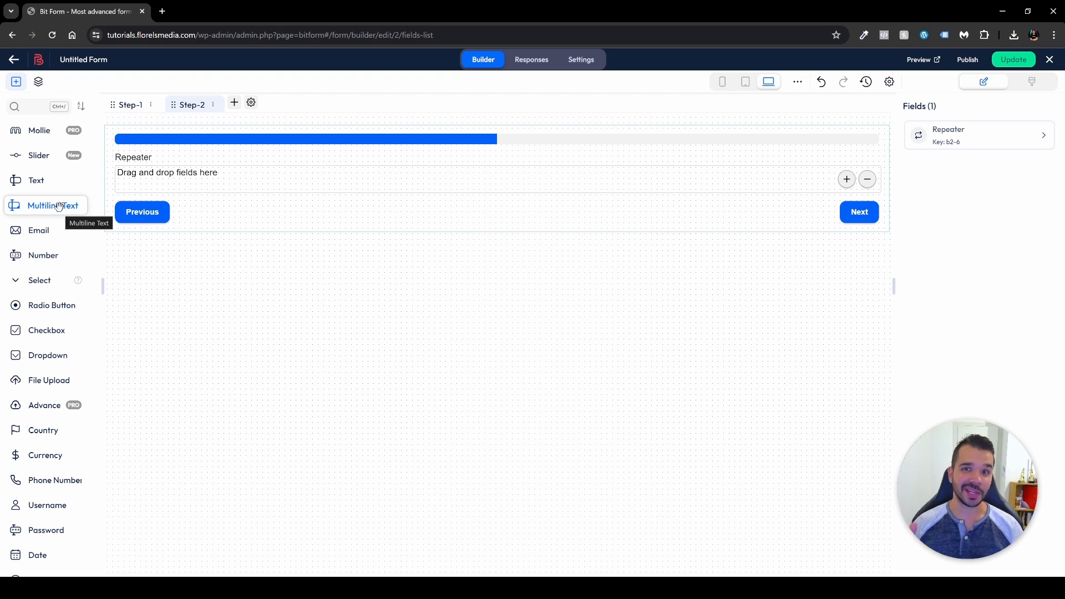
drag(59, 207, 179, 182)
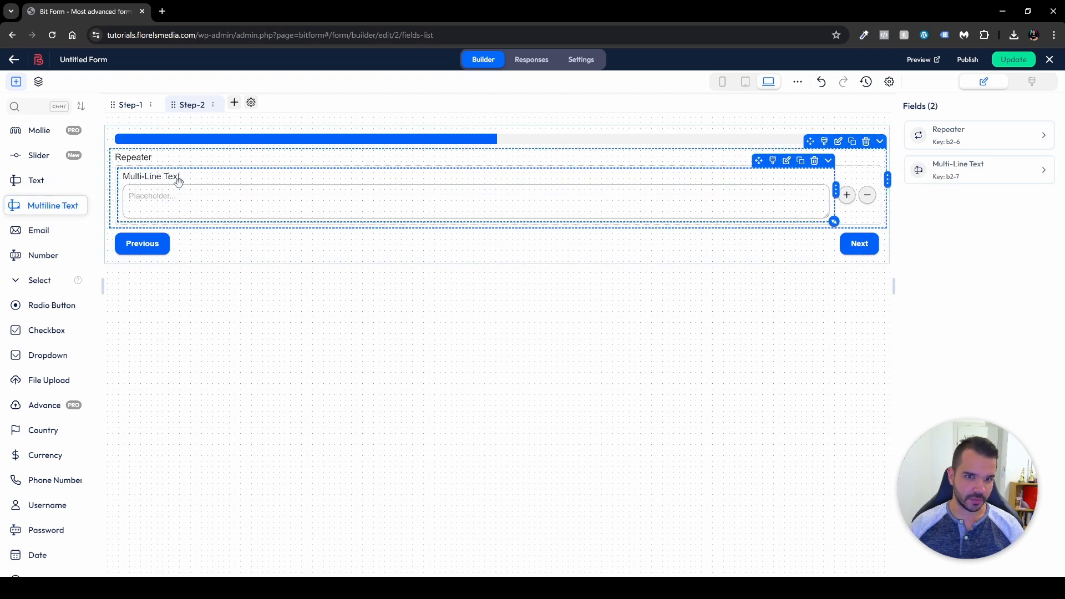
mouse_move(836, 190)
mouse_down()
mouse_move(394, 199)
mouse_move(835, 195)
mouse_up()
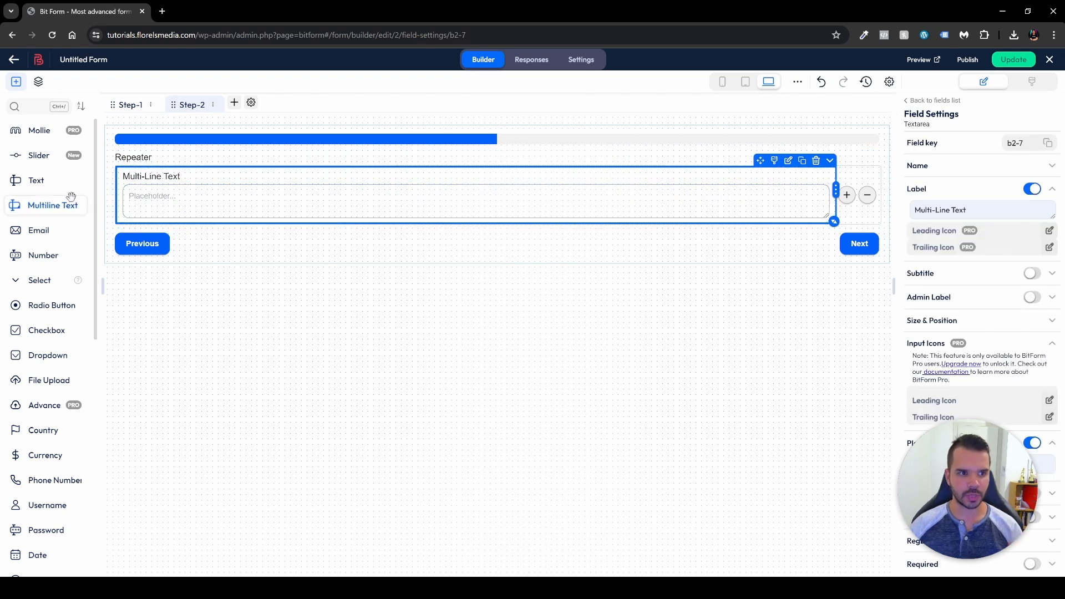
drag(40, 179, 203, 201)
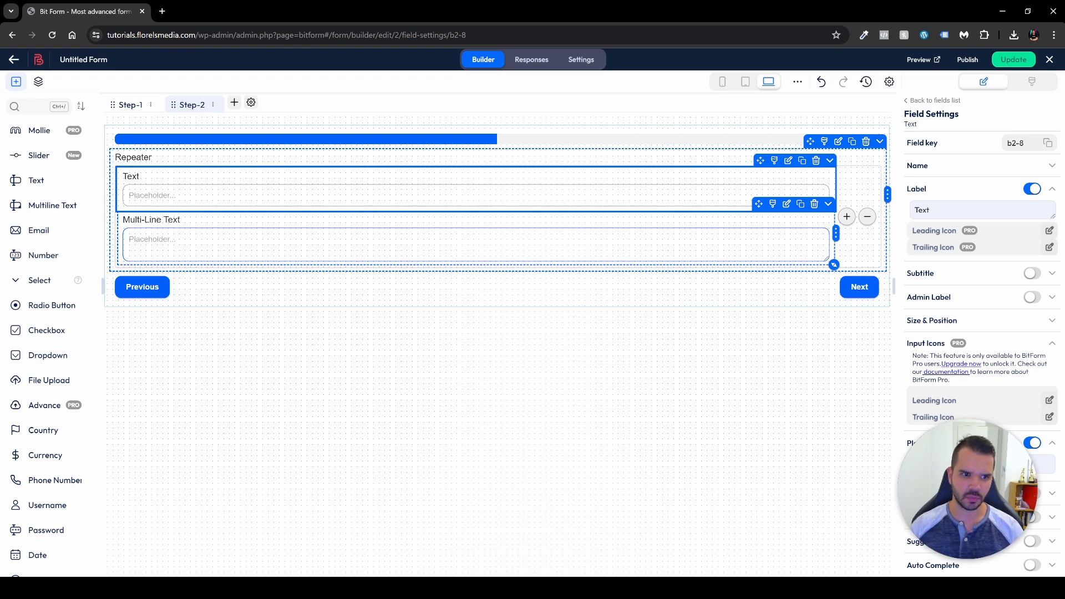
Add an Image Select field inside the Repeater, below the Multi-Line Text field.
scroll(59, 354, down, 5)
scroll(72, 370, down, 4)
drag(59, 442, 257, 273)
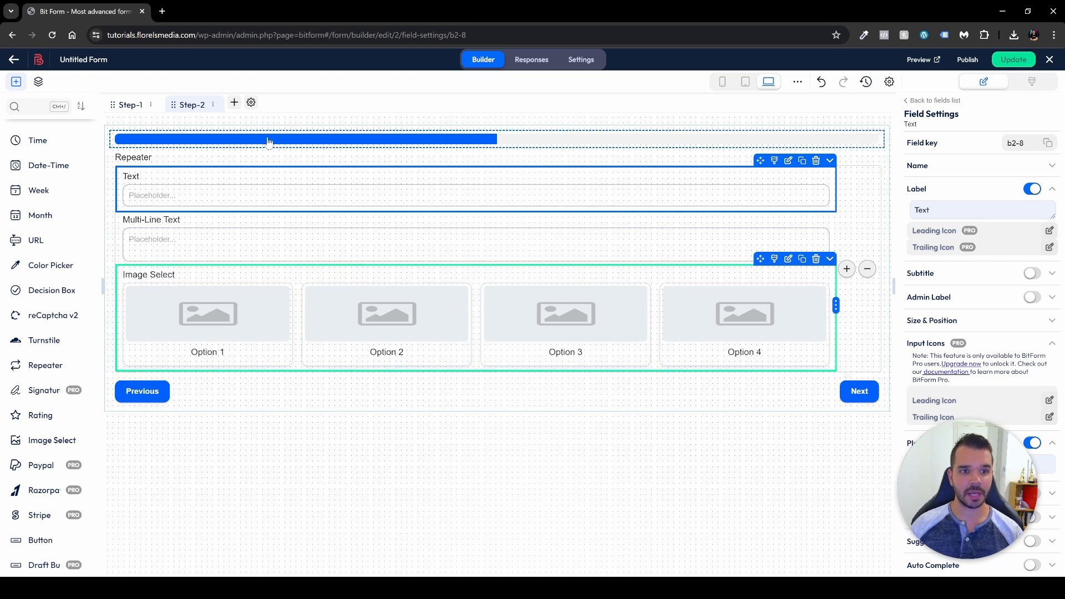
Add a third step to the form and try to place a Paypal field in it.
click(234, 102)
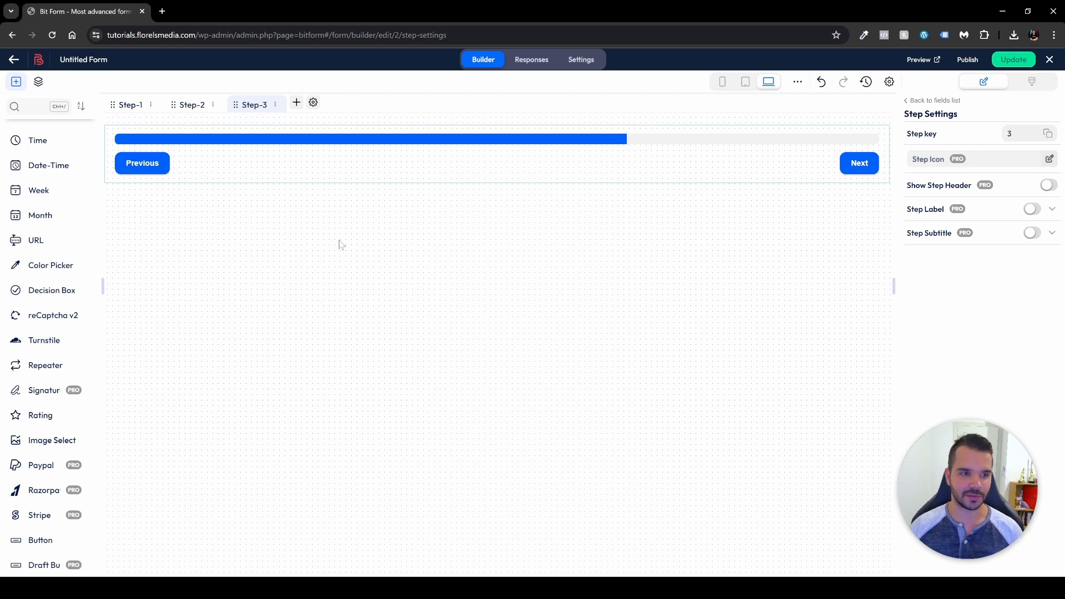
scroll(67, 432, down, 4)
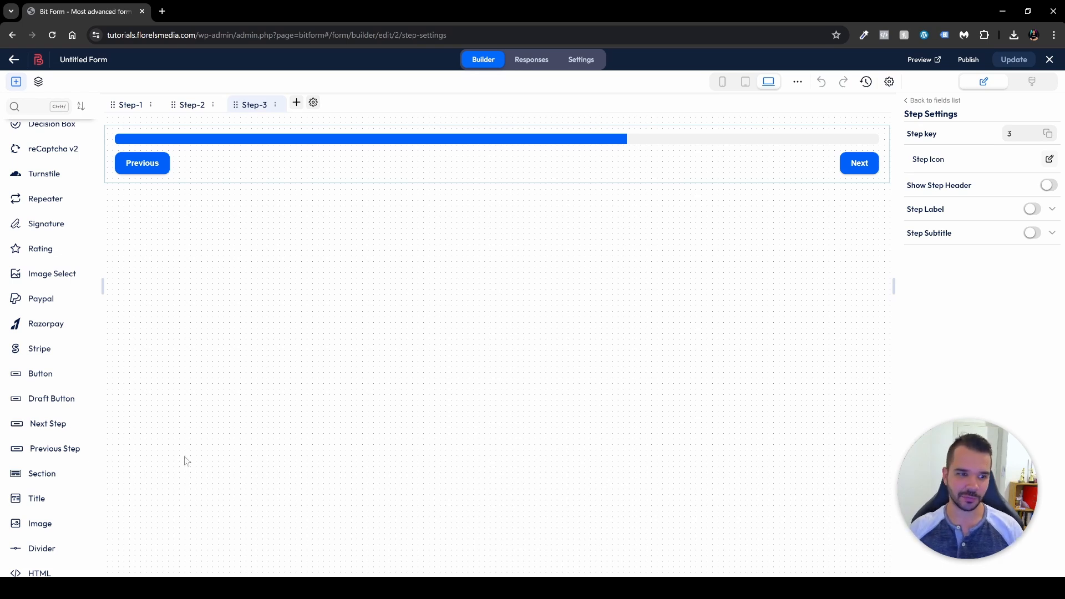
scroll(68, 367, down, 1)
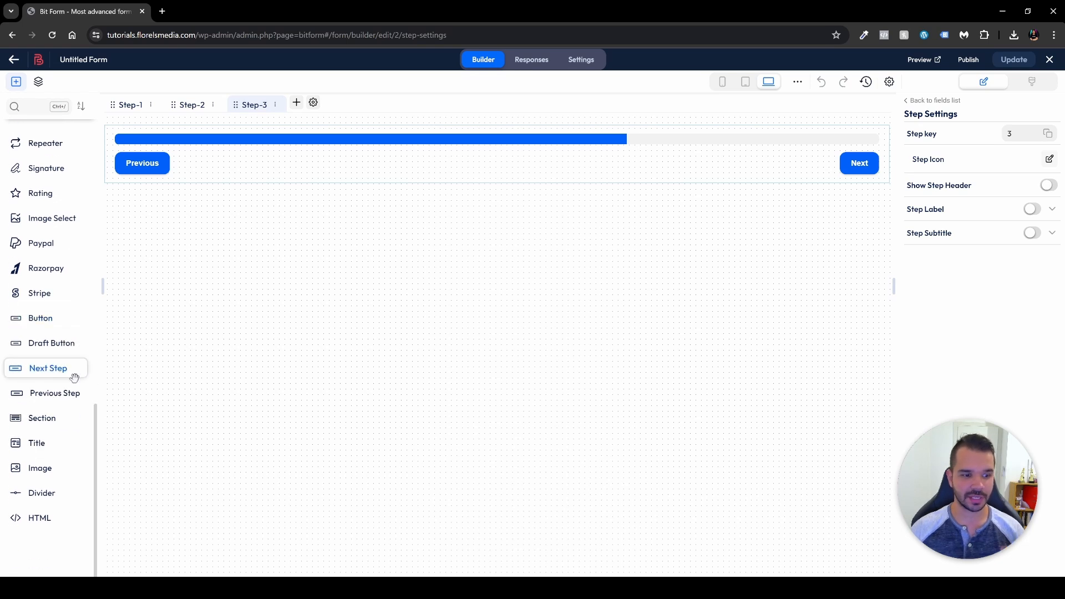
scroll(73, 375, up, 1)
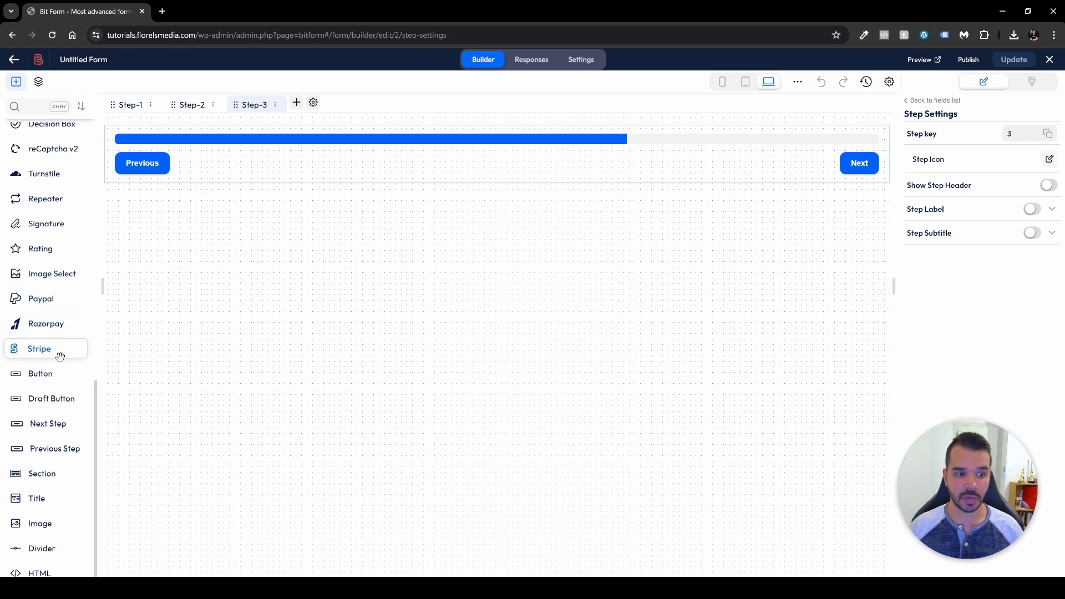
scroll(84, 360, up, 1)
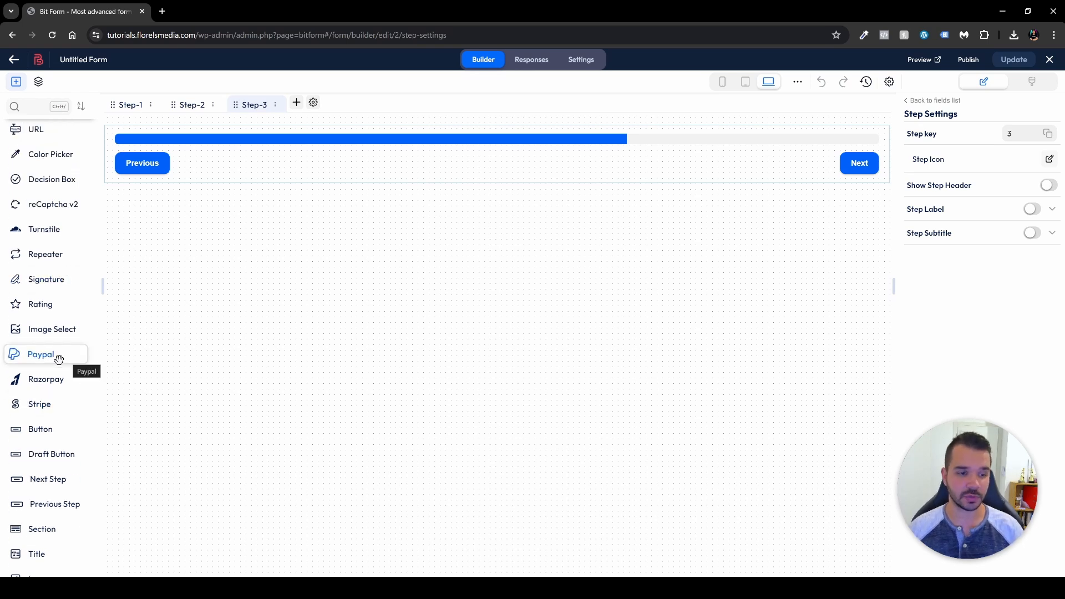
drag(62, 356, 254, 161)
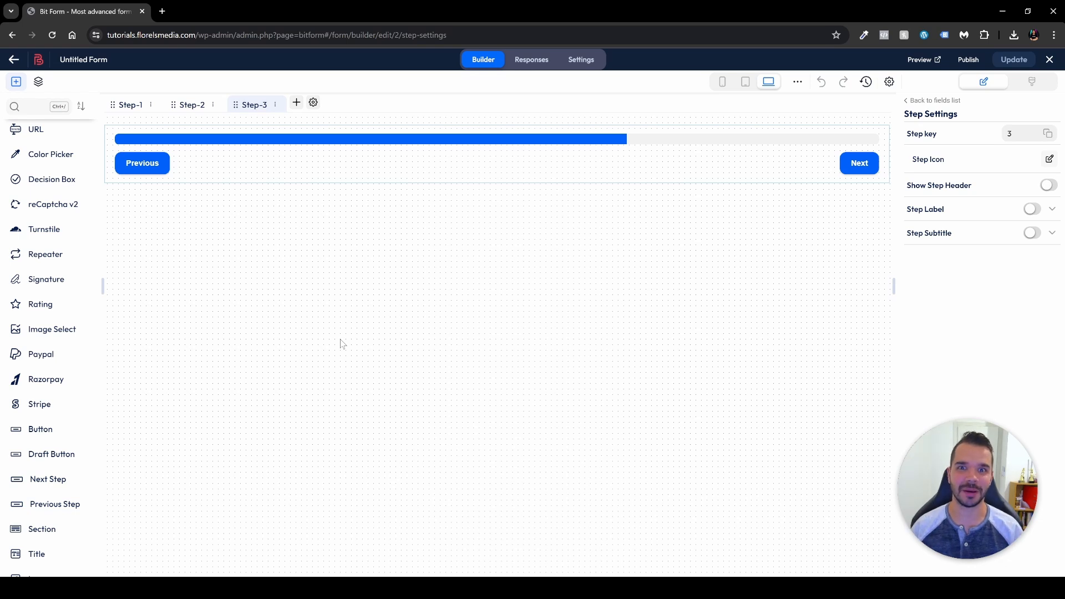
drag(40, 356, 195, 167)
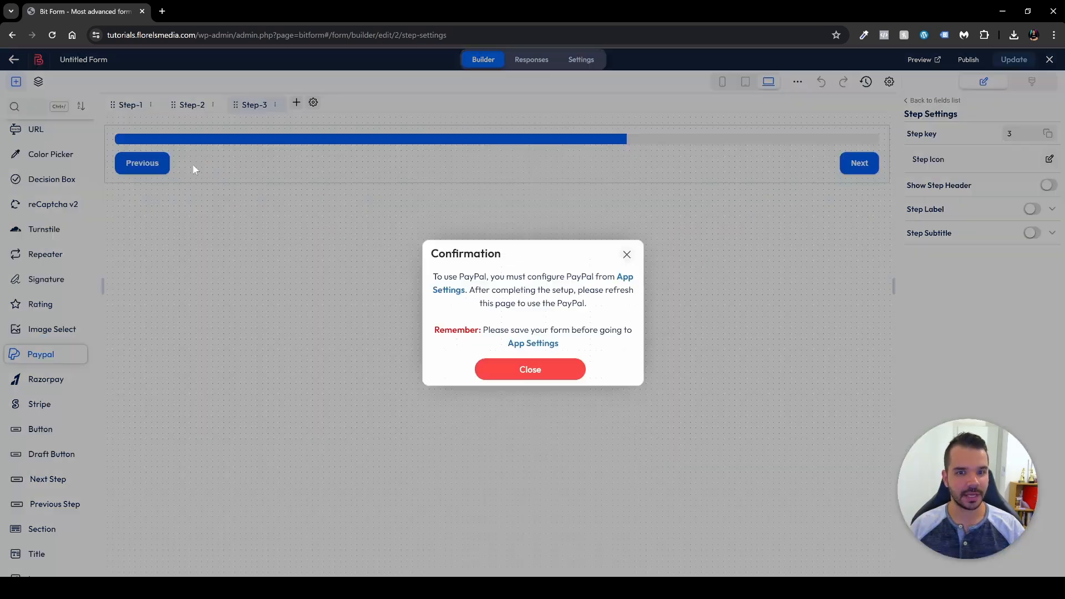
click(550, 374)
Save the form and add a Paypal field to Step-3 between the progress bar and the Previous and Next buttons.
click(1013, 60)
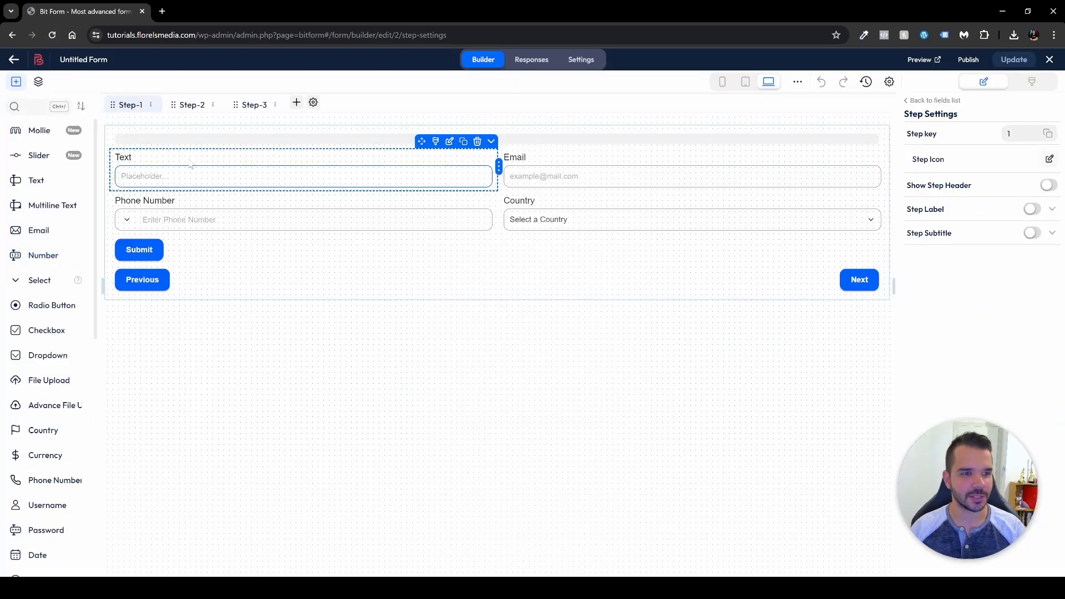
click(252, 107)
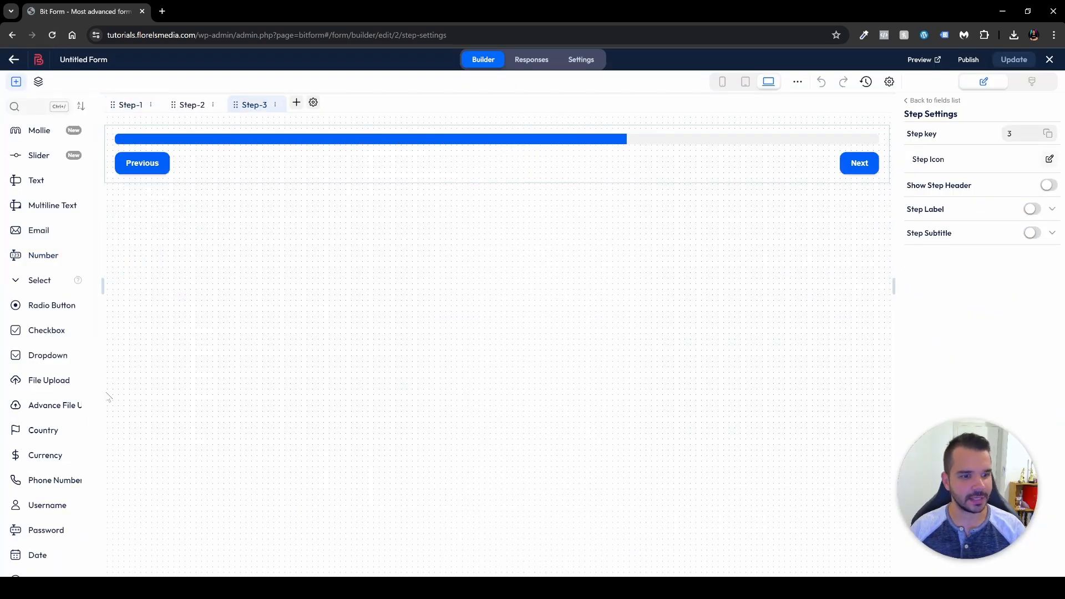
scroll(79, 396, down, 10)
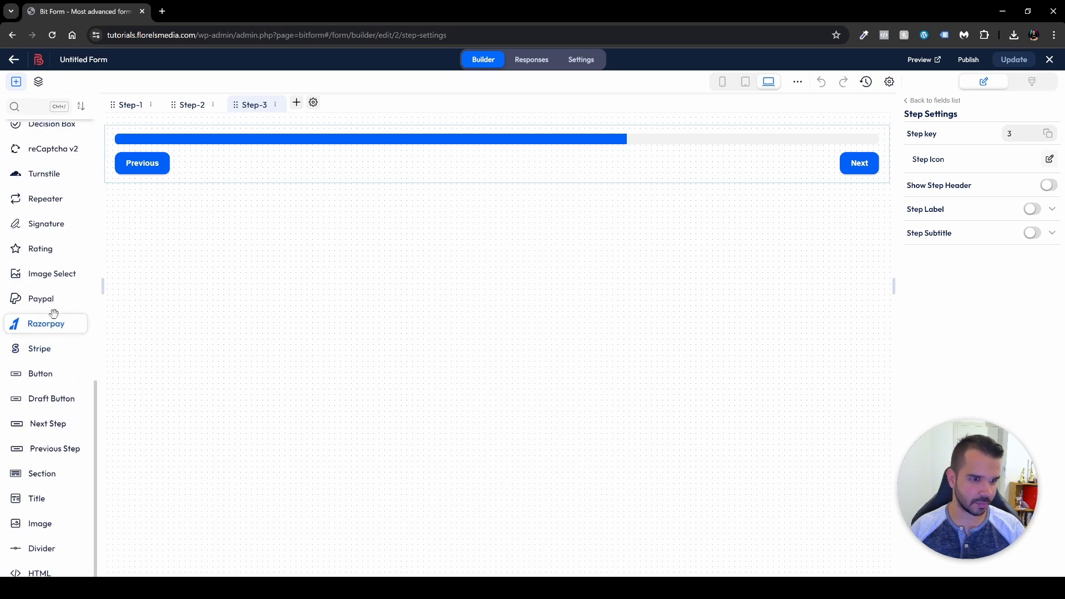
drag(38, 297, 215, 157)
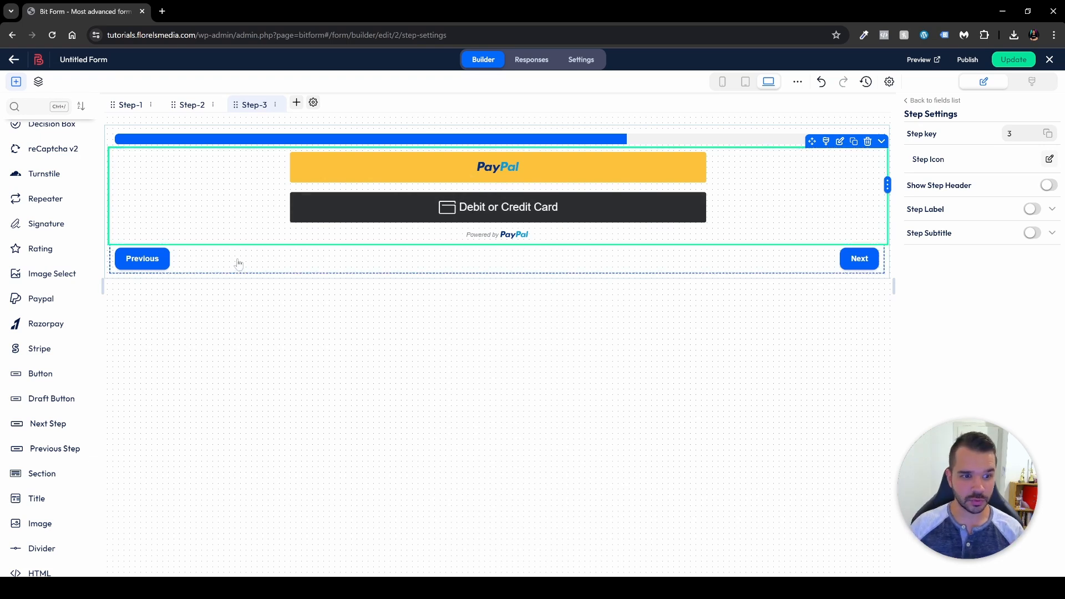
Add a Signature field below the Paypal field and narrow it to about 30% of the form width.
scroll(76, 357, down, 1)
scroll(76, 357, up, 1)
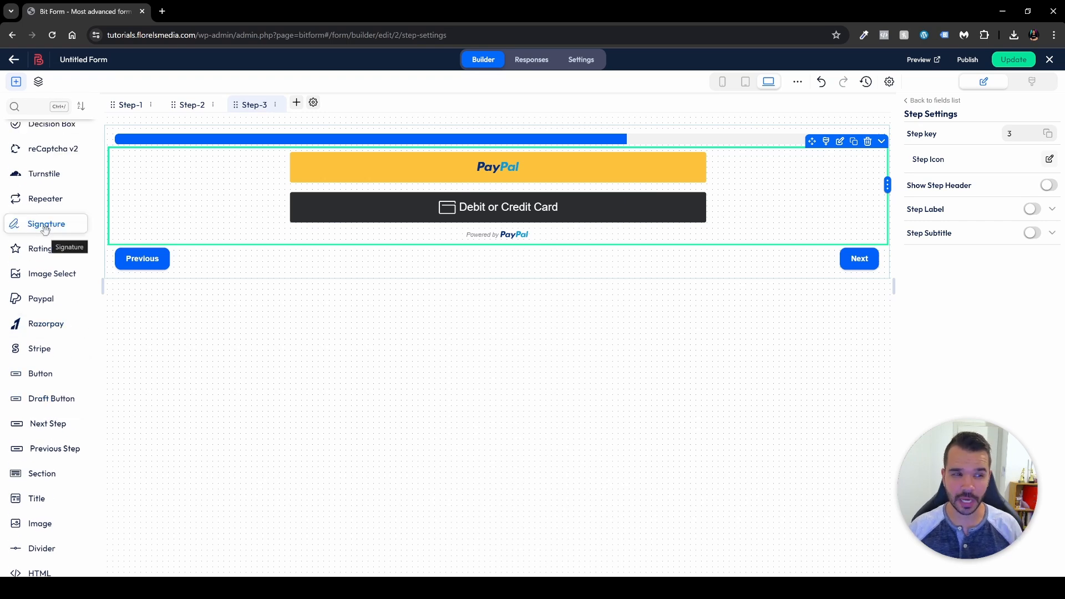
drag(45, 229, 169, 247)
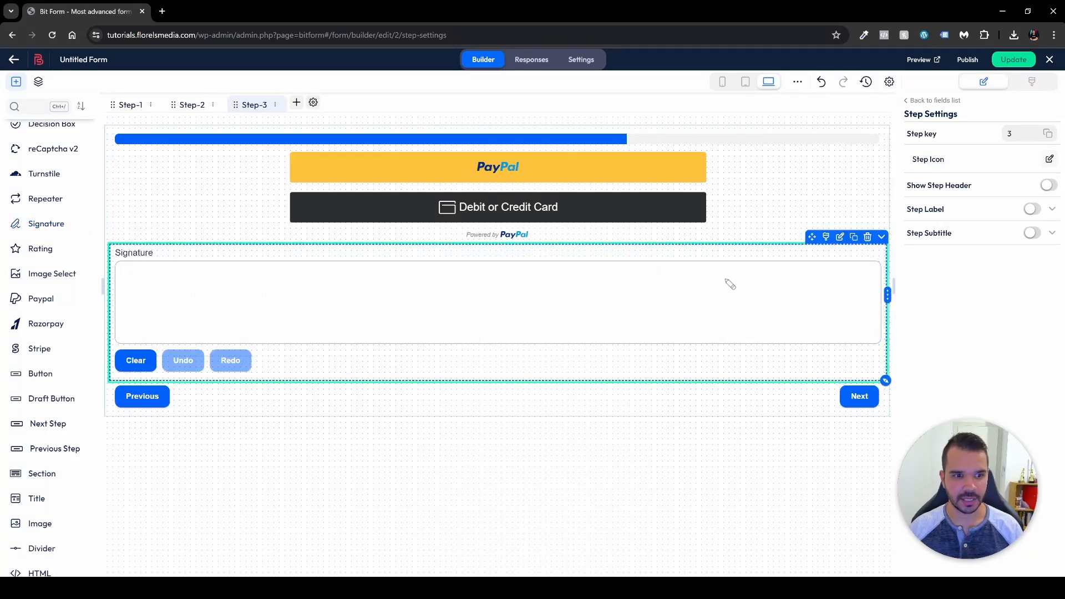
mouse_move(886, 294)
mouse_down()
mouse_move(327, 288)
mouse_move(343, 286)
mouse_up()
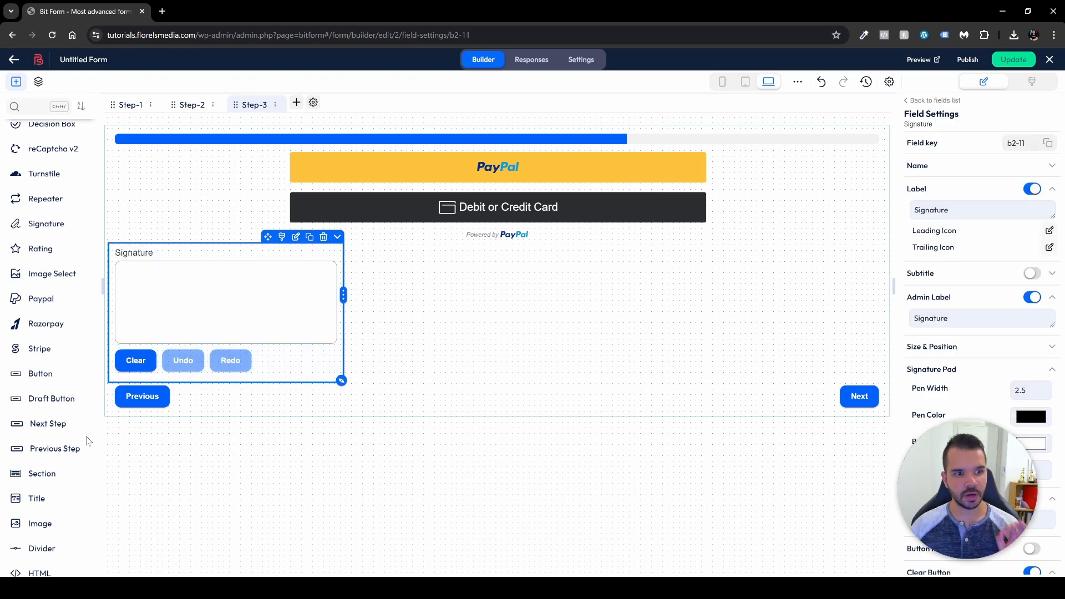
Add a Decision Box field between the Signature field and the Previous and Next buttons, and select it.
scroll(83, 433, up, 3)
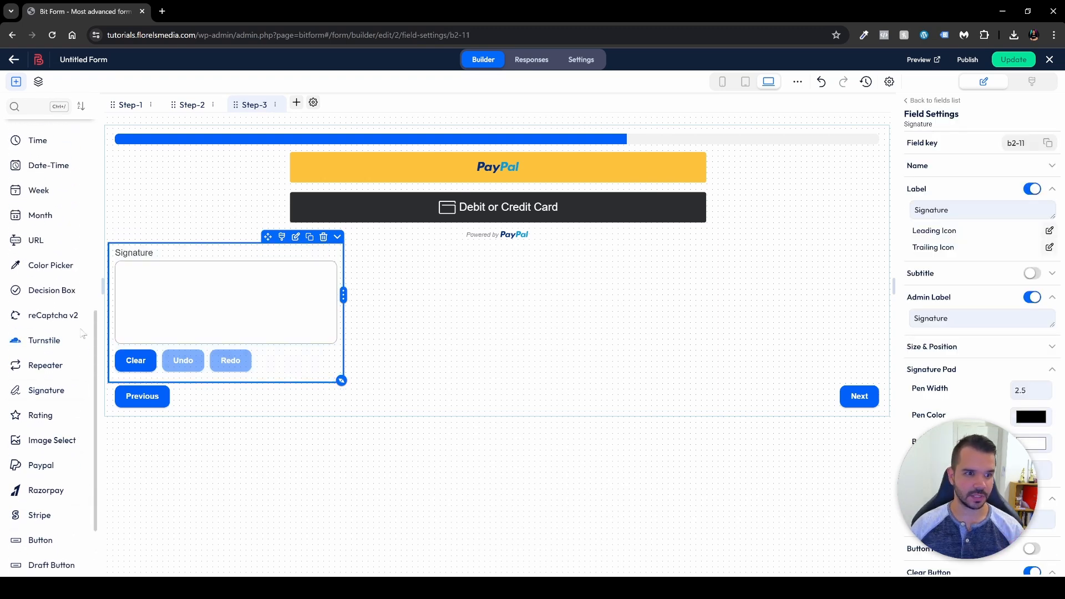
mouse_move(57, 293)
mouse_down()
mouse_move(183, 369)
mouse_move(314, 397)
mouse_up()
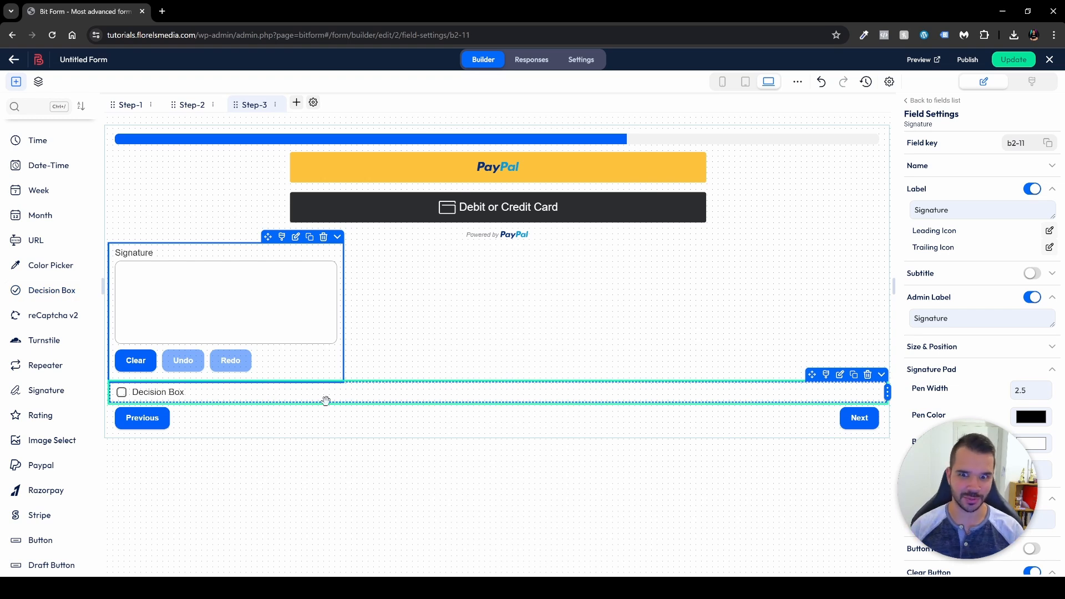
click(546, 395)
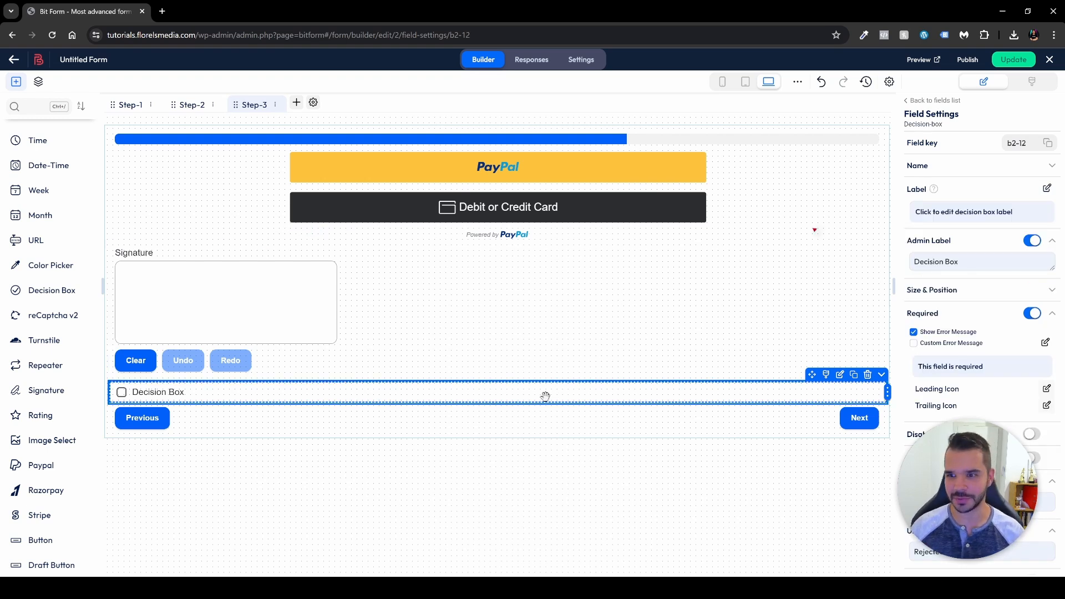
Replace the Decision Box label text with "I will decide for you :)".
click(950, 214)
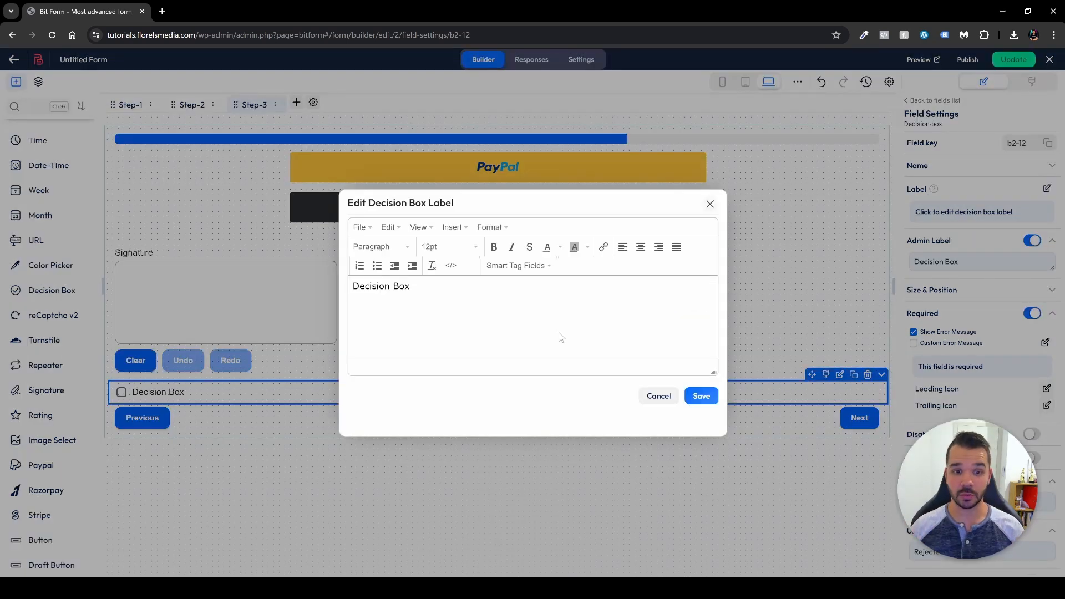
key(Left)
key(Left)
key(Left)
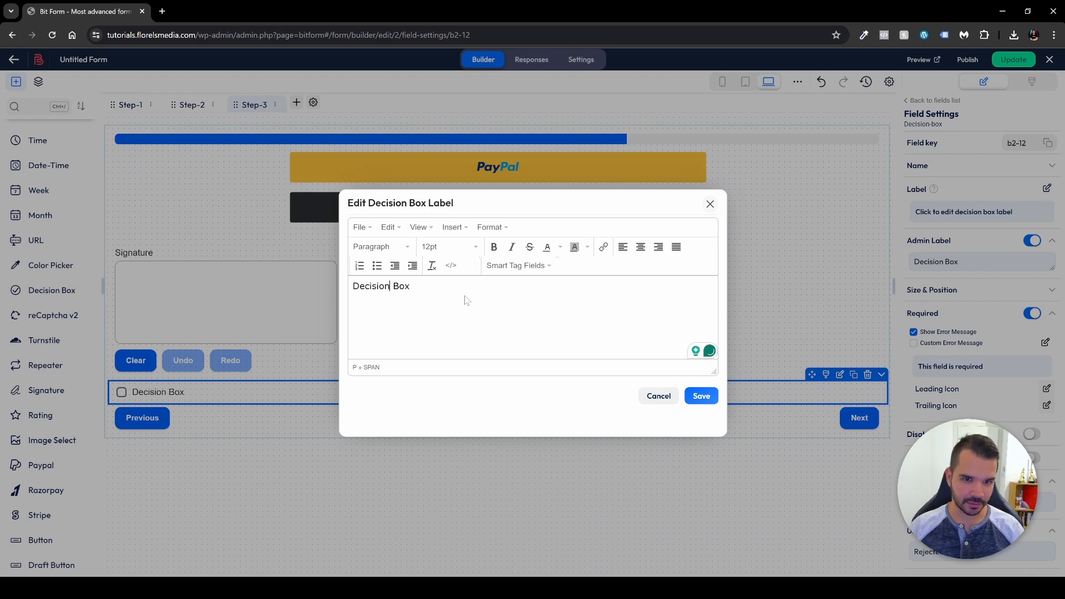
key(ctrl+a)
key(BackSpace)
text(I wi)
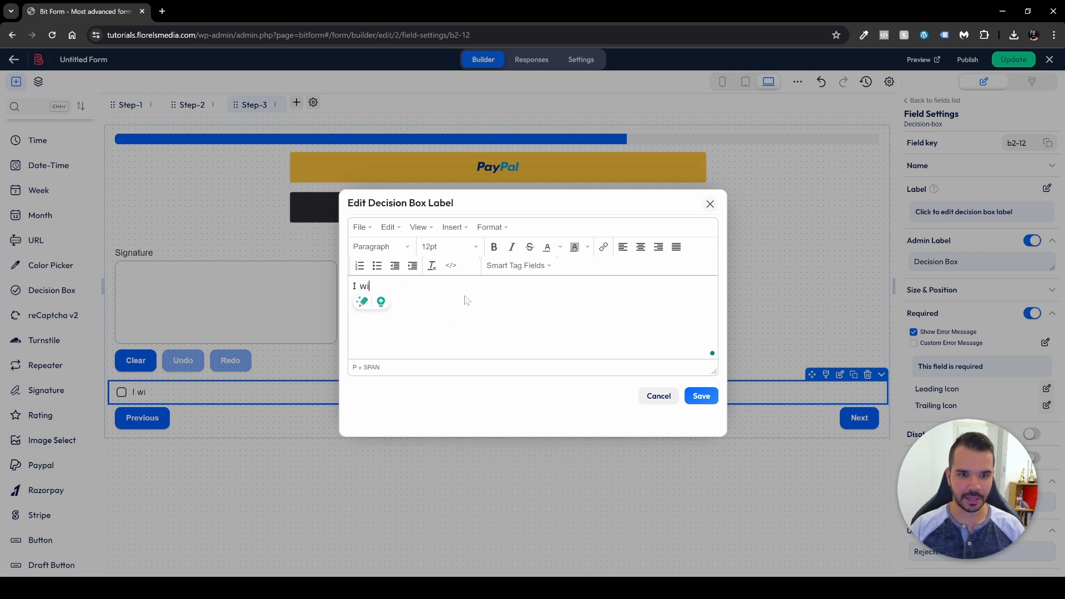
text(ll decide )
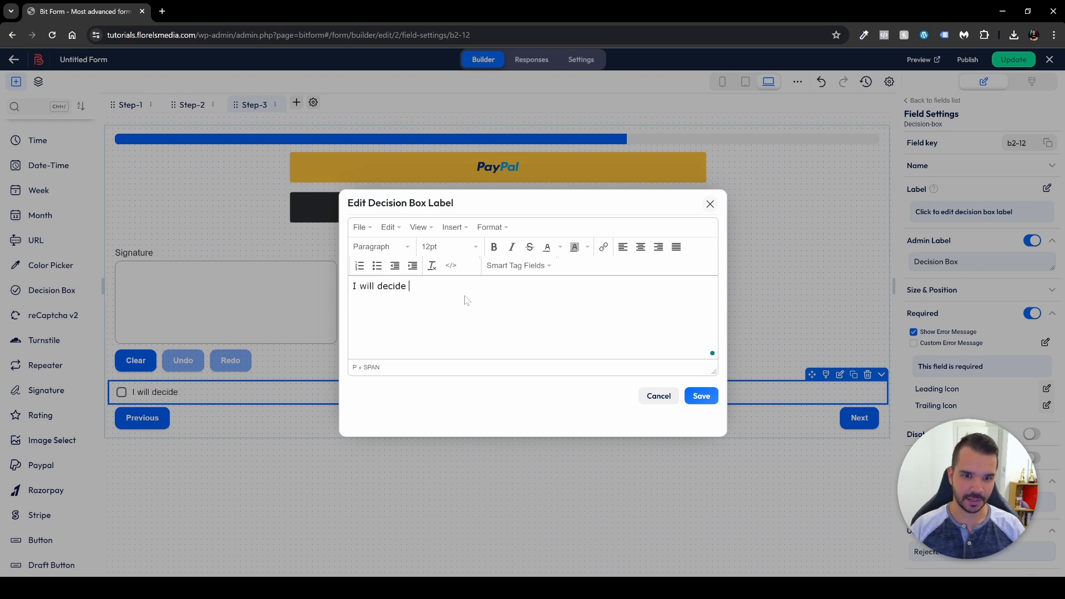
text(for you :))
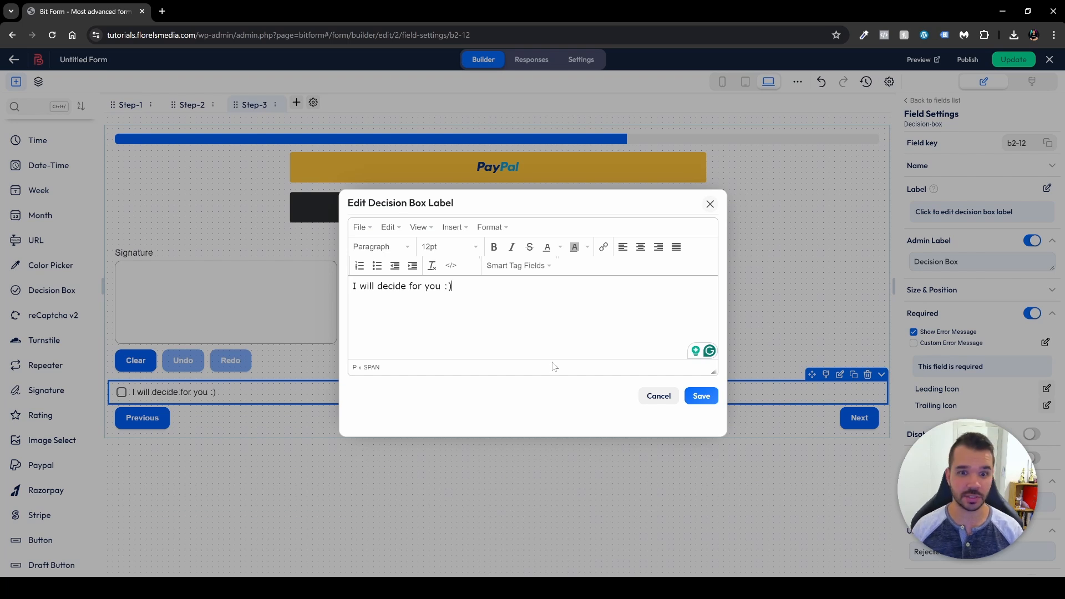
View the link options for the word "you" without inserting a link, and save the Decision Box label.
drag(424, 286, 441, 286)
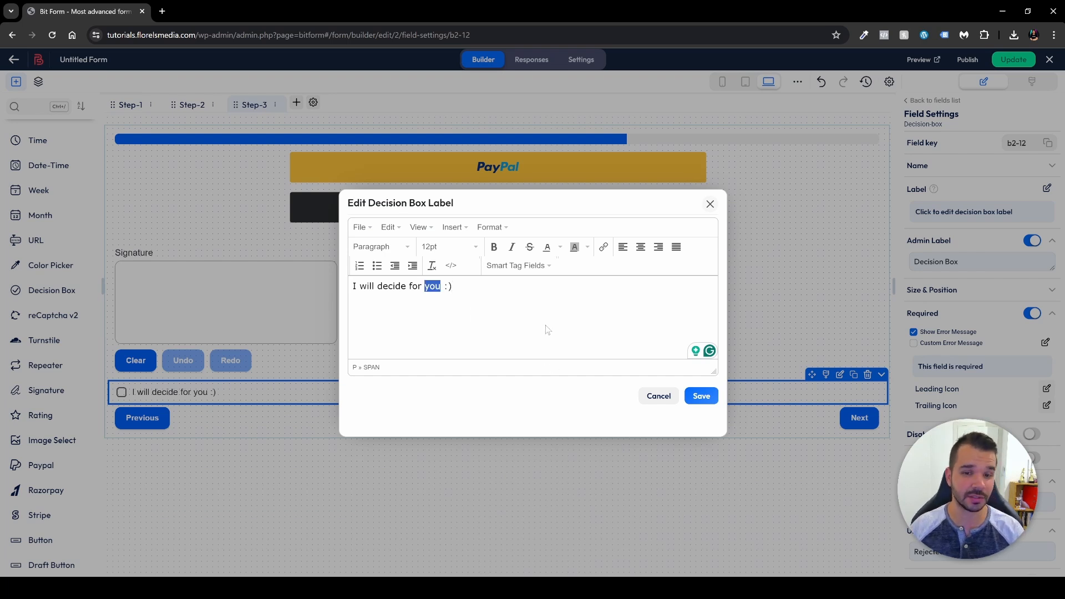
click(604, 247)
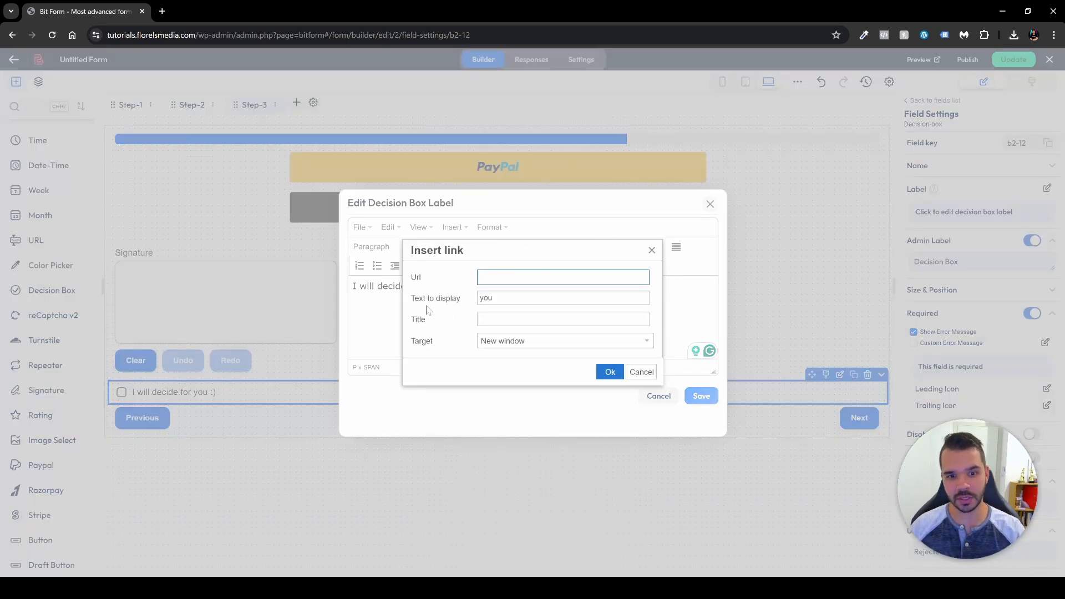
click(524, 344)
key(Escape)
click(537, 317)
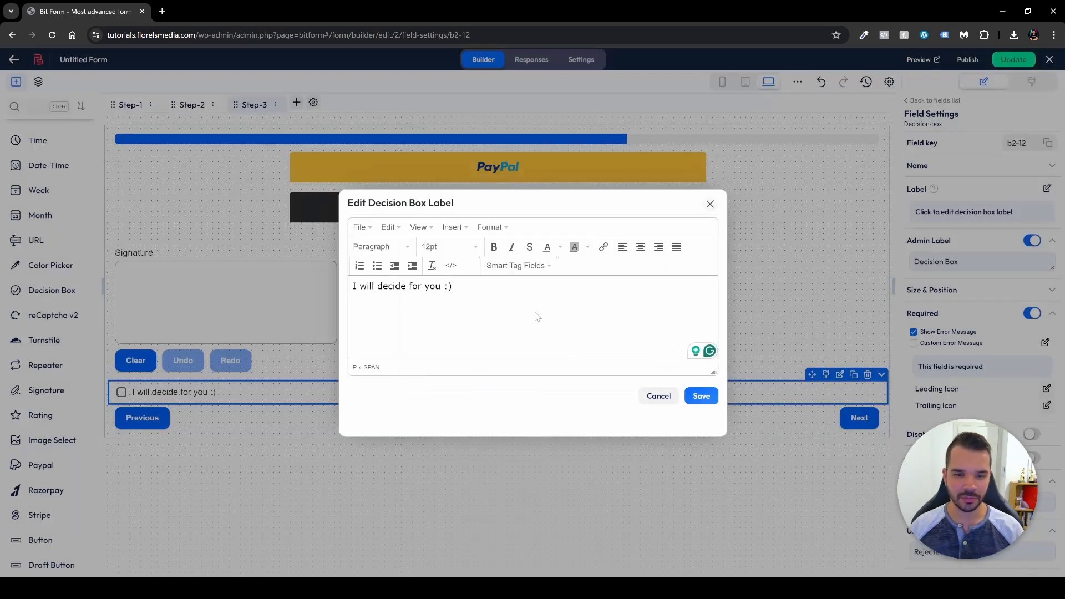
click(701, 397)
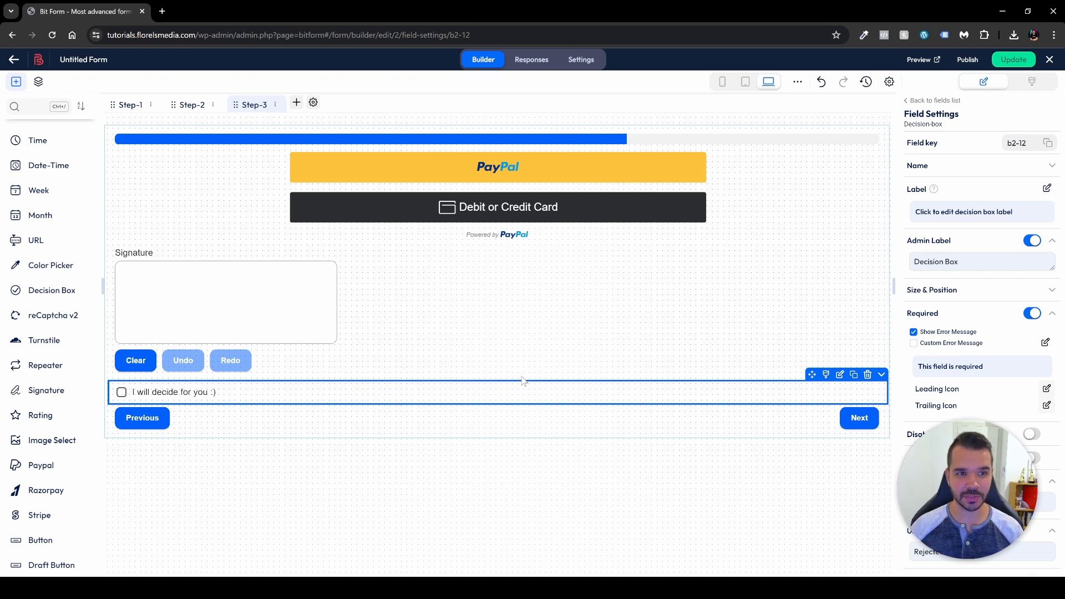
Review the three form steps and move the Submit button from Step-1 to Step-3.
click(127, 105)
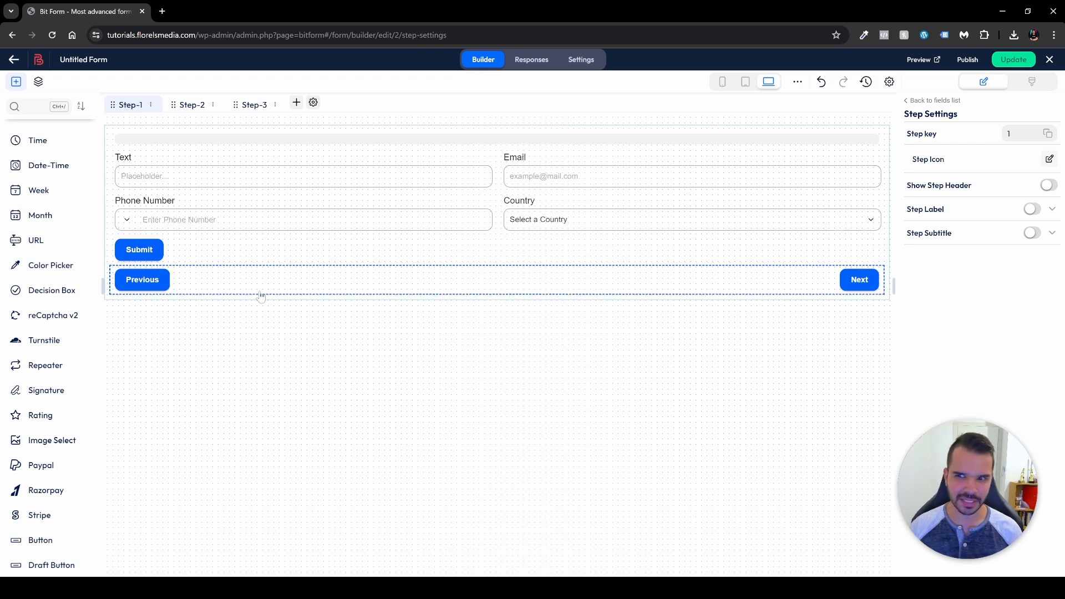
click(187, 107)
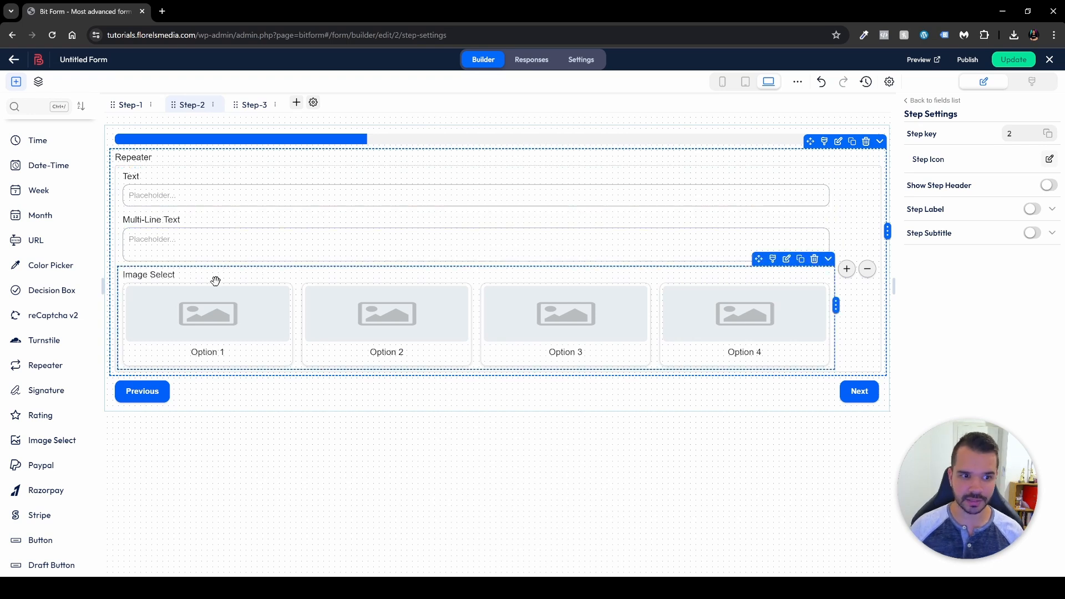
click(254, 105)
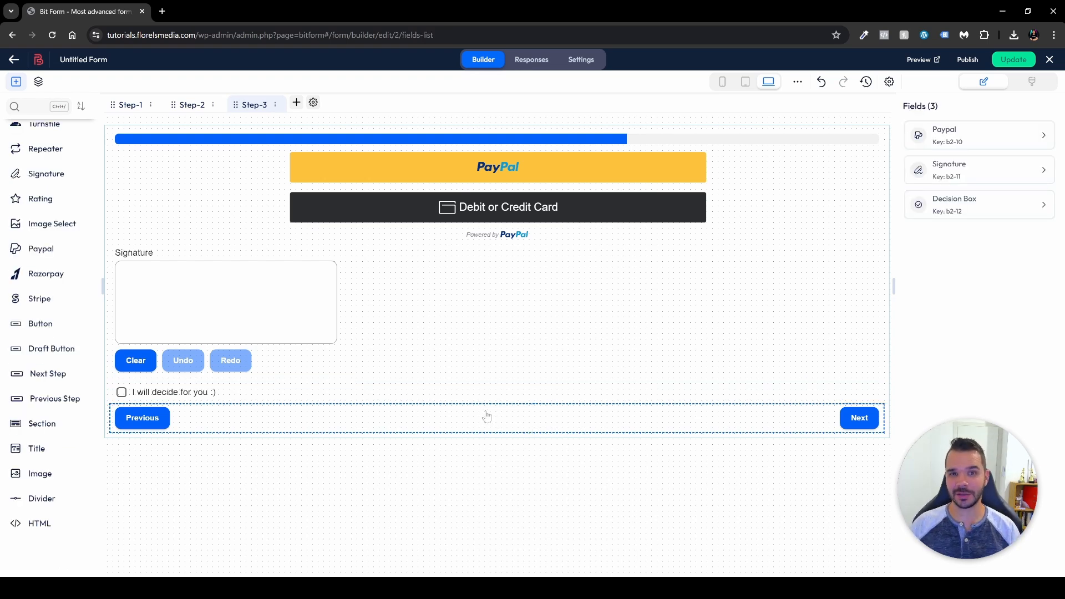
click(131, 104)
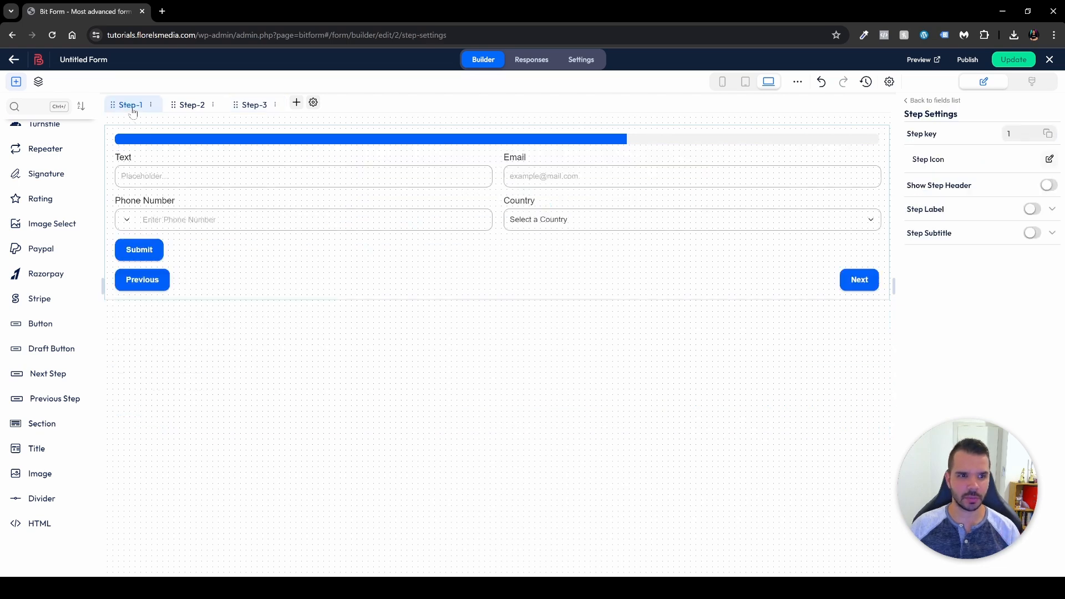
drag(244, 245, 297, 236)
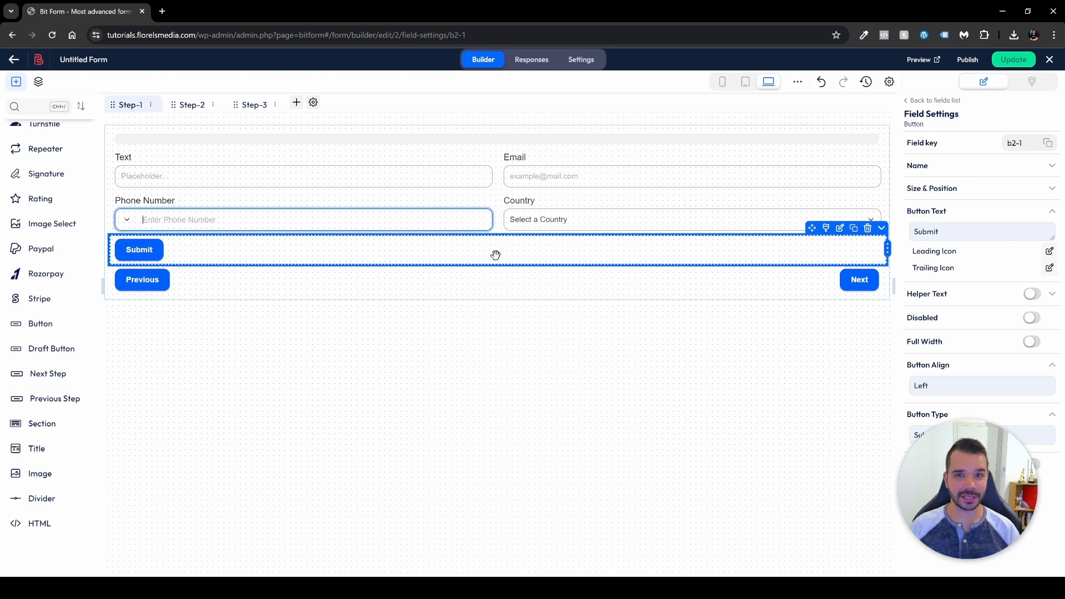
right_click(291, 250)
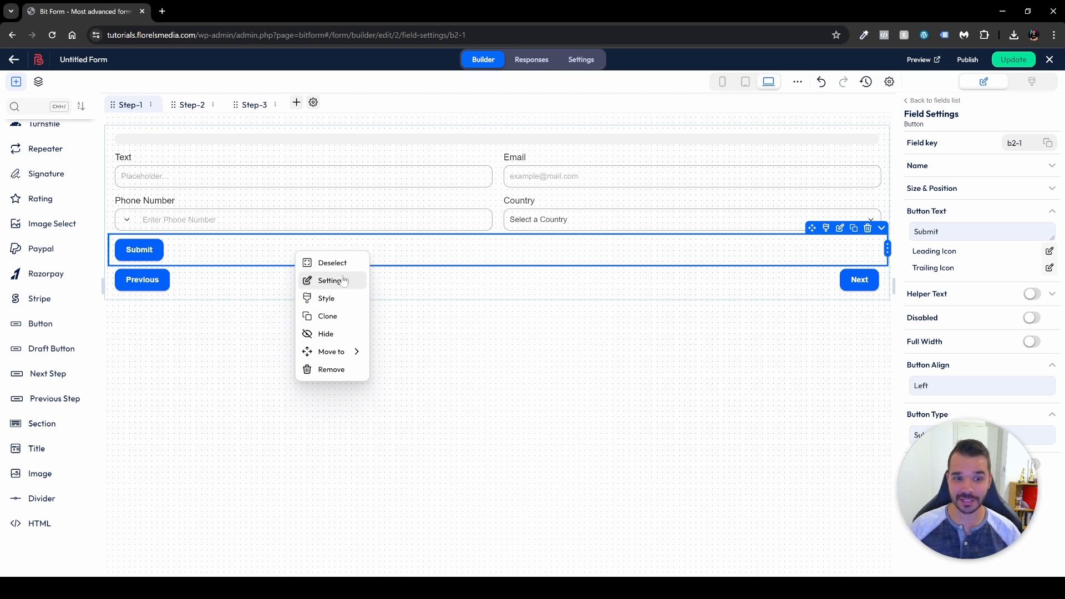
mouse_move(341, 354)
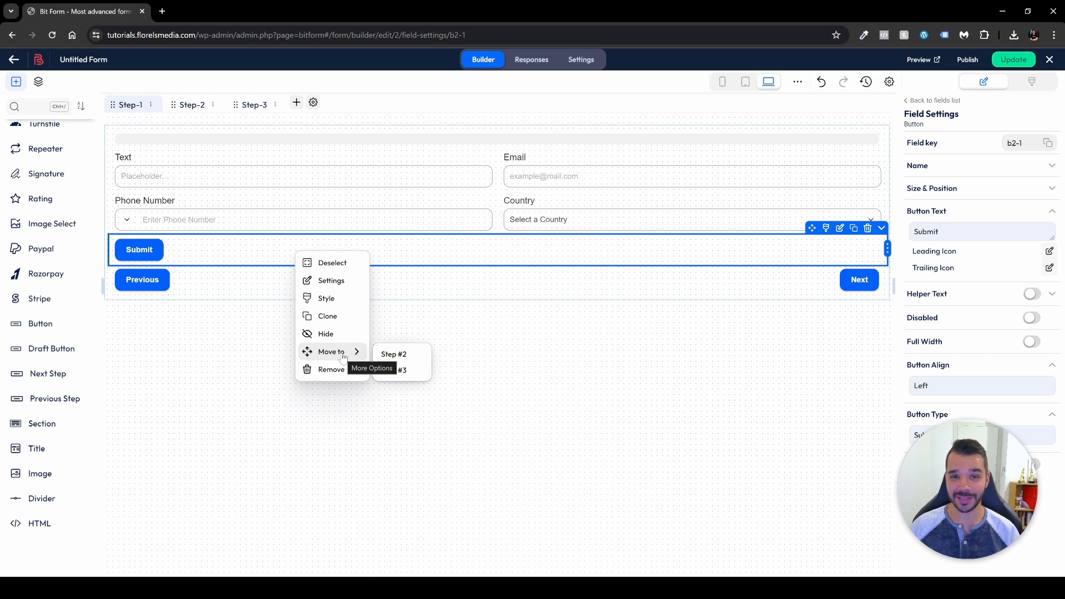
click(400, 370)
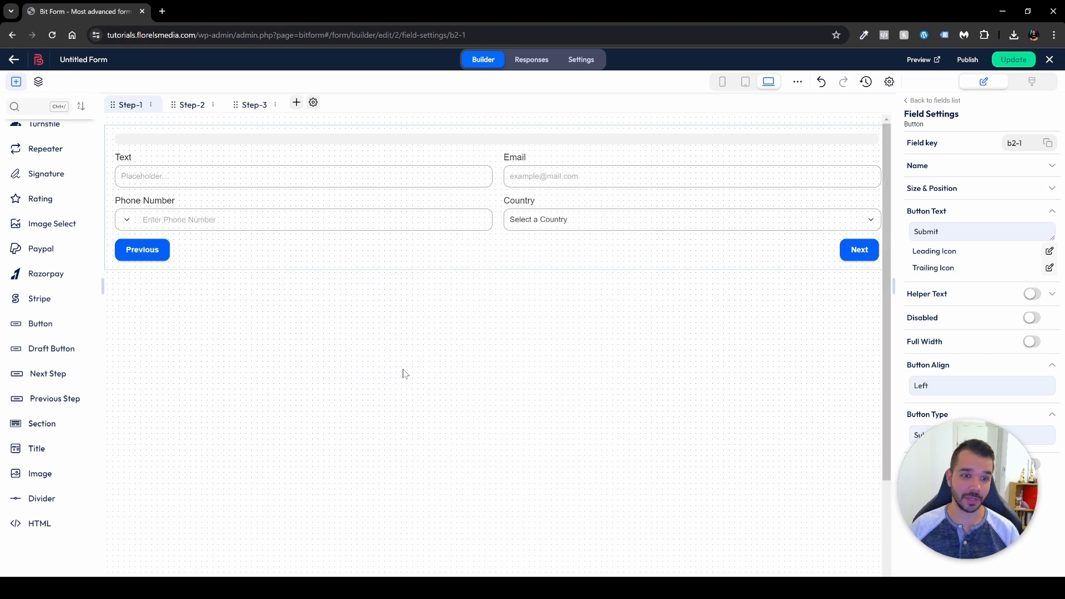
click(255, 111)
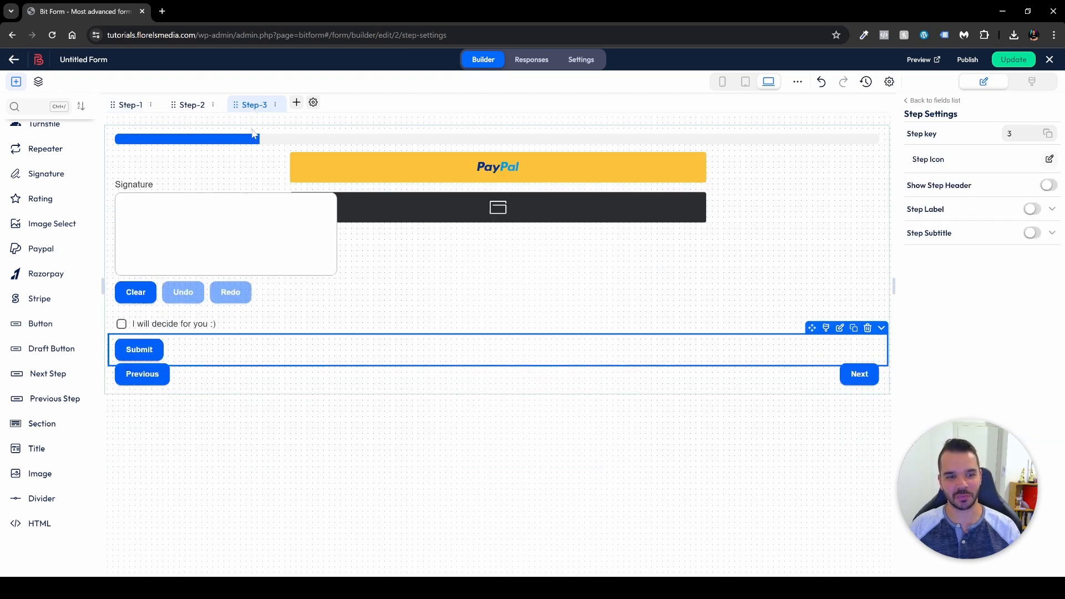
click(191, 423)
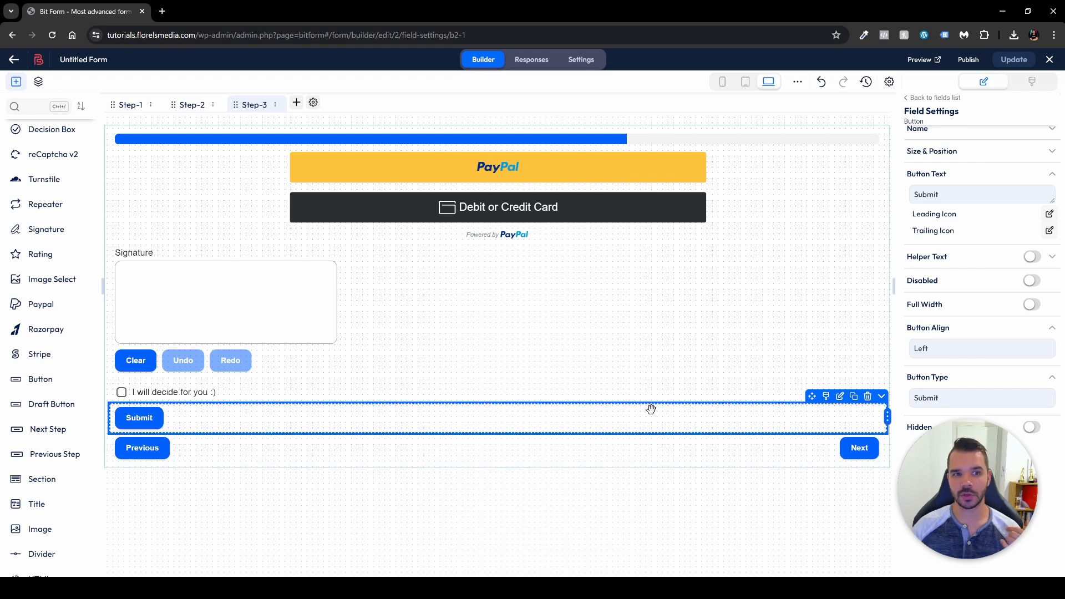
Try to clone Step-3 with its Paypal field.
mouse_move(248, 106)
mouse_down()
mouse_move(124, 111)
mouse_move(265, 111)
mouse_up()
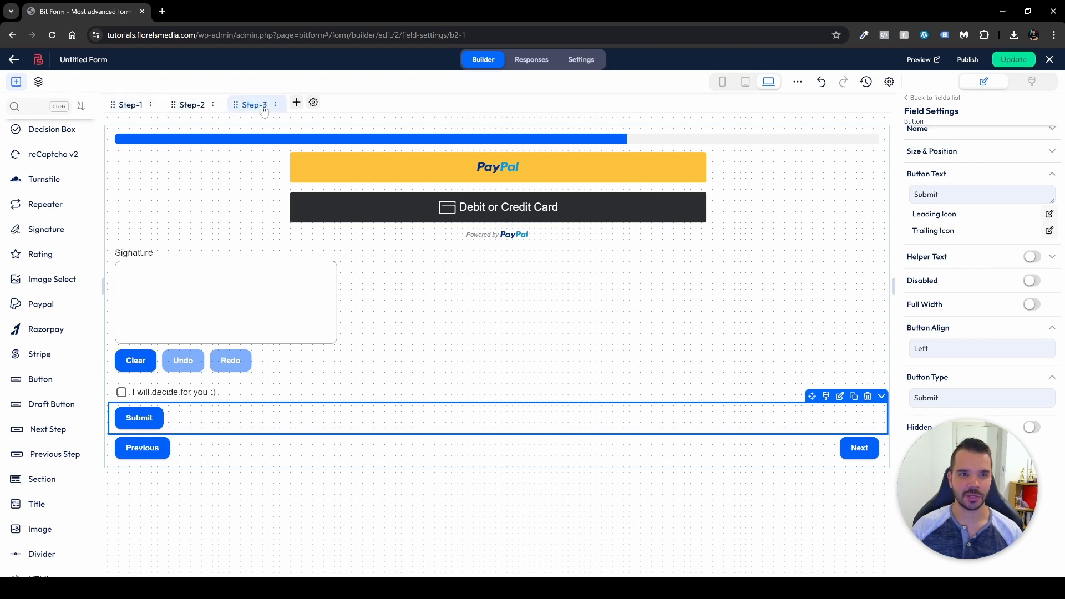
click(275, 104)
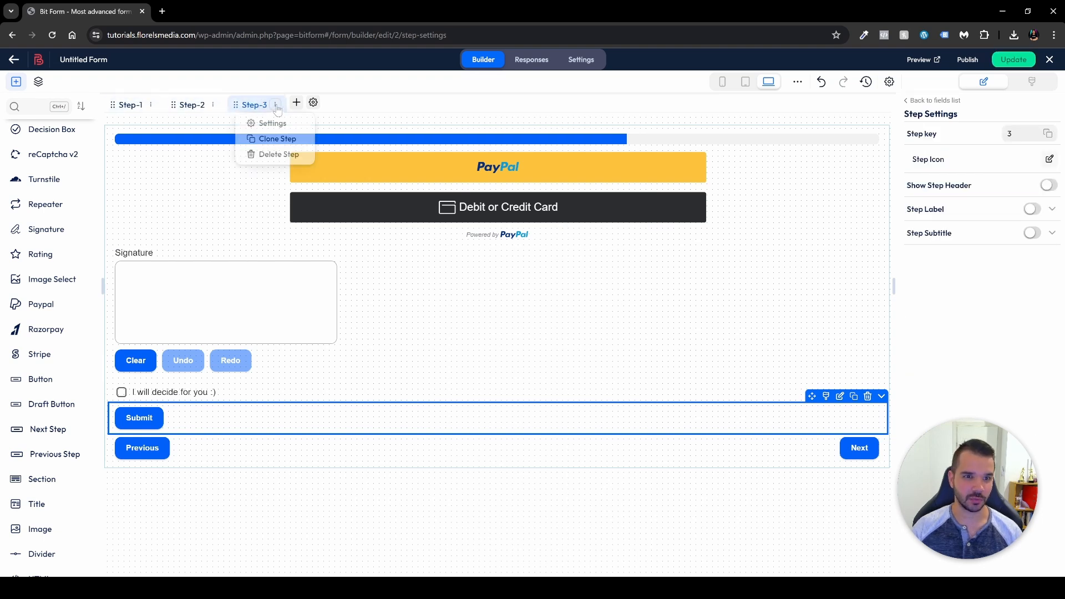
click(283, 145)
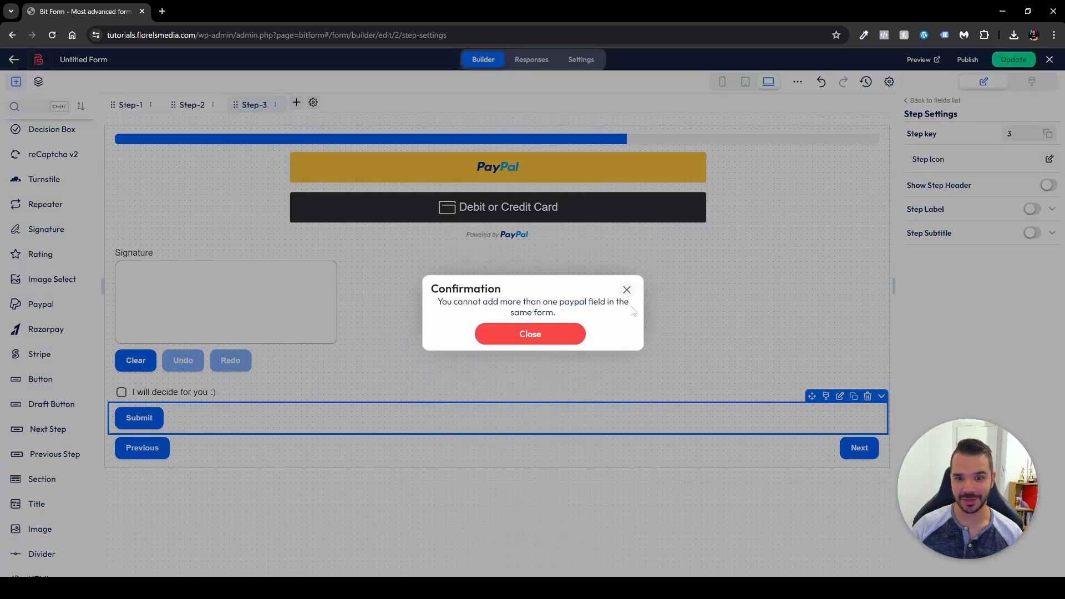
click(626, 290)
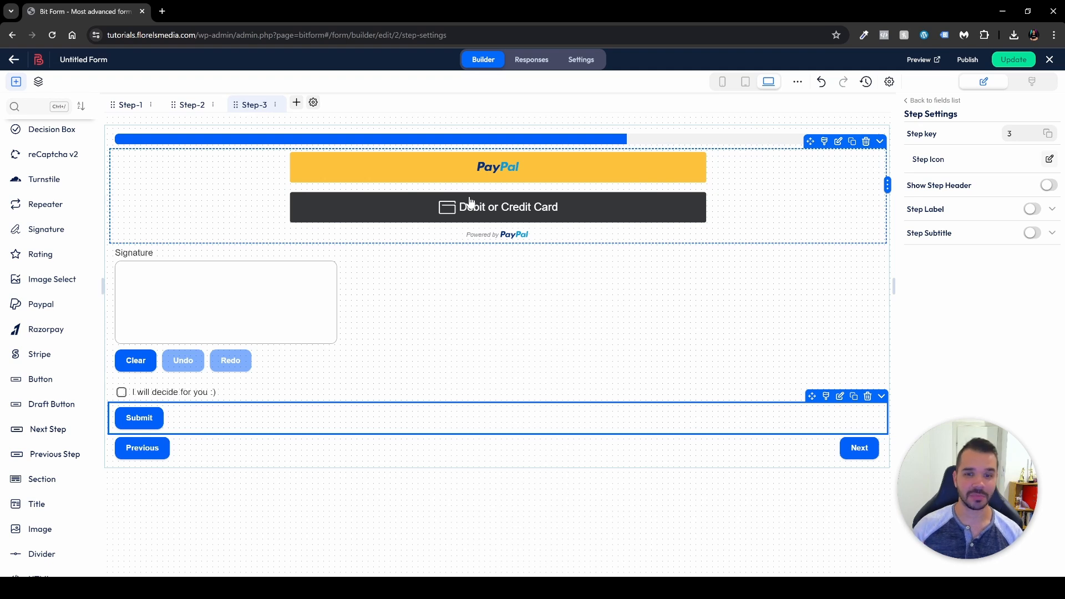
Clone Step-2 with its Repeater field and compare the copy with the original step.
click(191, 109)
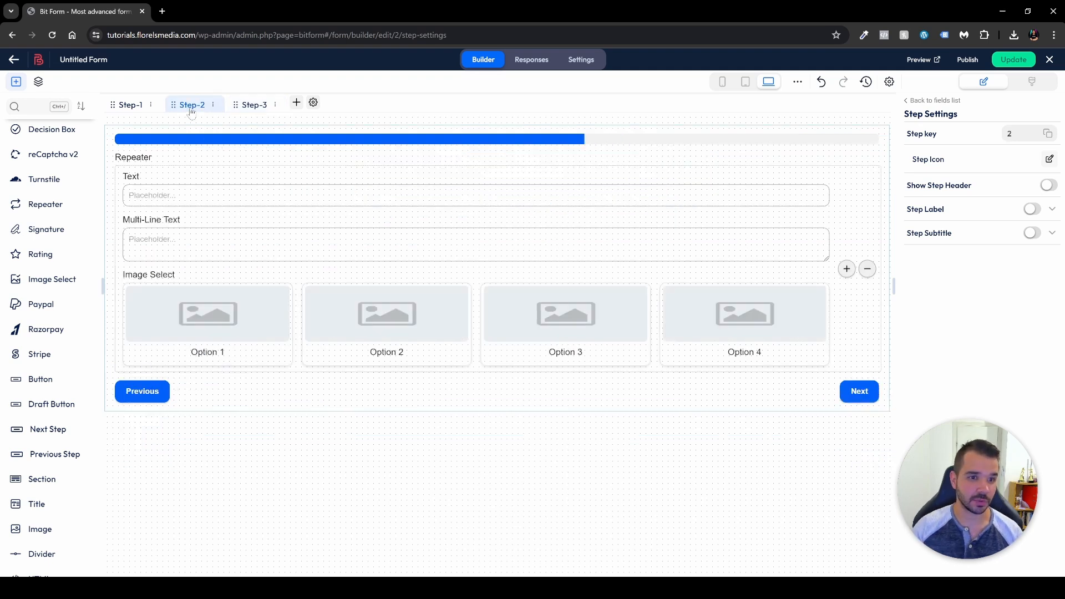
click(213, 105)
click(218, 146)
click(258, 107)
click(194, 107)
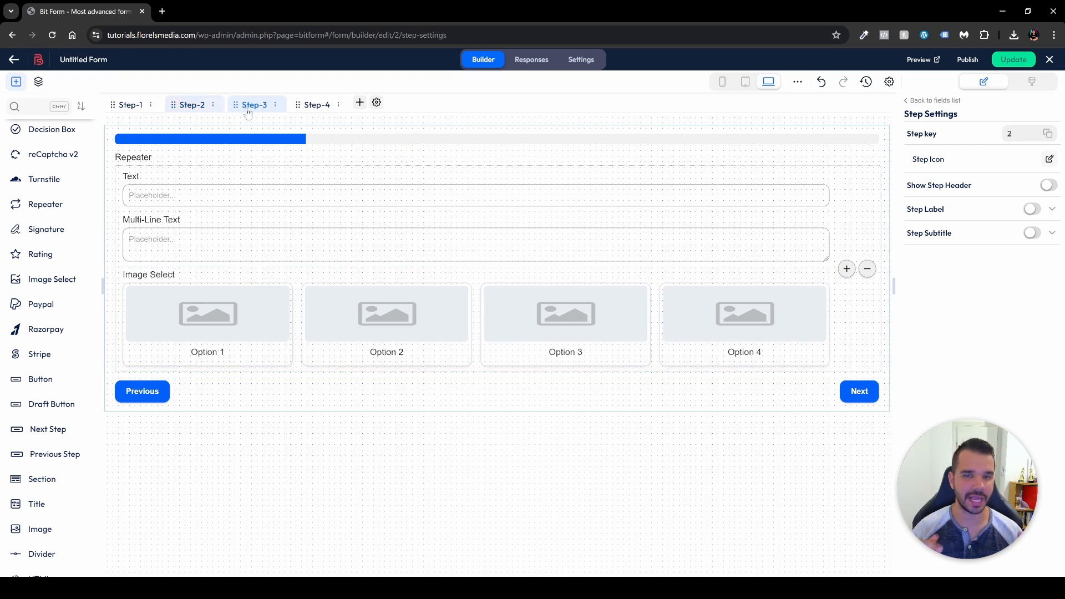
Delete the cloned repeater step, Step-3, from the form.
click(276, 107)
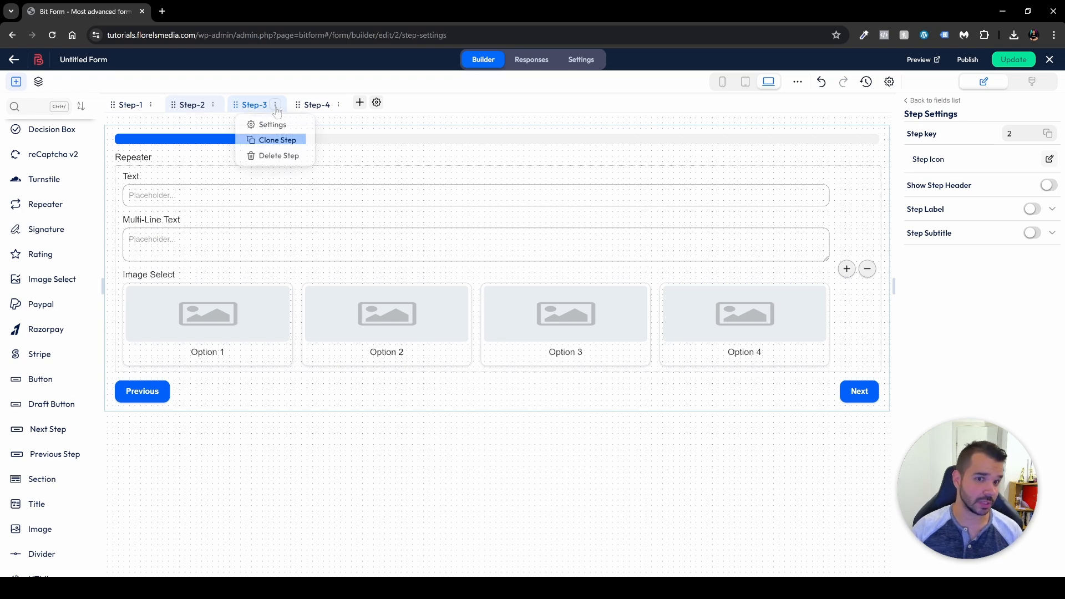
click(274, 159)
click(301, 223)
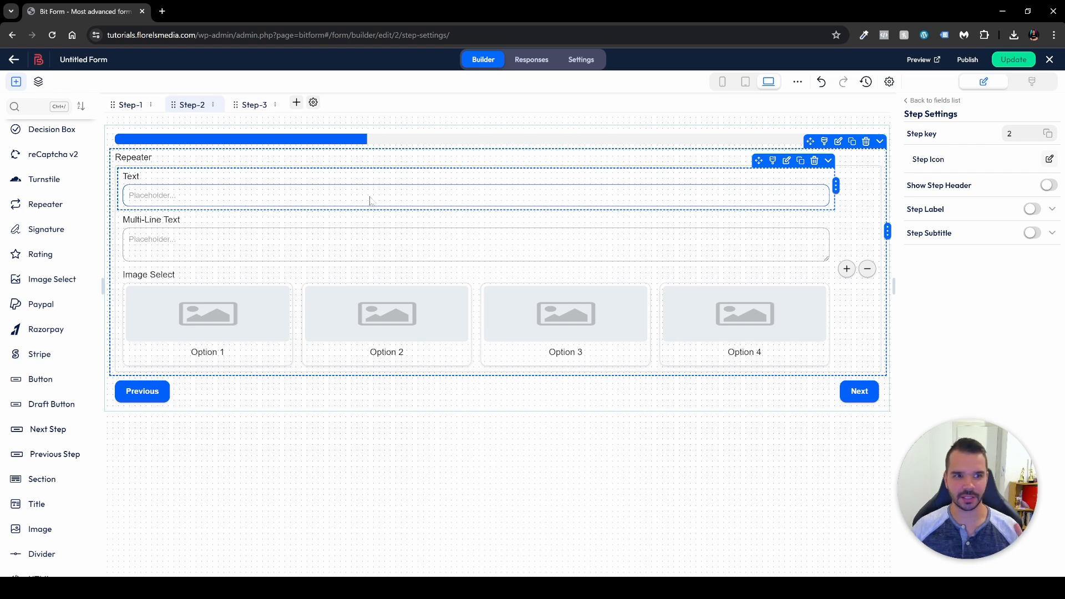
Change the label of the Text field in Step-1 to "Full Name".
click(133, 109)
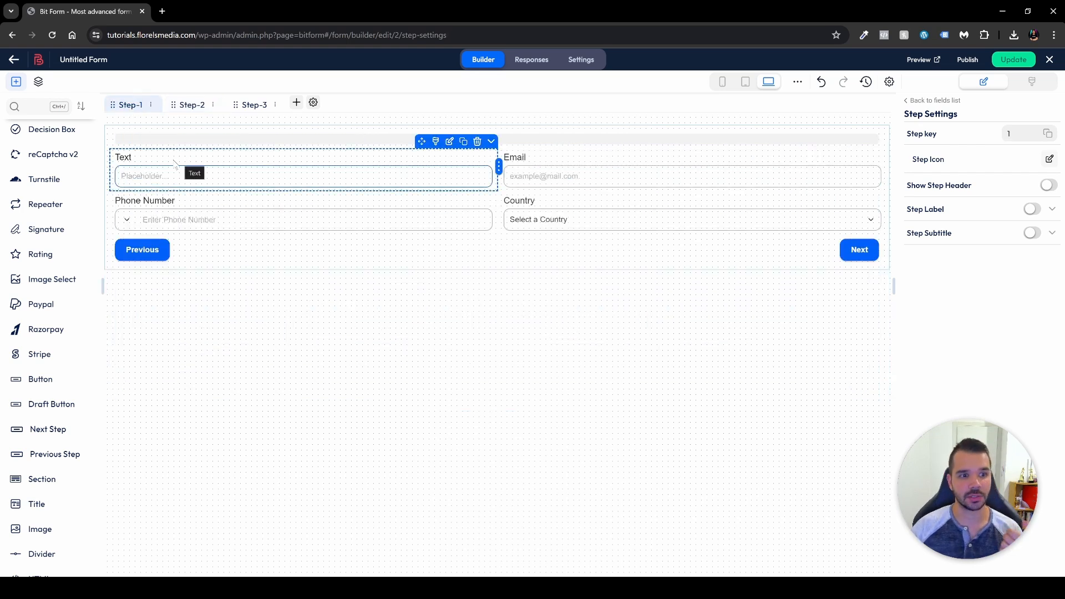
click(166, 175)
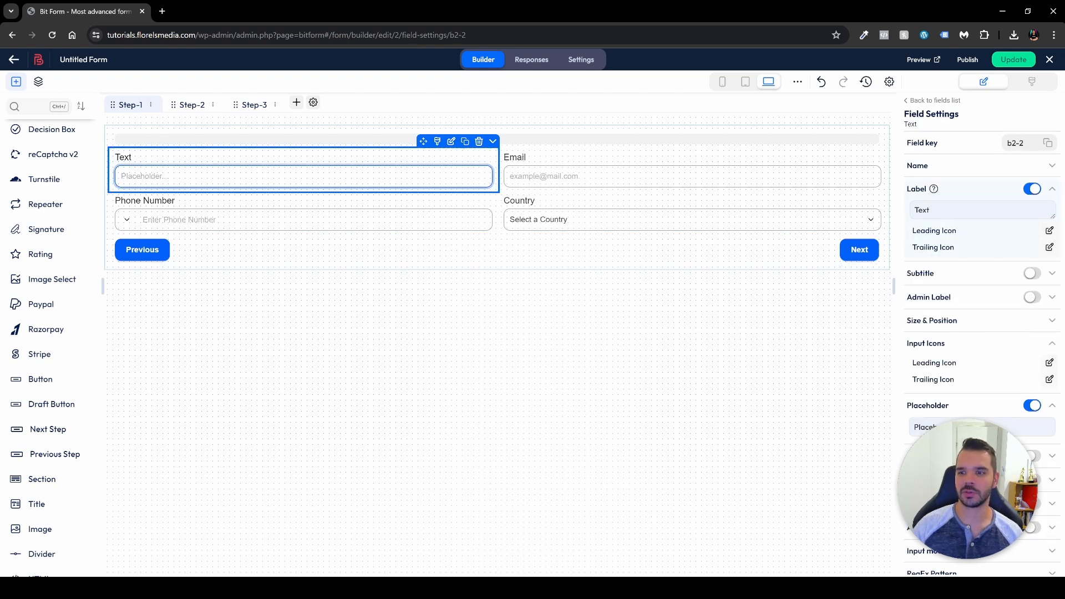
click(1020, 214)
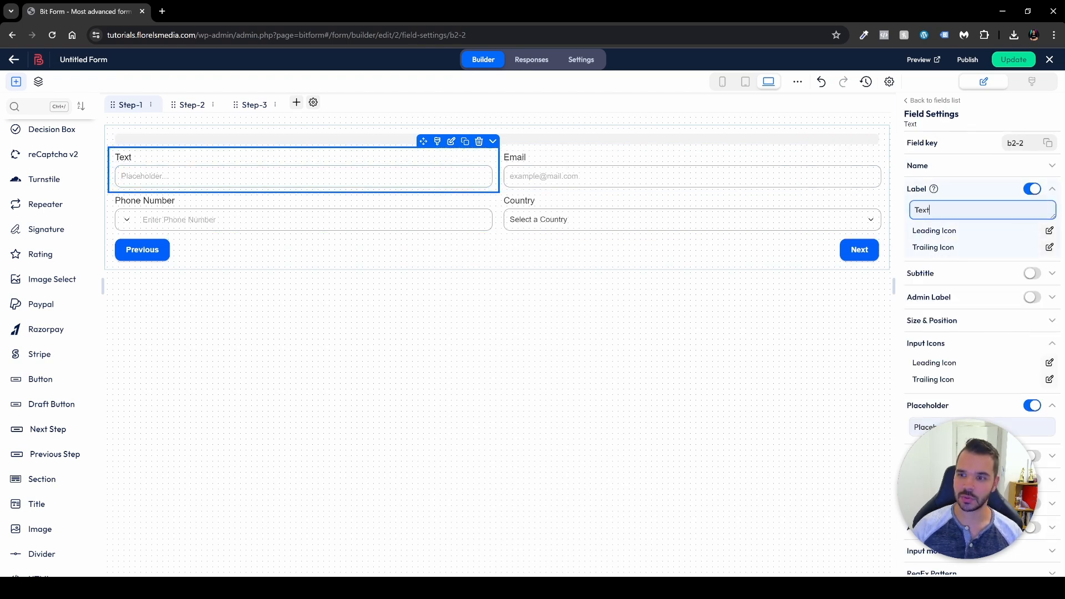
text(Full Name)
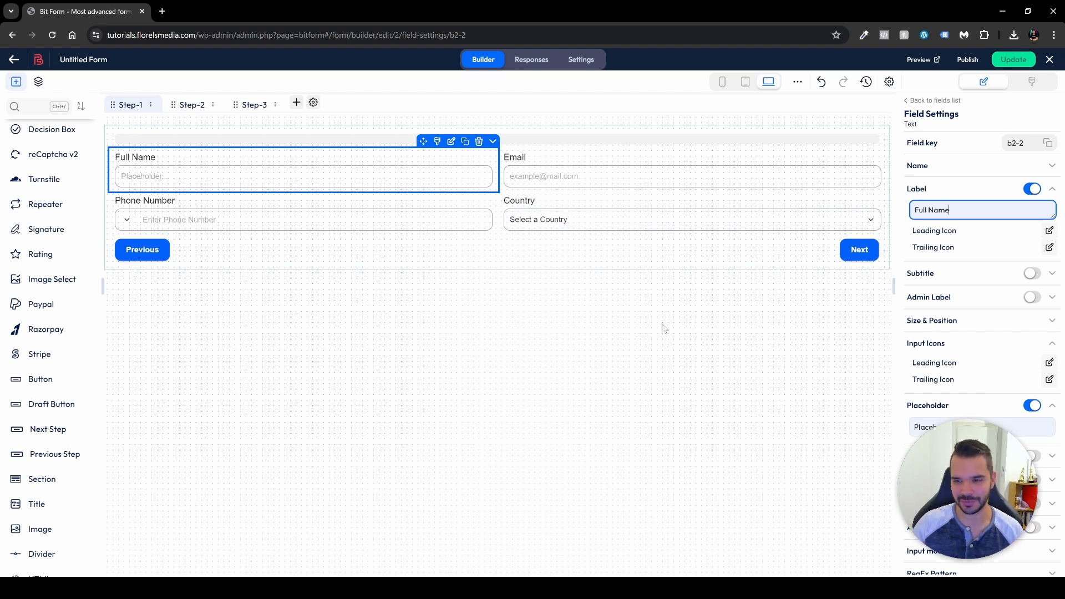
Try the Full Name field's subtitle with its icon library and upload options, and switch the subtitle back off.
click(1032, 273)
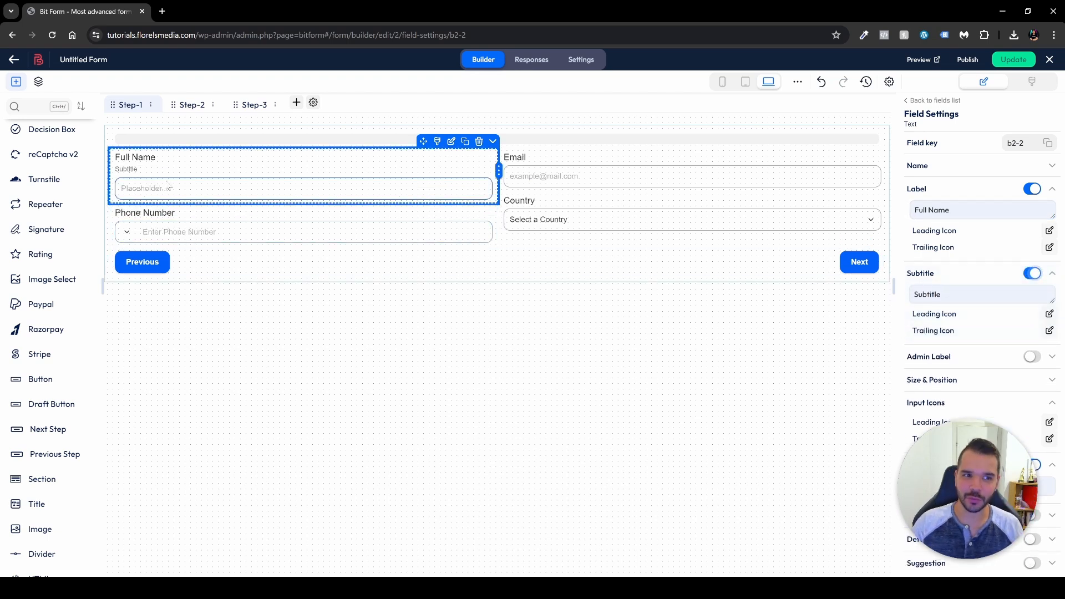
click(1049, 315)
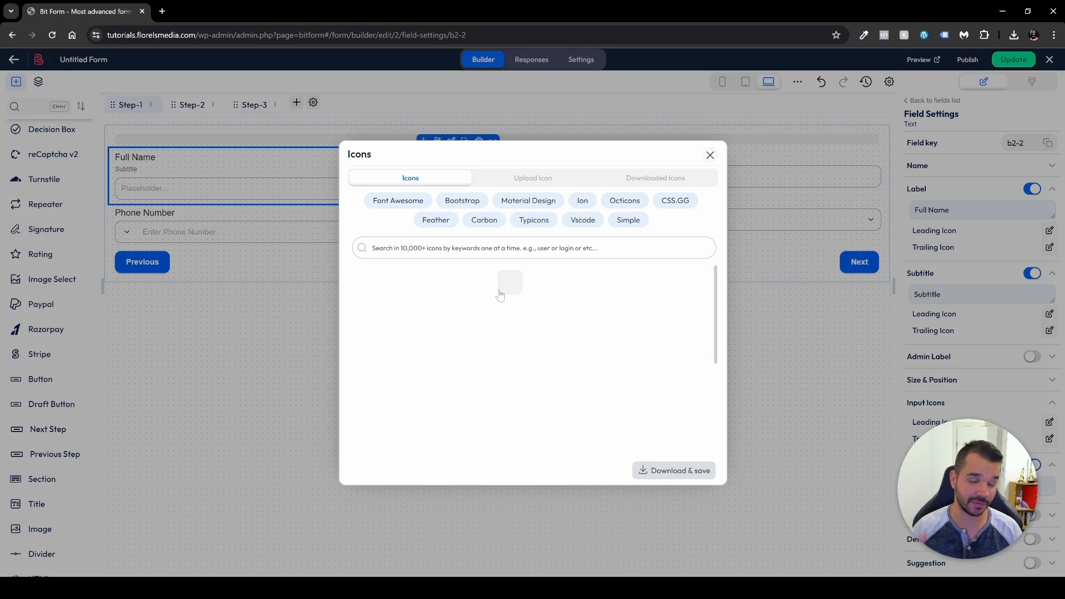
click(422, 201)
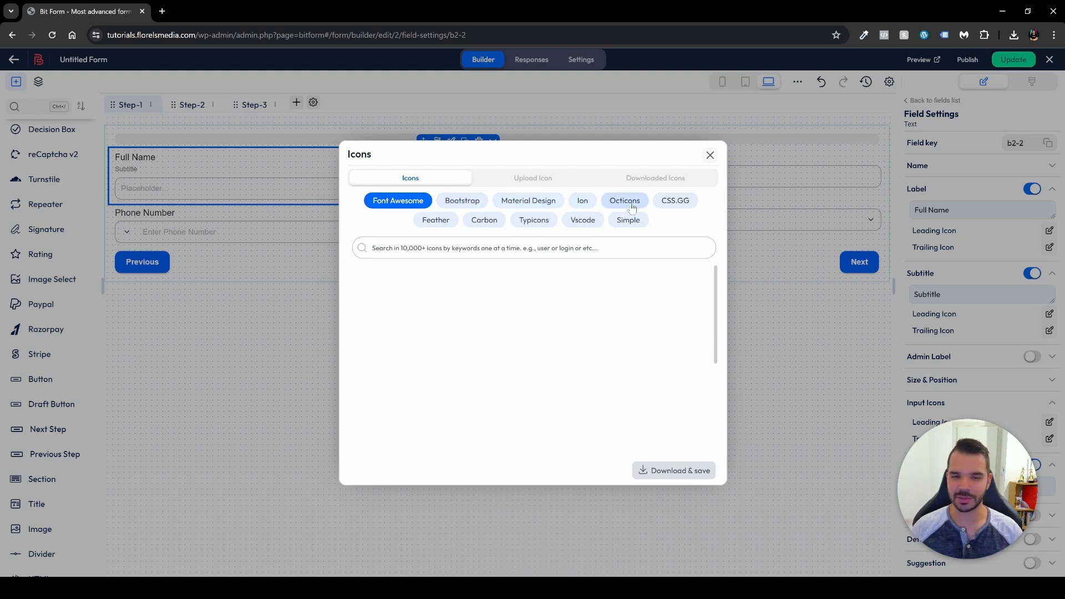
click(541, 177)
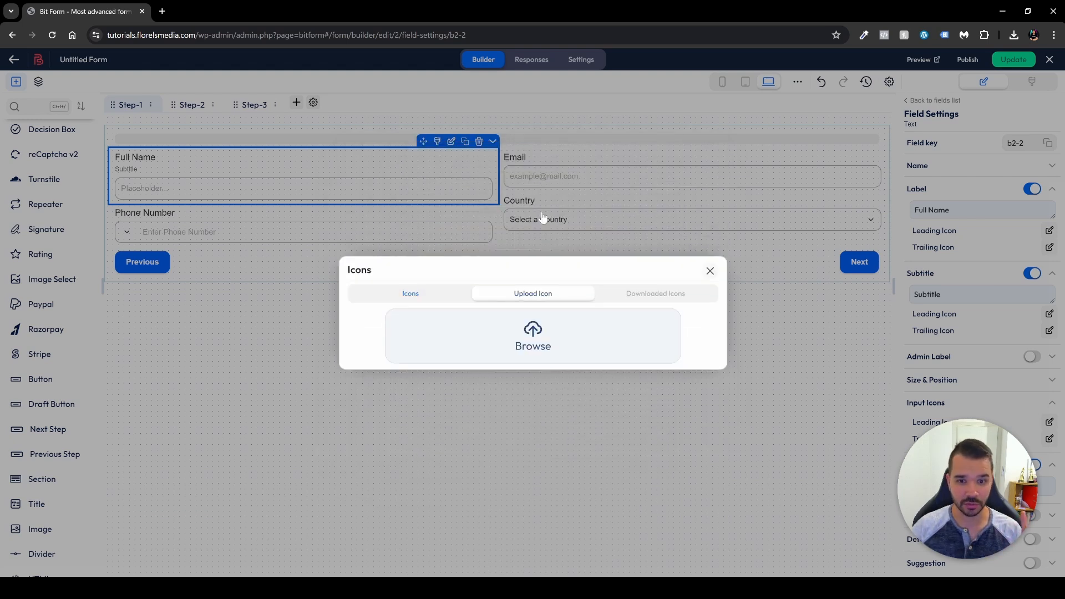
click(635, 297)
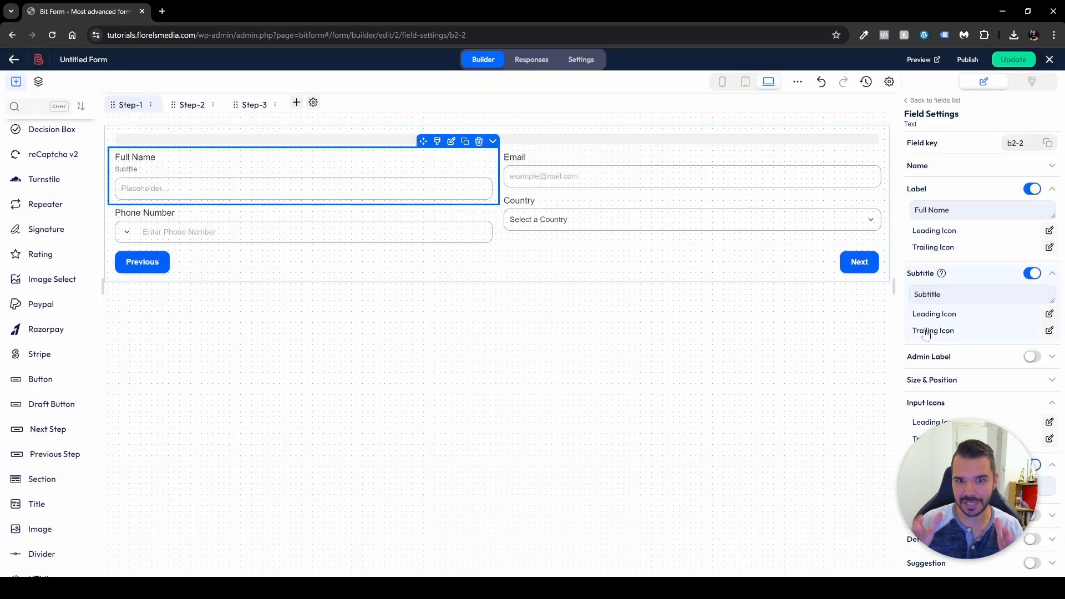
click(1032, 272)
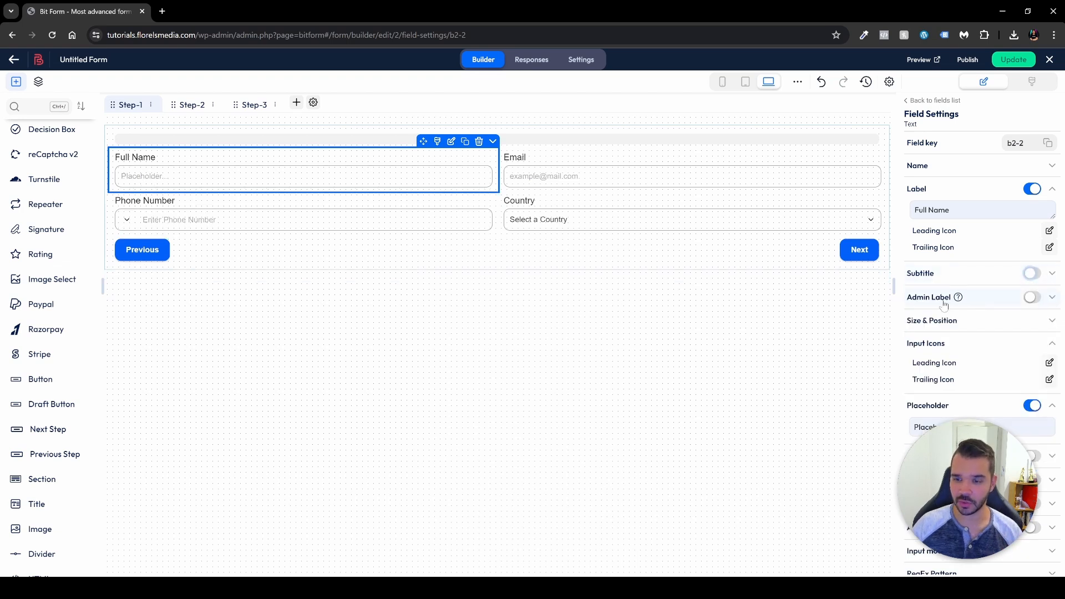
Enable the admin label for the Full Name field and read the explanation of that option.
click(1032, 298)
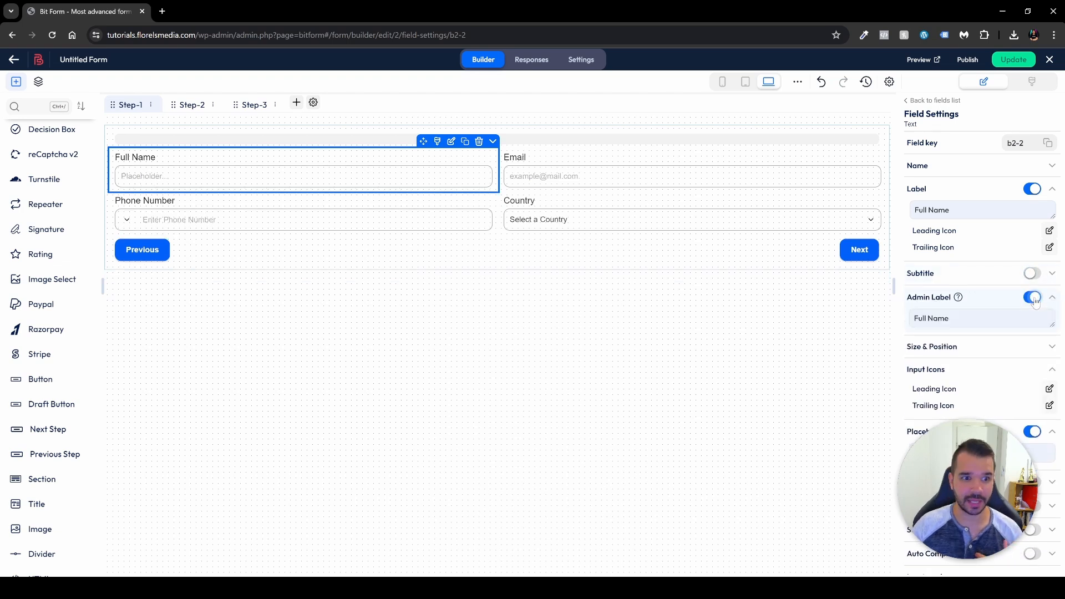
double_click(955, 322)
click(995, 314)
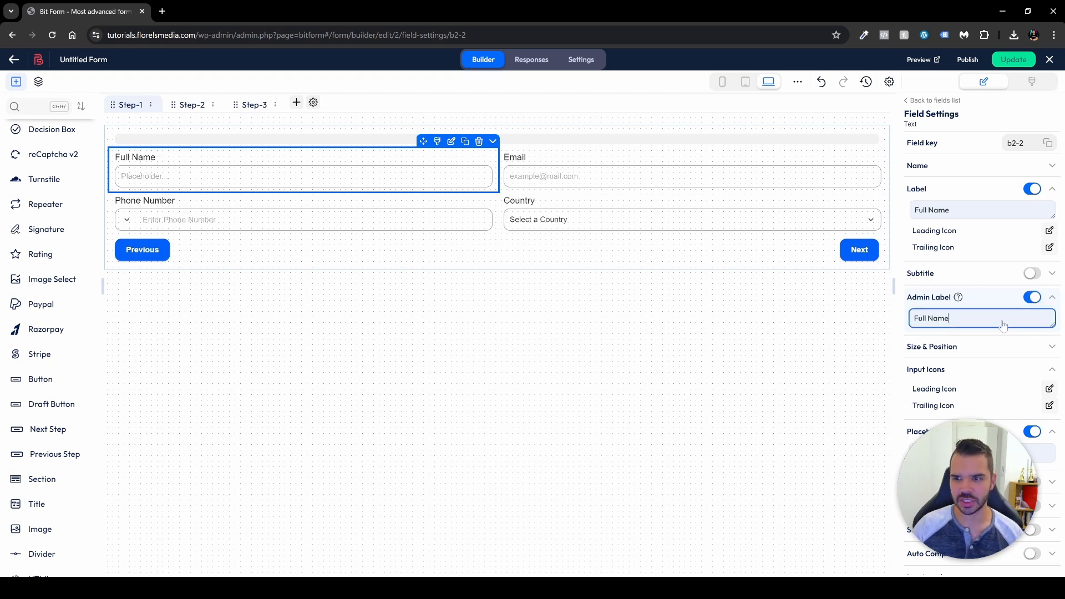
mouse_move(960, 301)
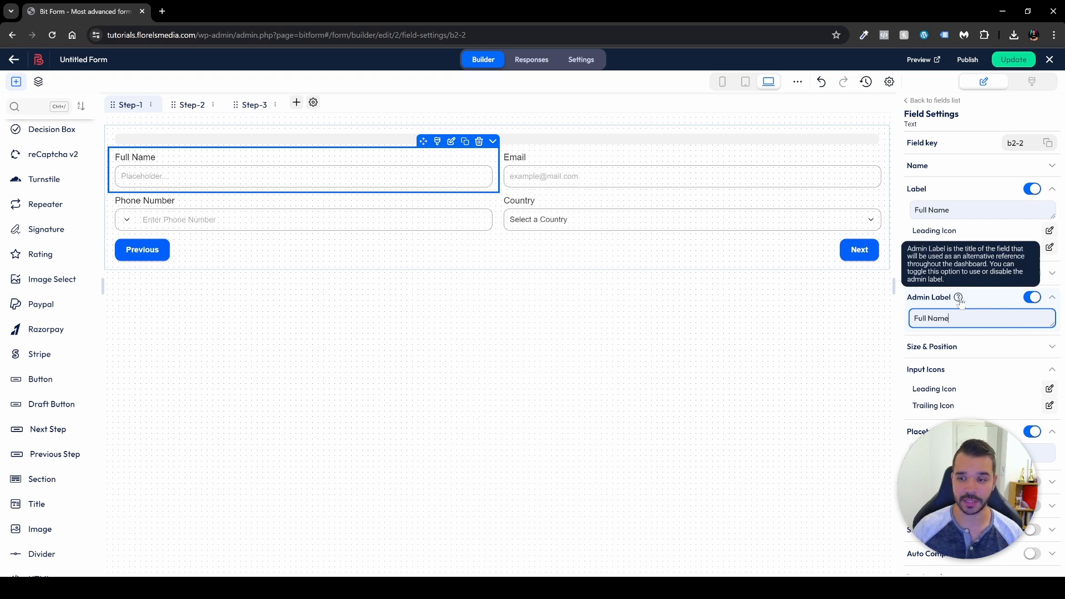
Try moving the Full Name field to X position 15 and return it to 0.
click(989, 348)
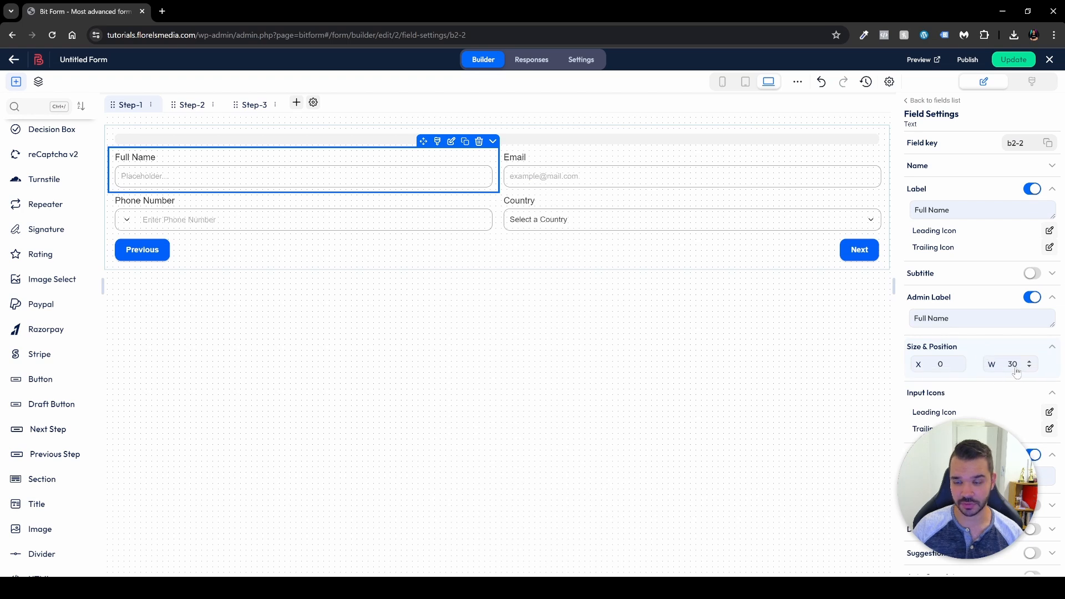
click(956, 362)
click(957, 362)
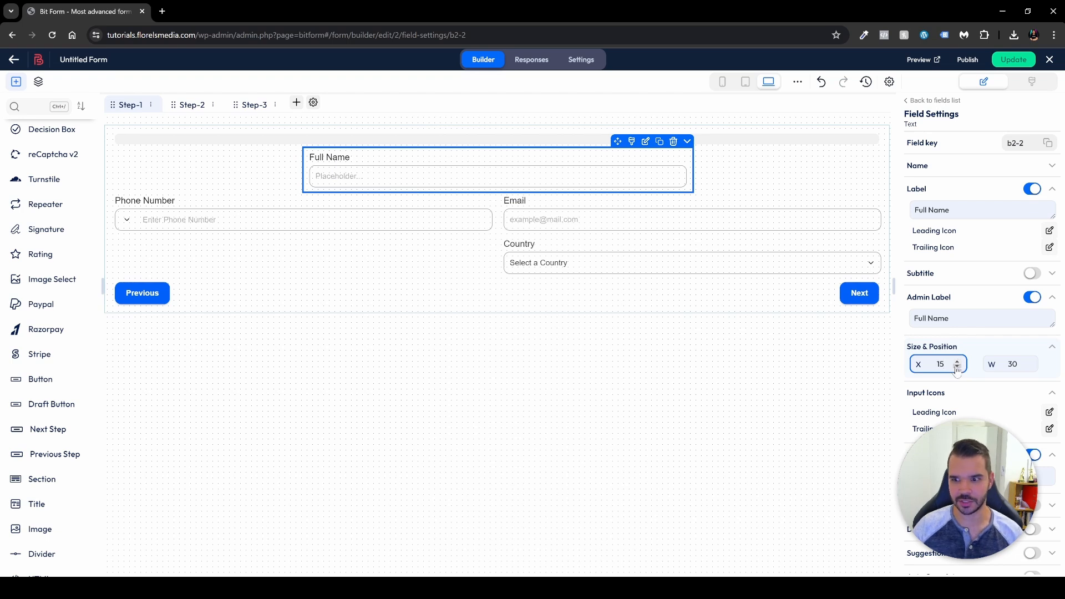
click(957, 369)
Try the Full Name field's Suggestion option, view its text and import modes, and switch it back off.
scroll(956, 369, down, 4)
click(1032, 331)
click(982, 353)
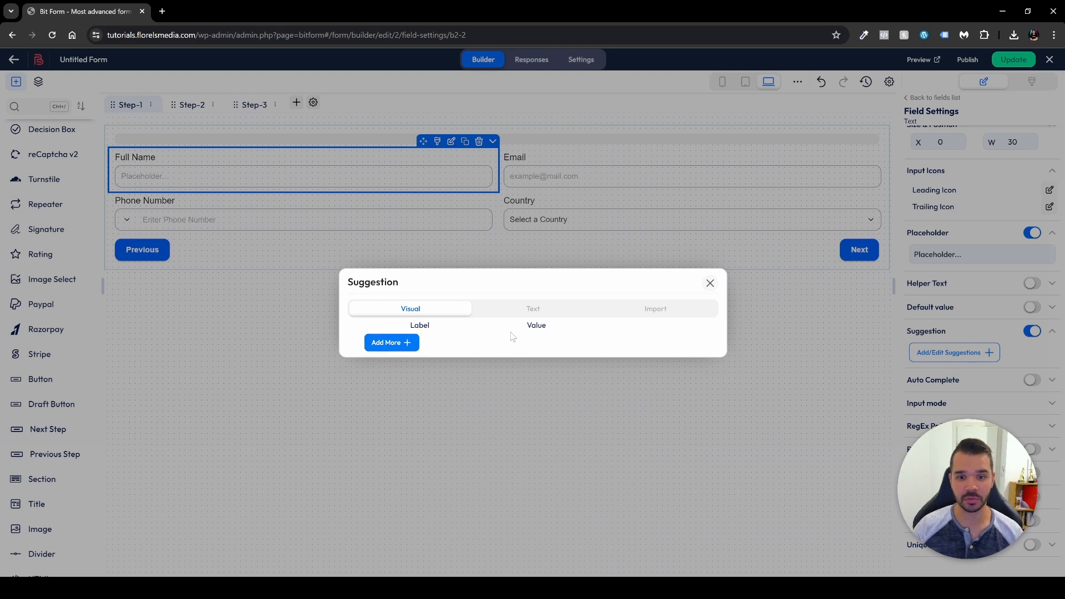
click(535, 311)
click(654, 264)
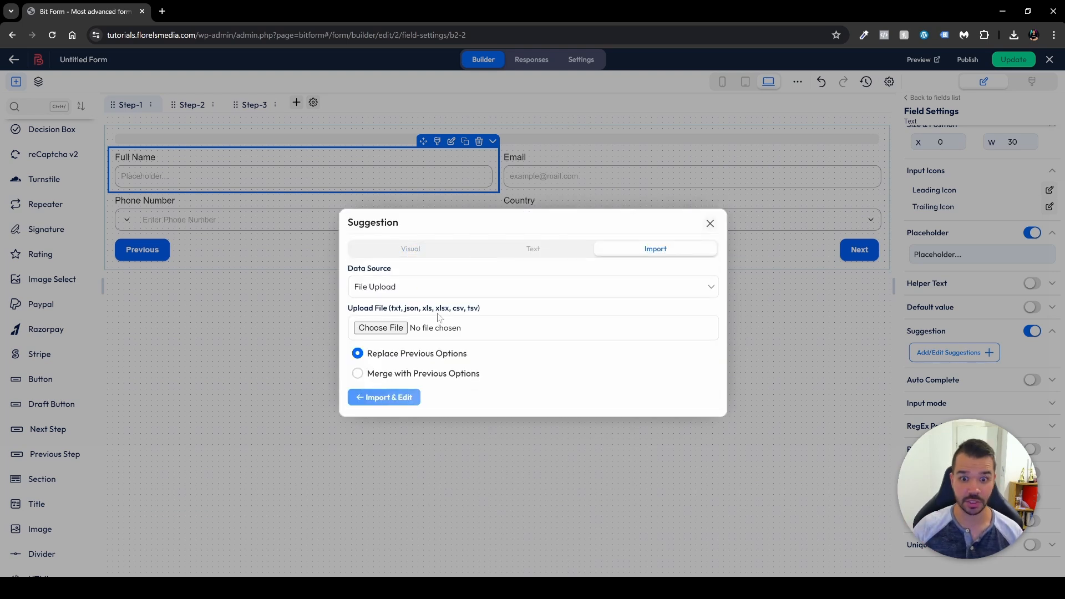
click(709, 223)
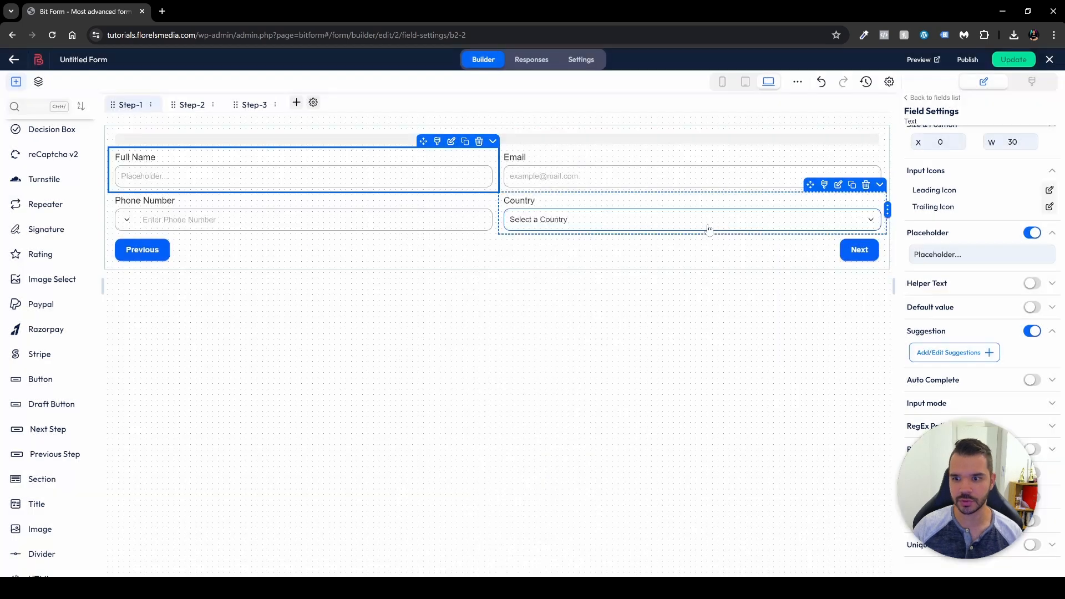
click(1032, 332)
Try Auto Complete on the Full Name field, view its available choices, and switch it back off.
click(1032, 355)
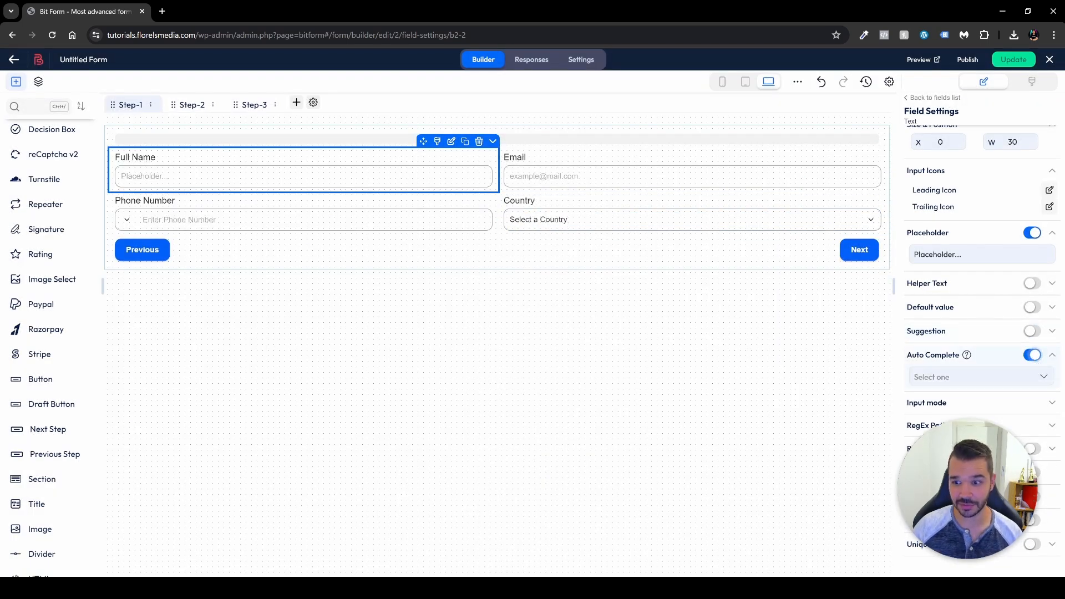
click(1010, 377)
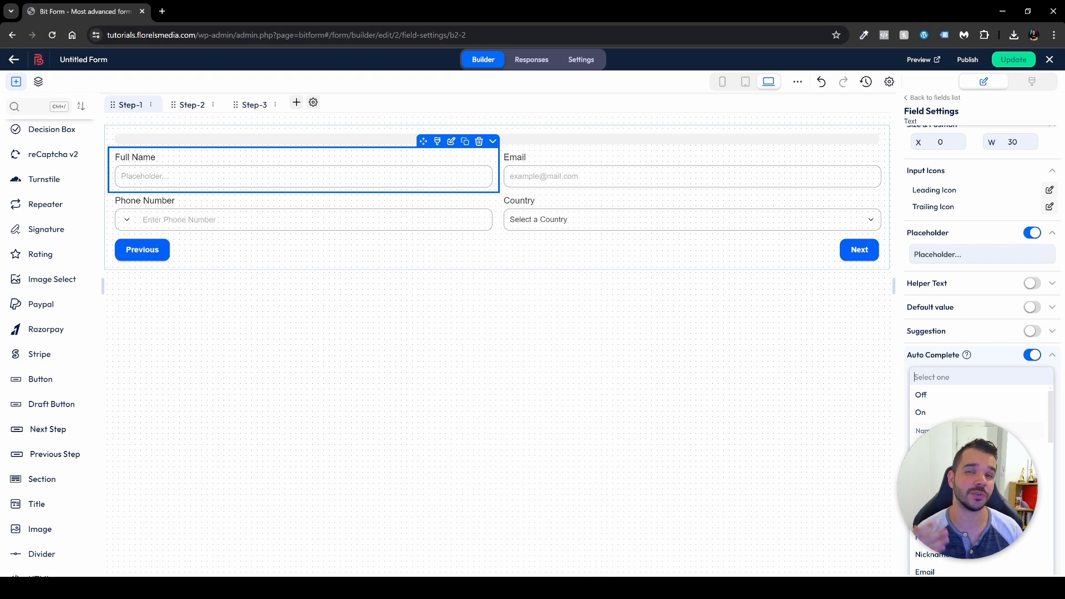
click(1032, 355)
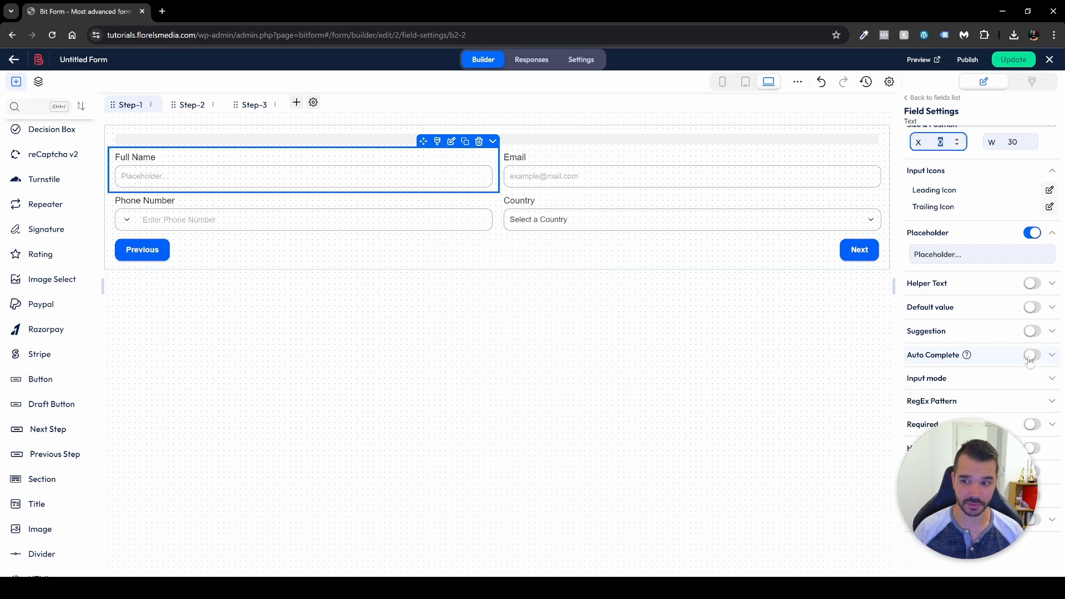
scroll(1030, 361, up, 1)
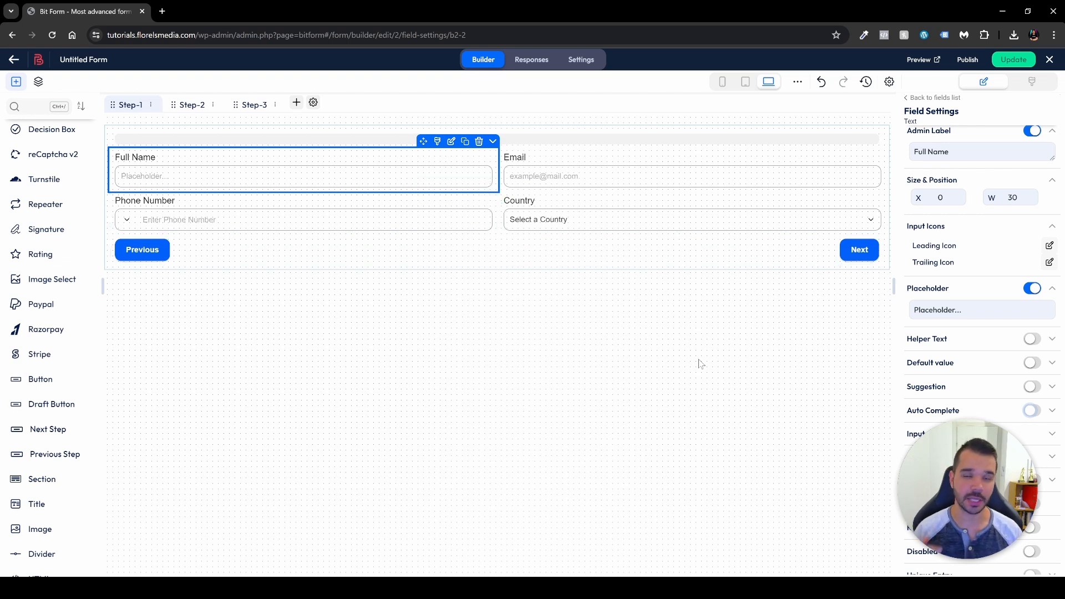
Save the form changes and copy the form's shortcode.
click(1013, 61)
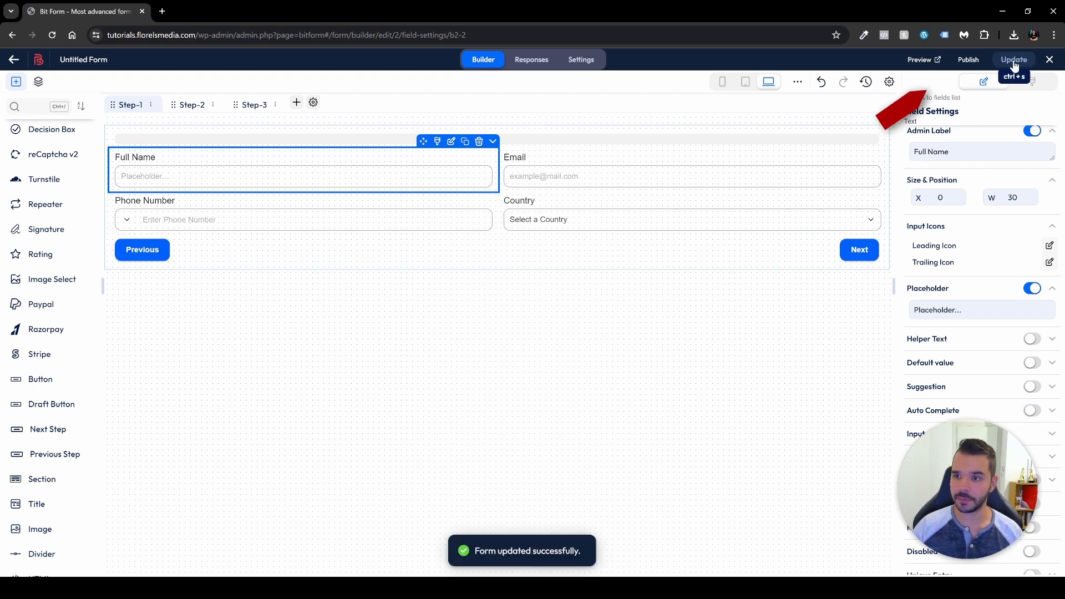
click(969, 60)
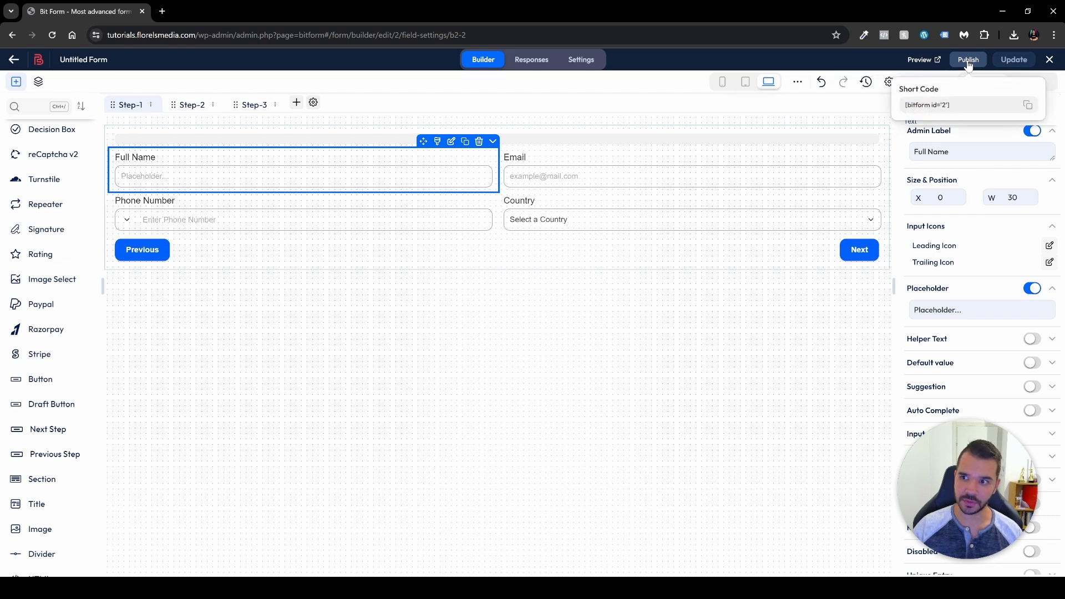
click(1027, 105)
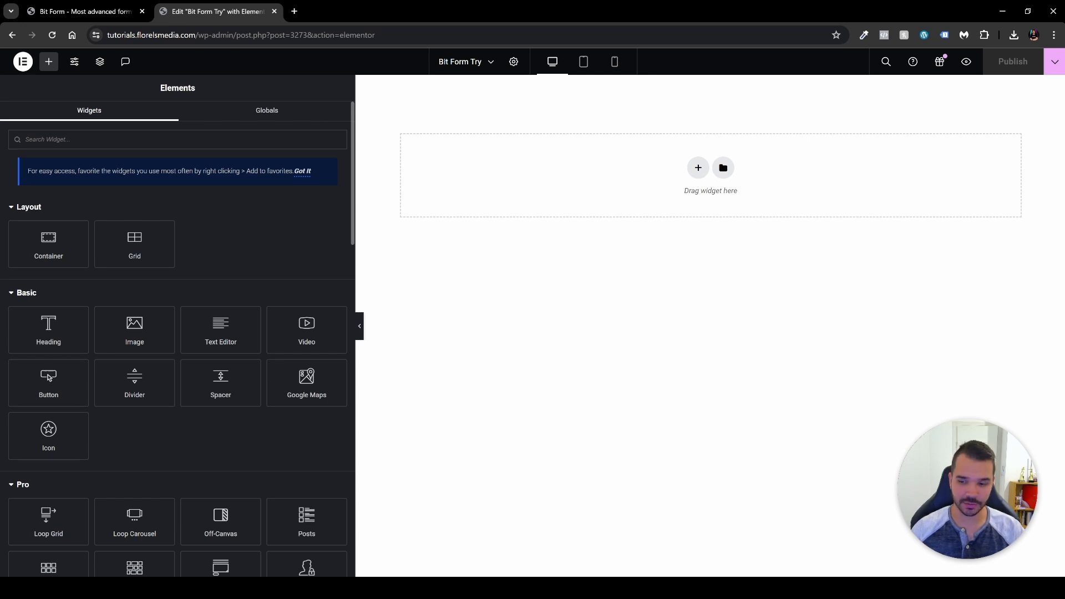
In the Elementor editor for the Bit Form Try page, add a Shortcode widget containing [bitform id='2'] and apply it.
text(short)
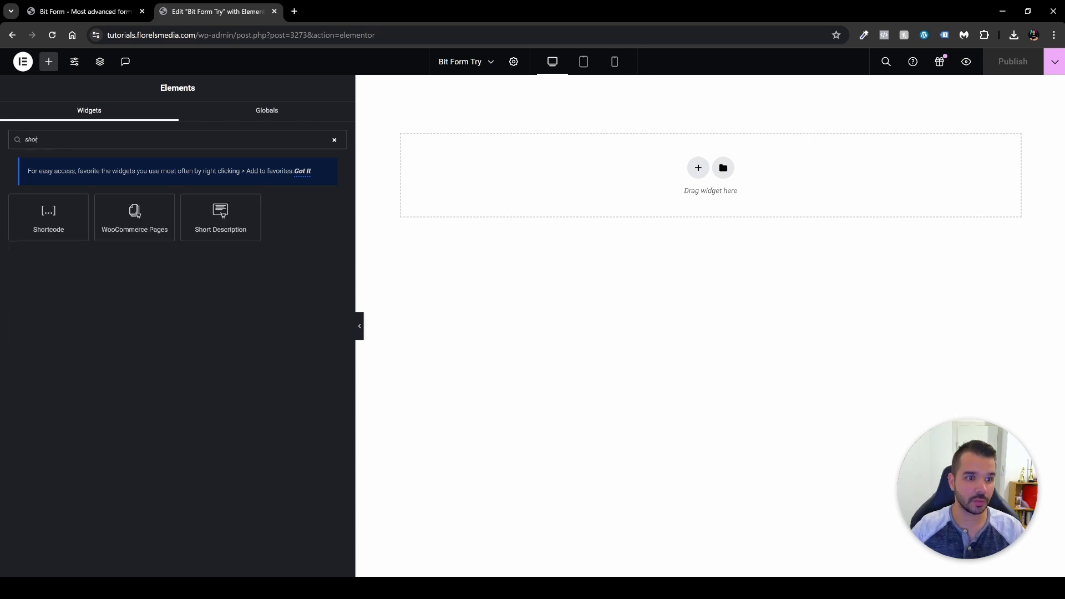
drag(30, 214, 585, 175)
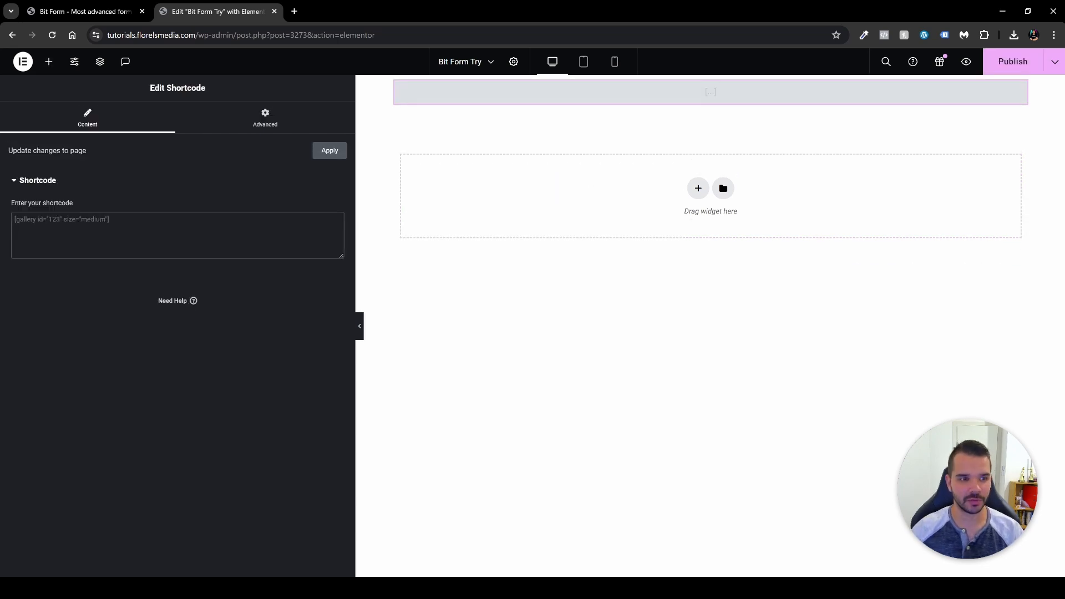
key(ctrl+v)
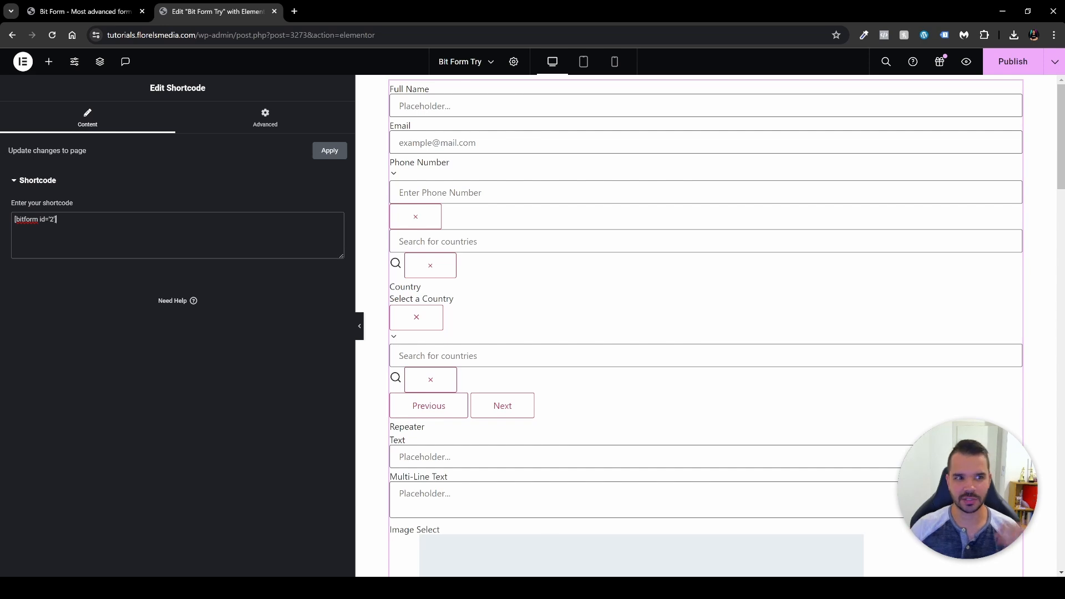
click(328, 151)
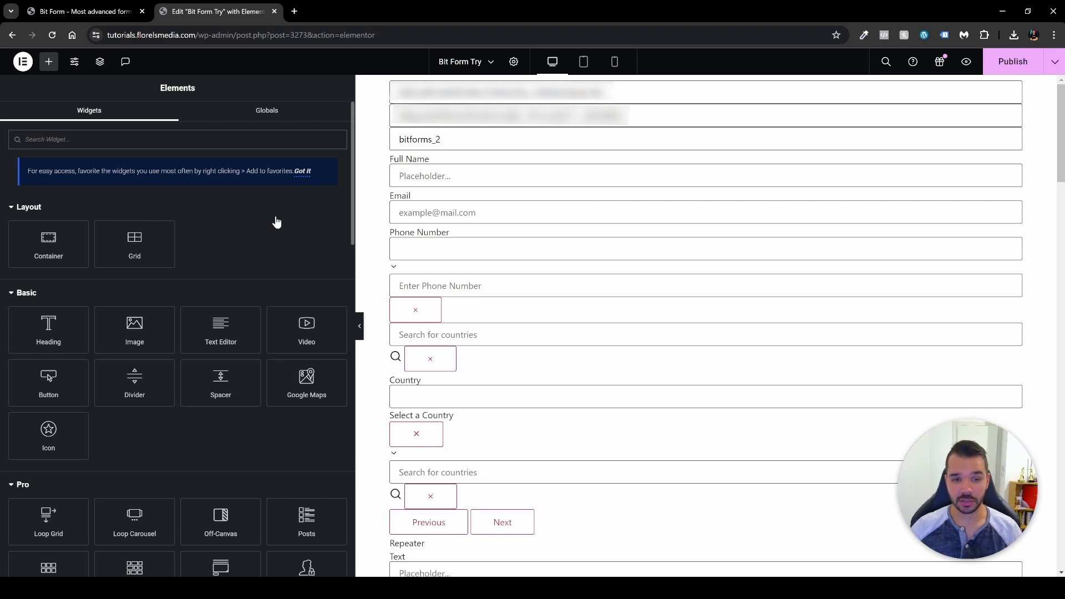
Publish the Bit Form Try page, reload the editor, and preview the embedded form on the live page.
click(1011, 62)
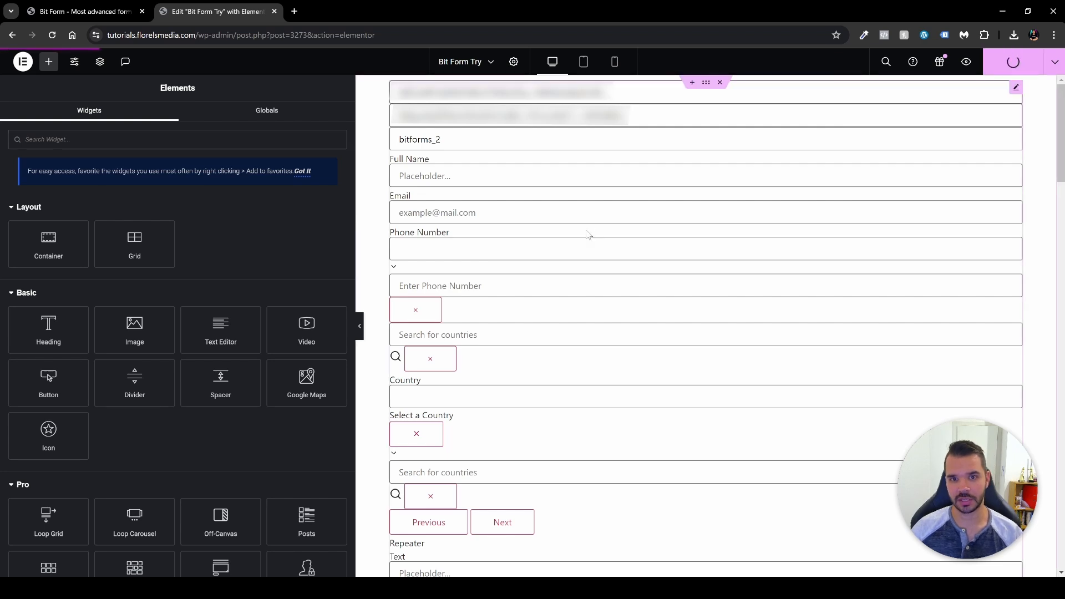
click(52, 34)
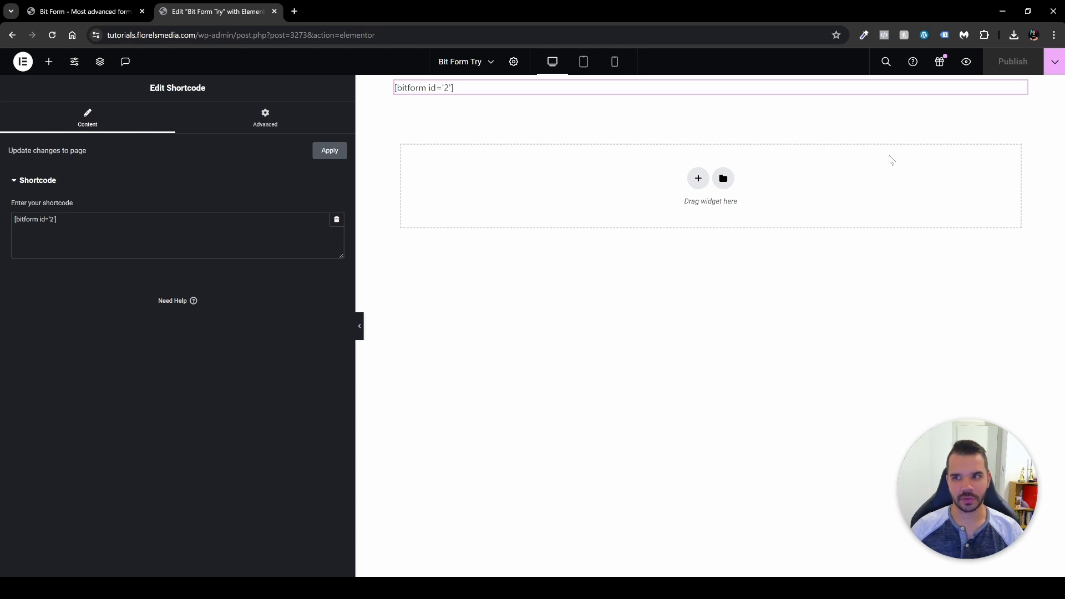
click(968, 63)
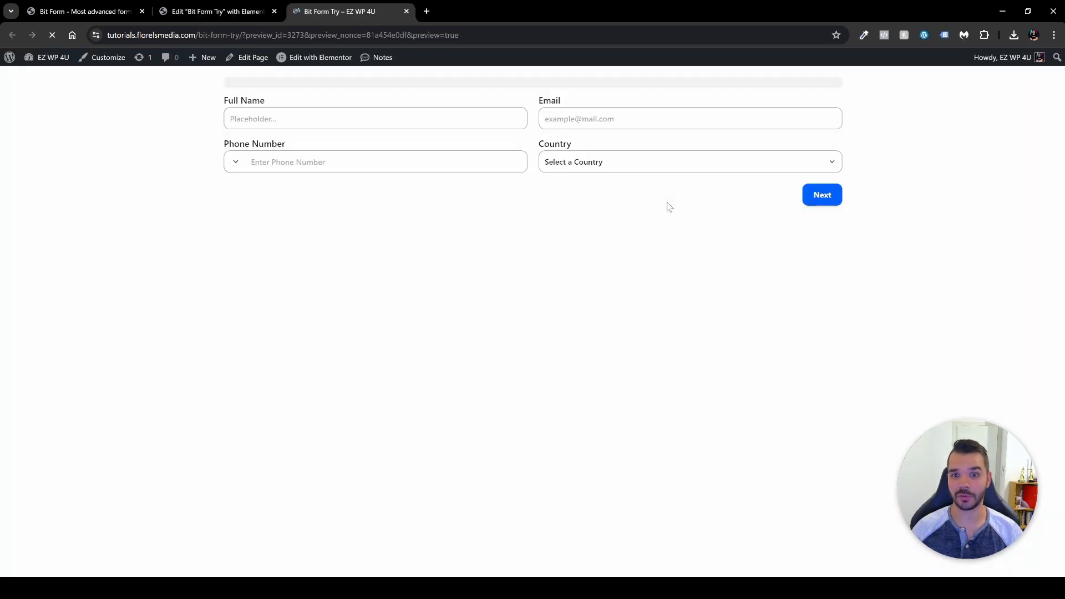
click(294, 119)
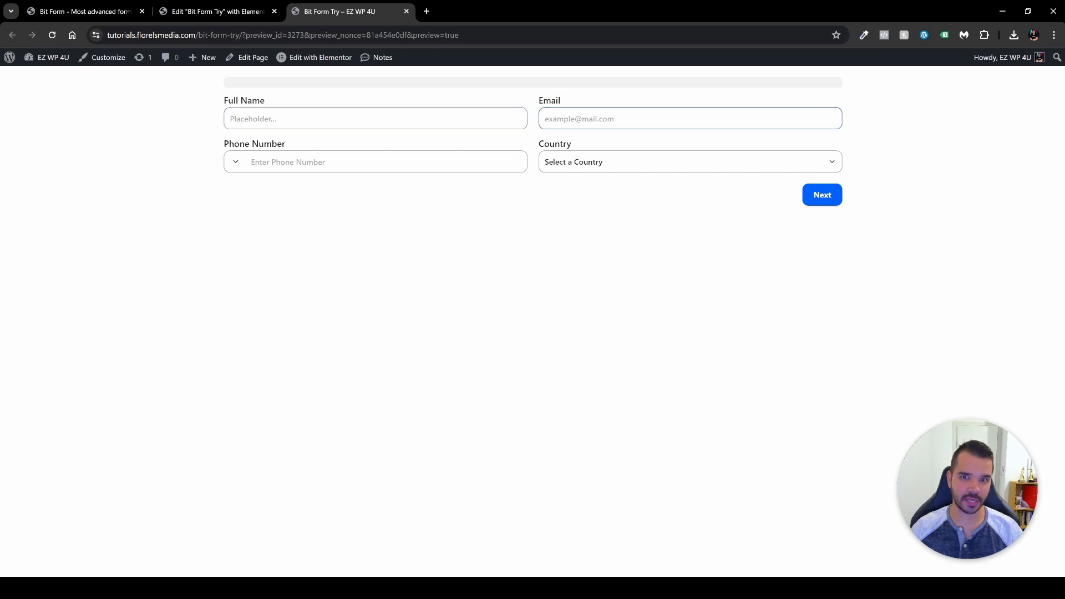
Browse the Country list, fill in the full name and email, choose Pakistan as the country, and advance to the second form step.
click(623, 166)
scroll(666, 265, down, 10)
scroll(666, 265, down, 20)
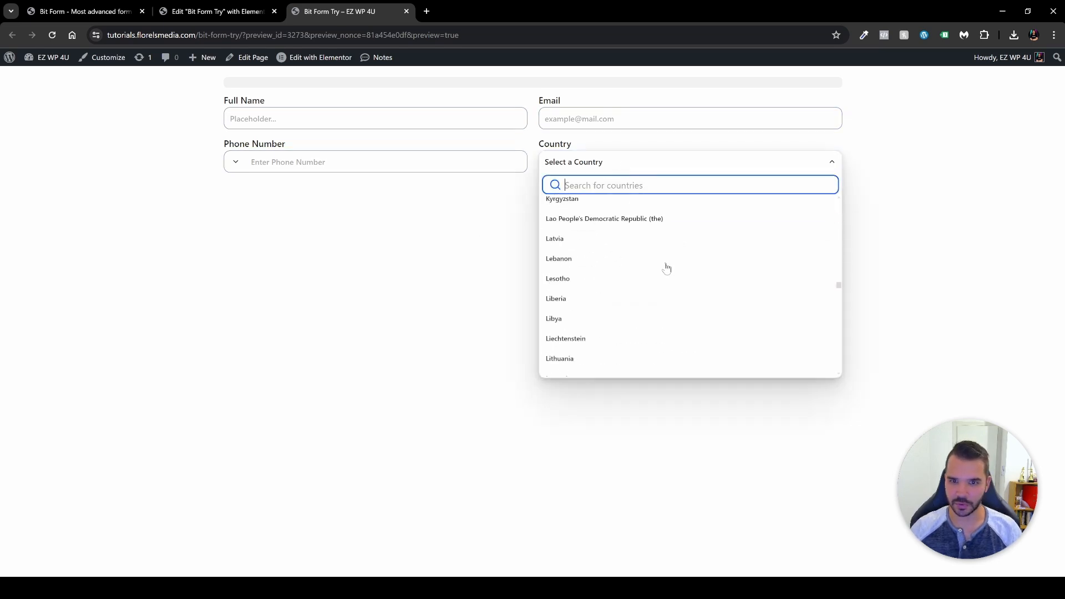
scroll(683, 283, up, 20)
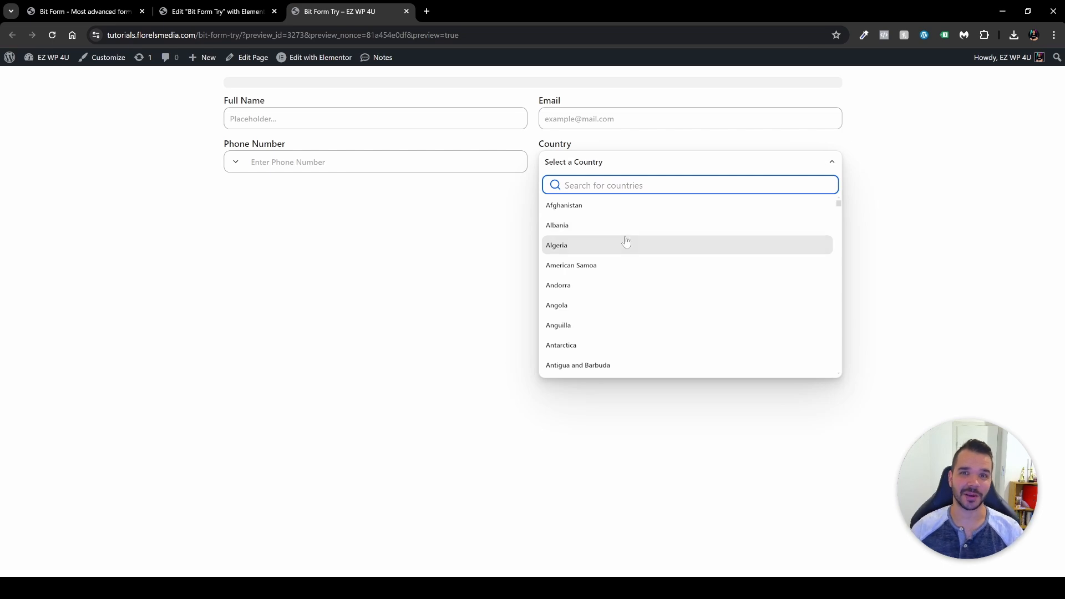
click(494, 218)
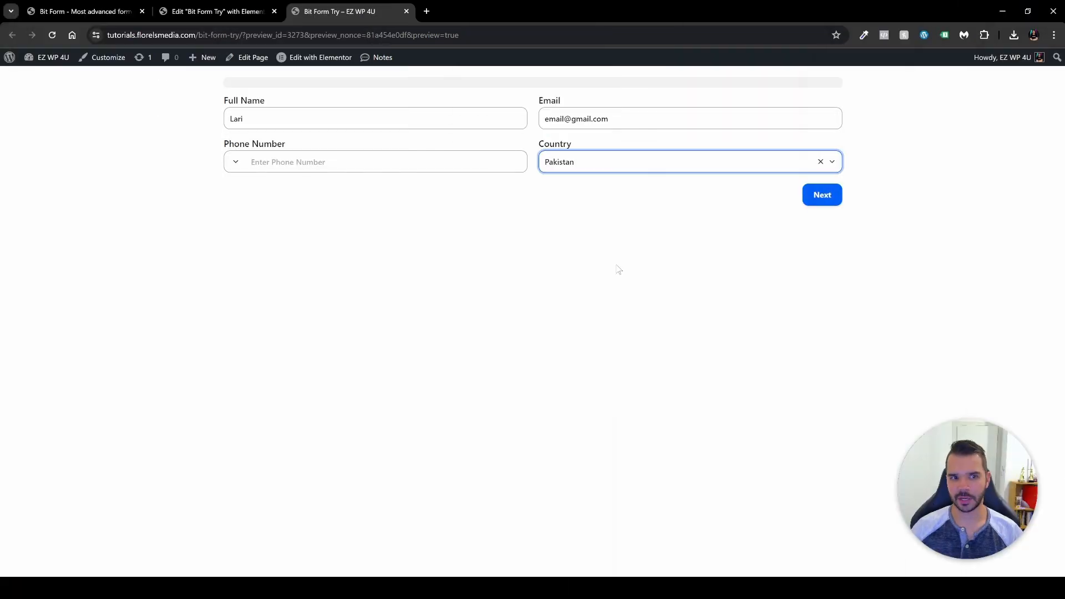
click(826, 200)
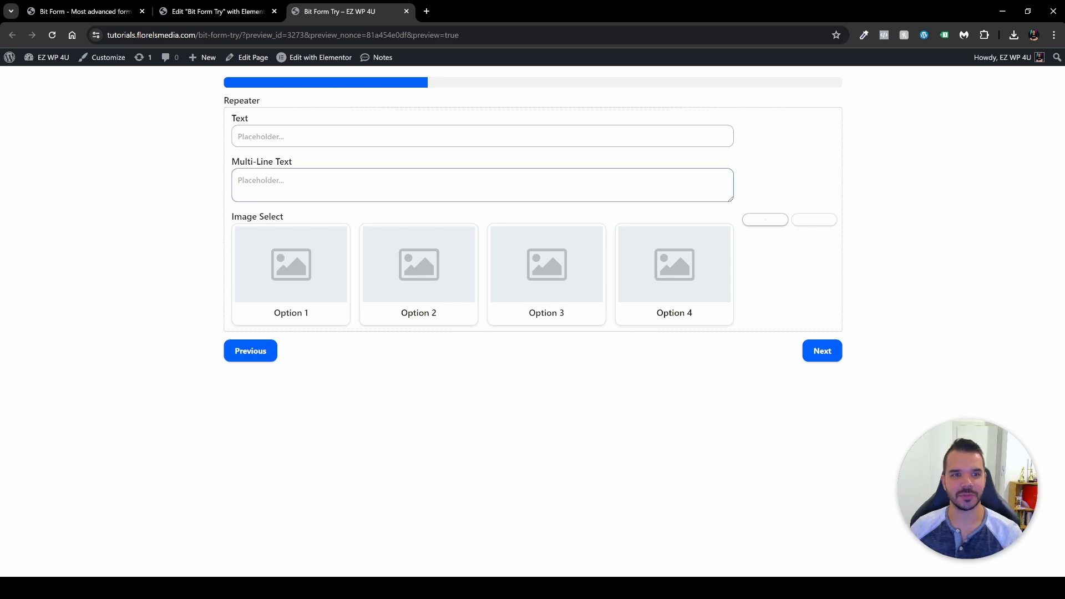
Try the Text and Multi-Line Text fields on the second form step and select Option 1 under Image Select.
click(263, 136)
click(313, 180)
drag(731, 201, 731, 231)
click(482, 136)
click(482, 201)
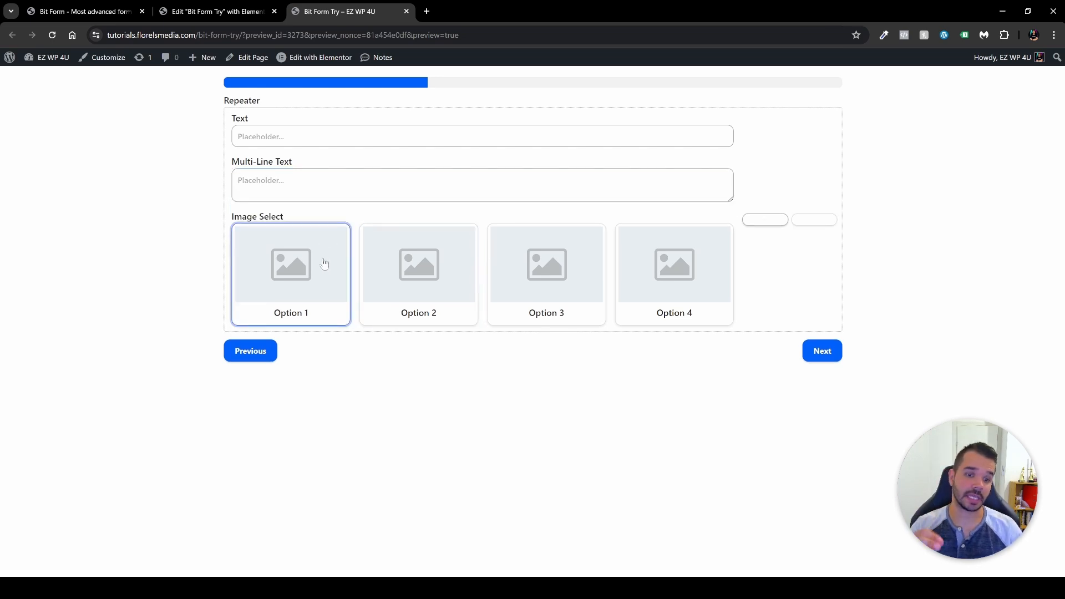
click(325, 263)
key(Right)
key(Right)
key(Right)
click(323, 276)
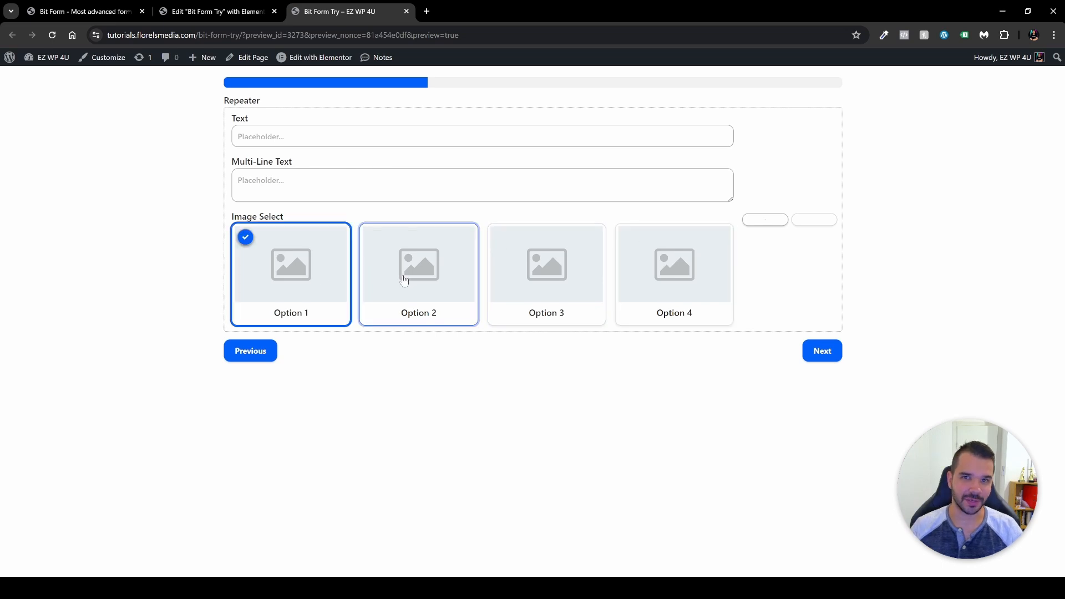
In the Bit Form builder, open the options editor of the Image Select field in Step-2.
click(84, 11)
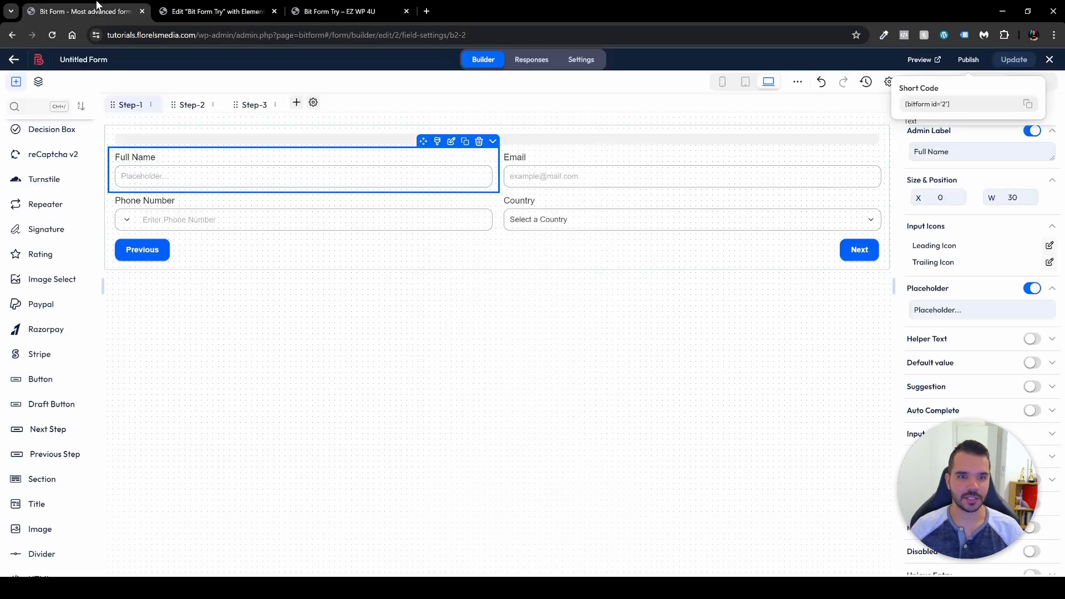
click(198, 108)
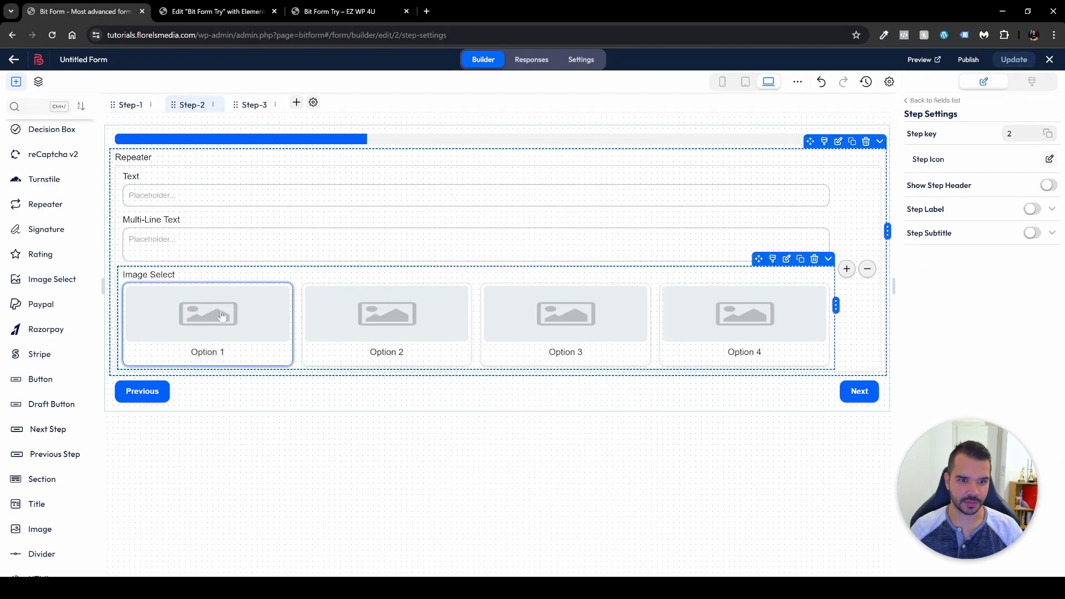
click(327, 353)
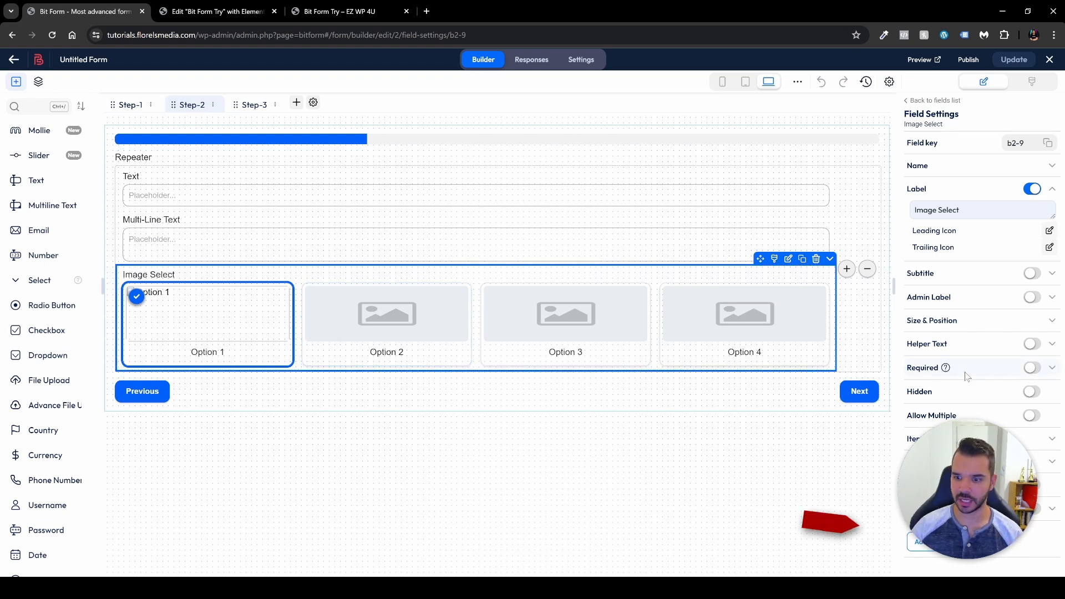
click(918, 541)
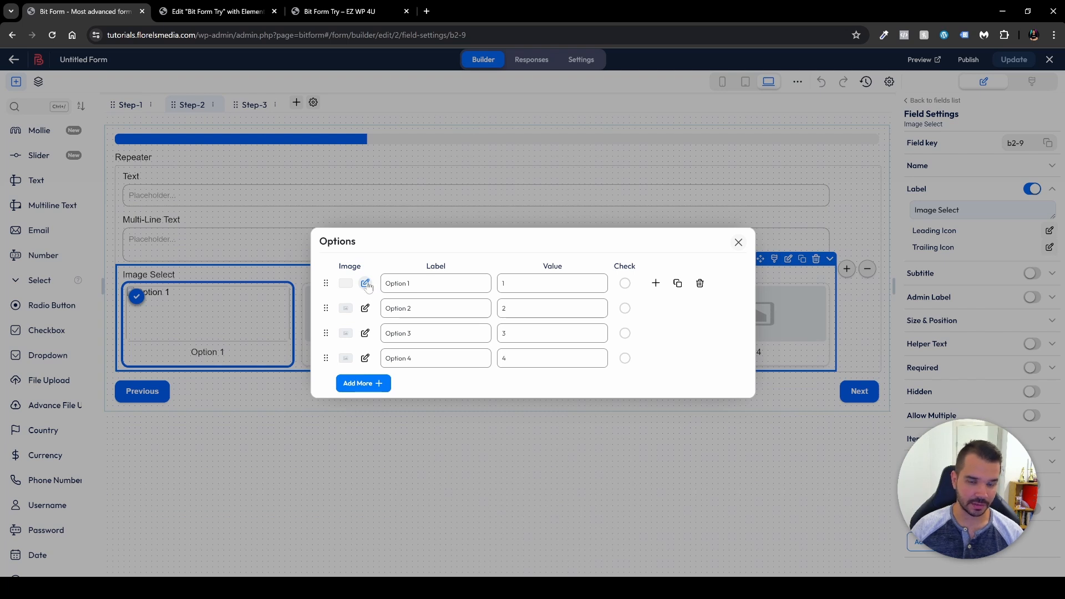
drag(410, 284, 386, 285)
key(Tab)
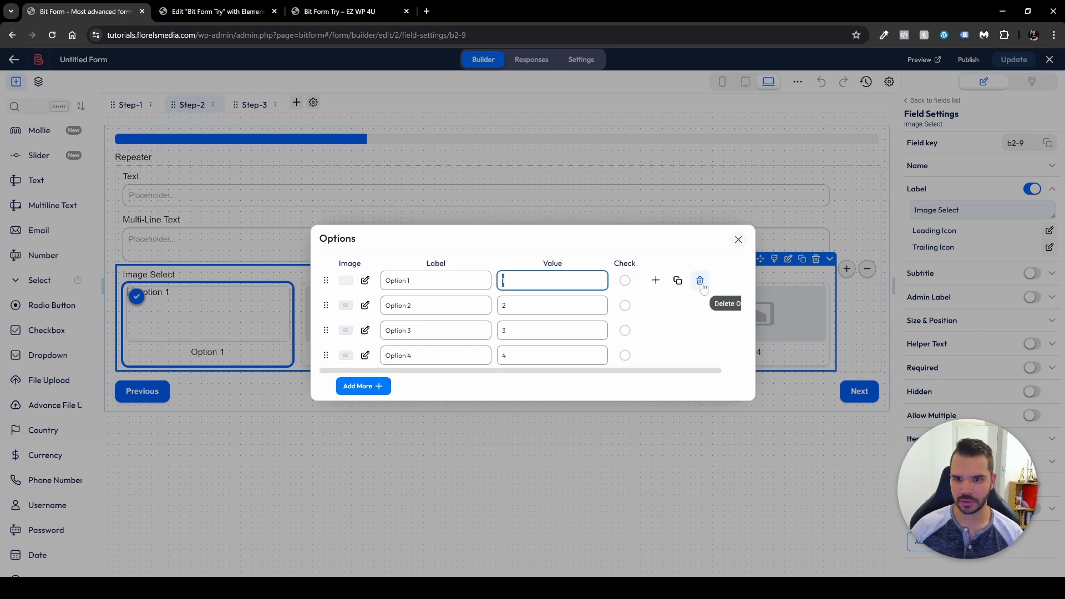
Browse the icon sources for Option 1, assign the downloaded Apple Pay icon as its image, and close the options editor.
click(365, 282)
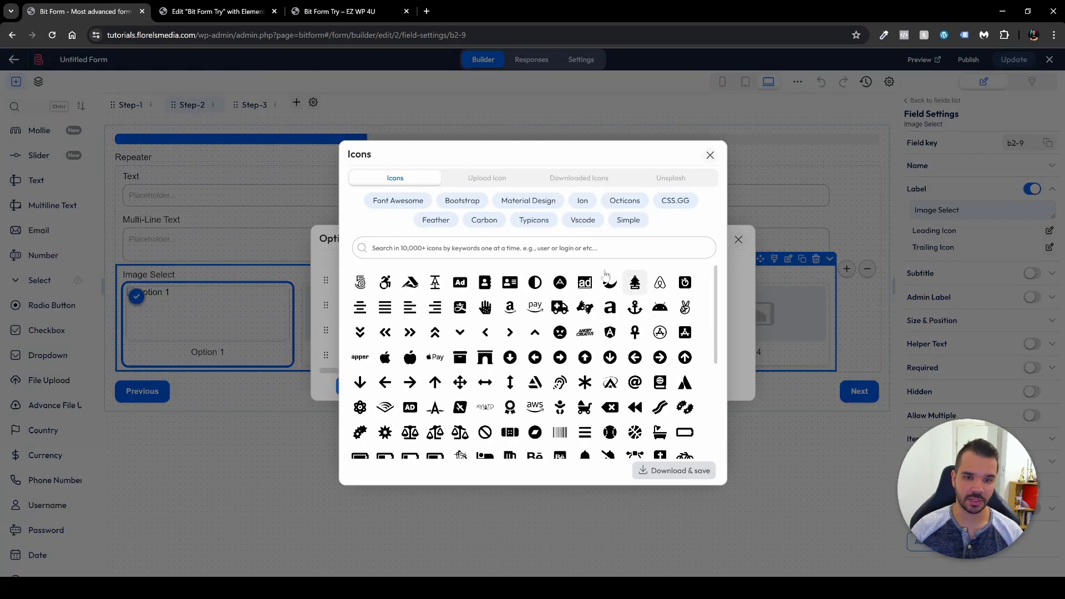
scroll(533, 363, down, 10)
scroll(532, 364, down, 1)
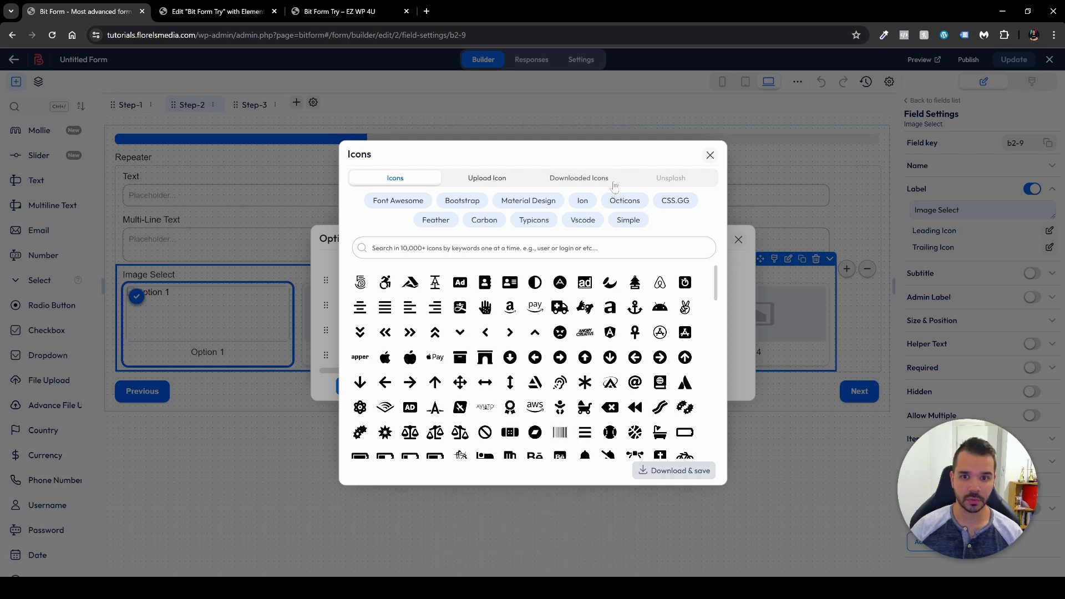
click(578, 178)
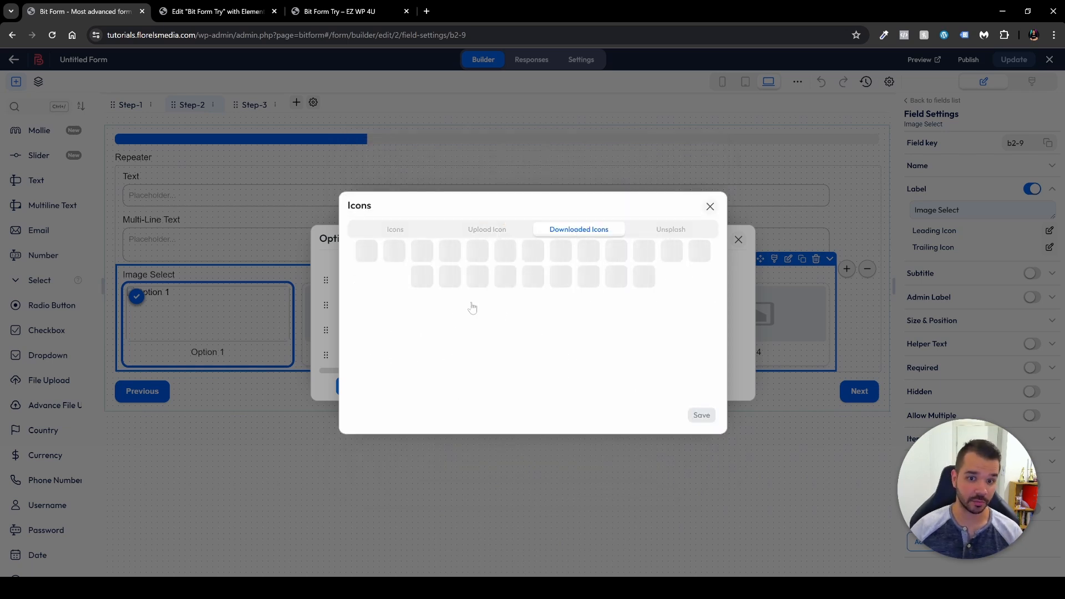
click(677, 237)
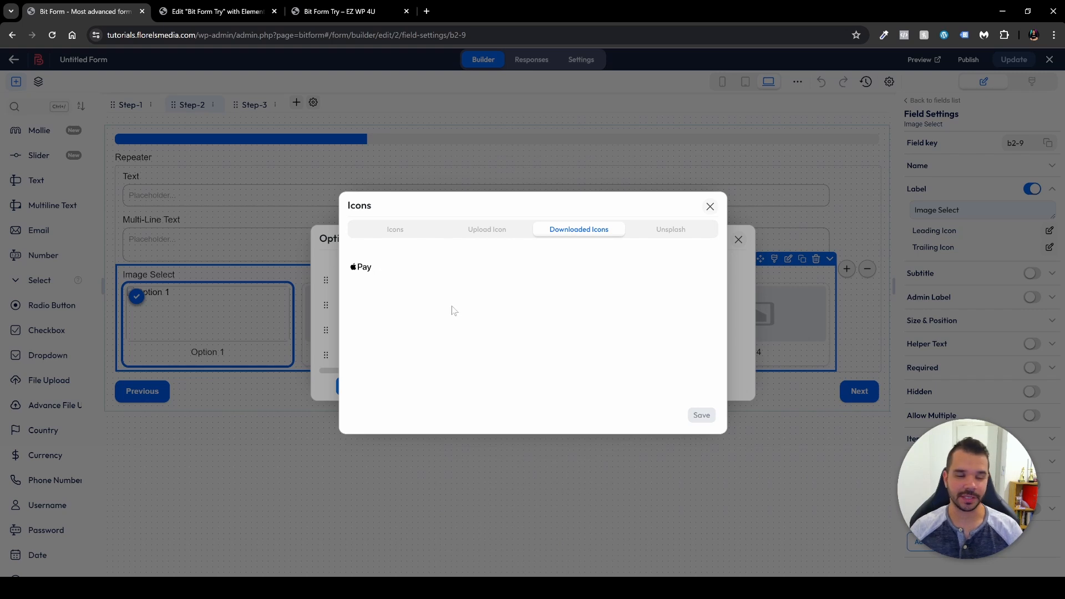
click(361, 267)
mouse_move(370, 260)
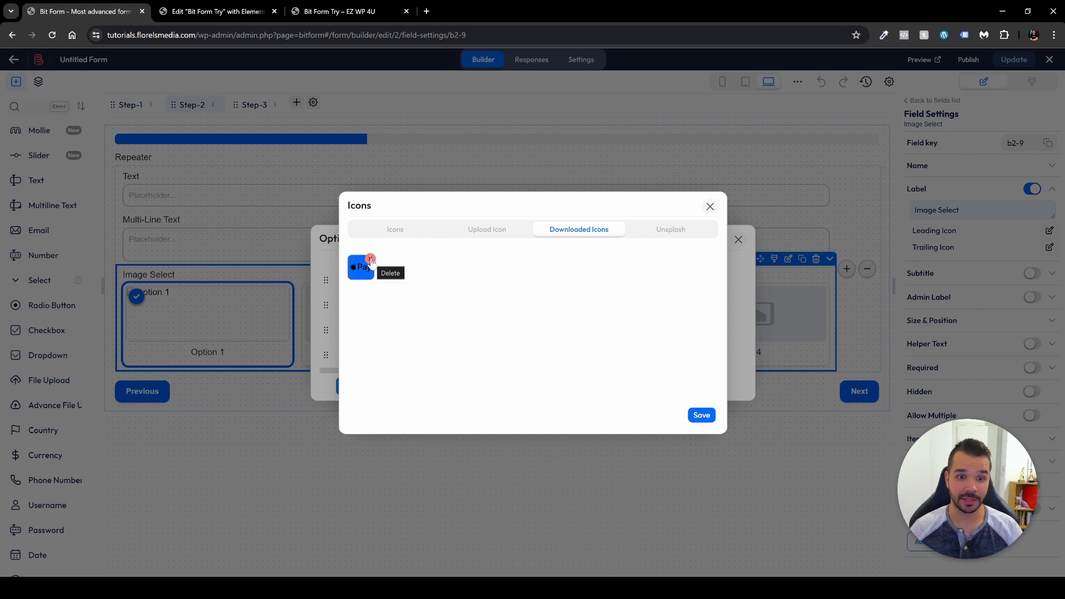
click(701, 415)
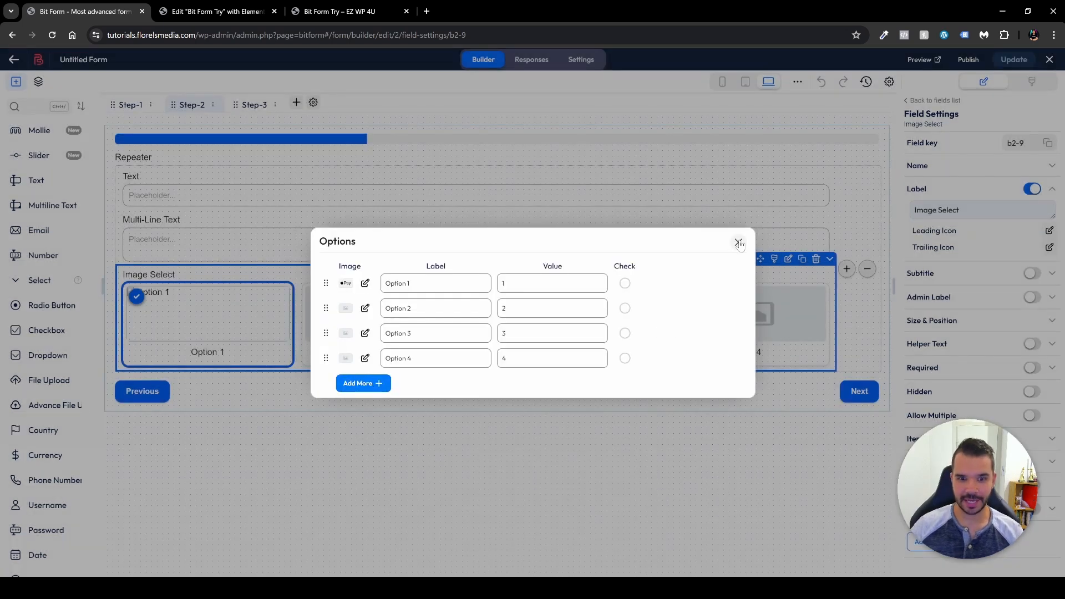
click(607, 449)
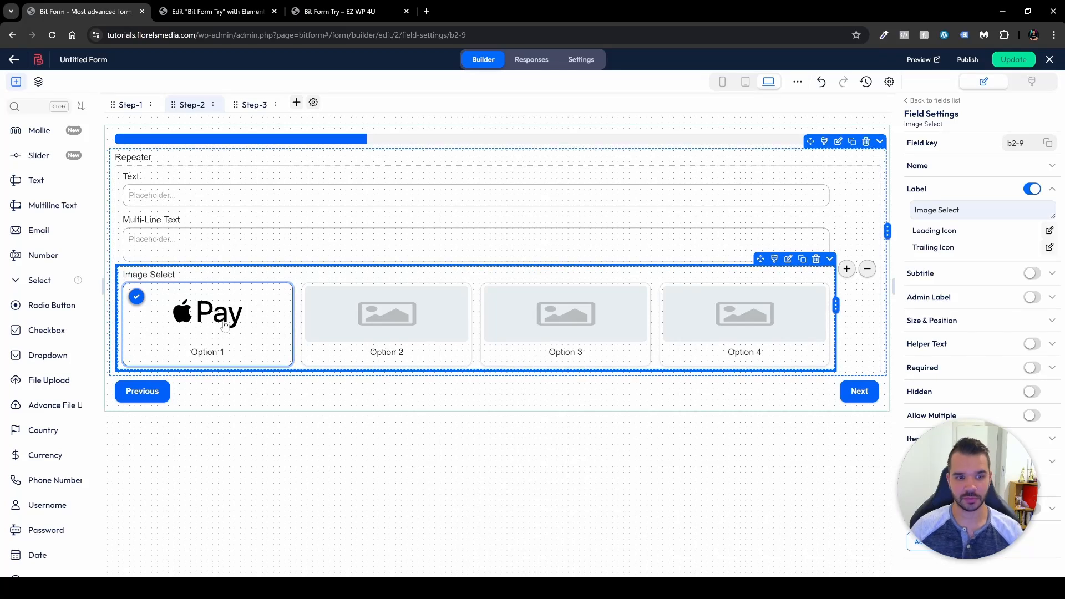
Save the form update and reload the live Bit Form Try page.
click(1014, 61)
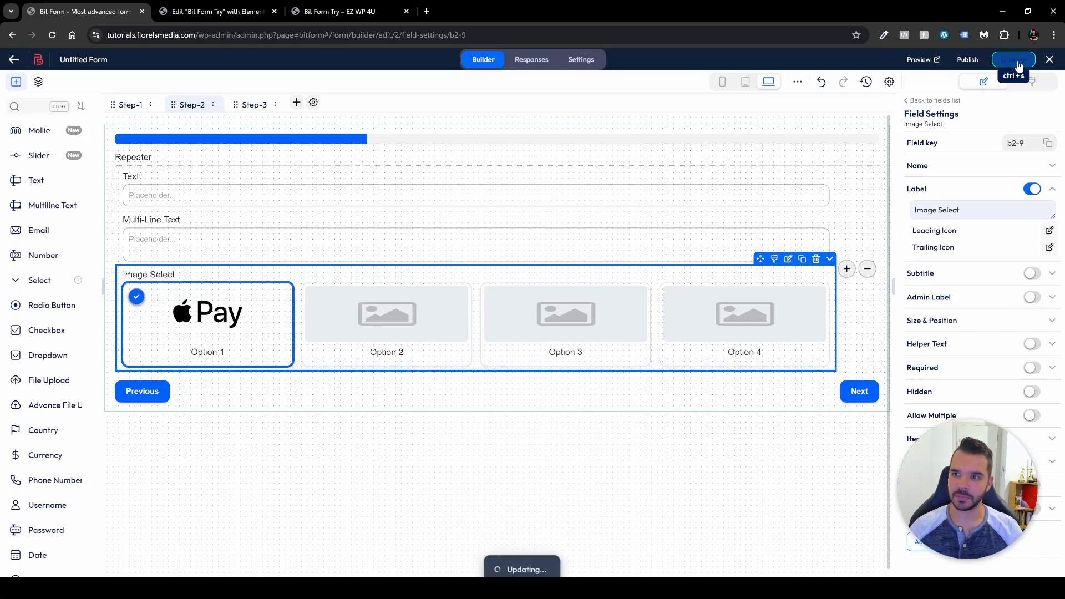
click(334, 5)
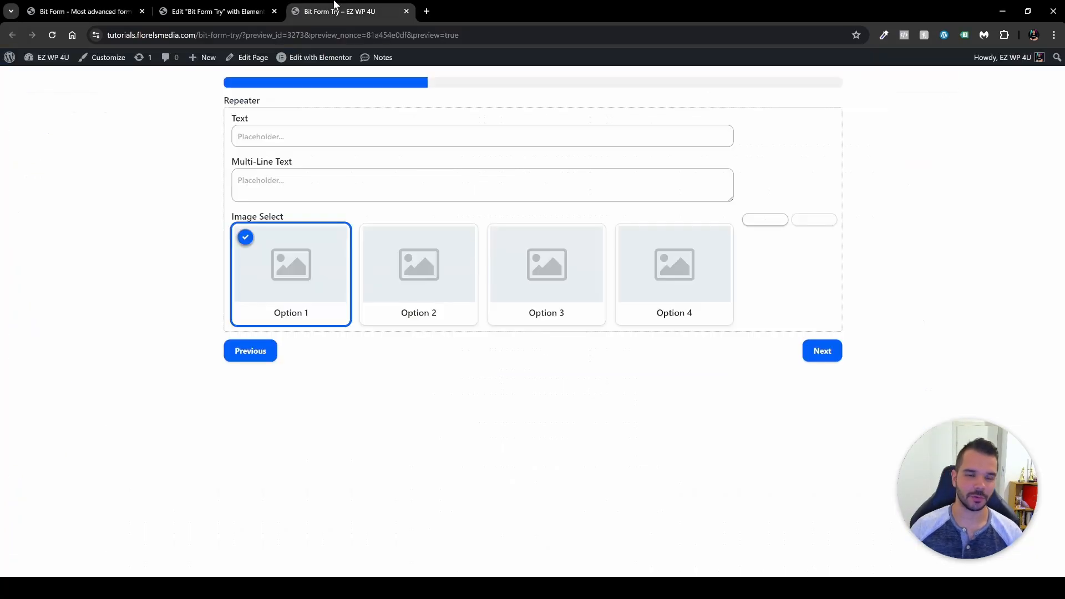
click(52, 35)
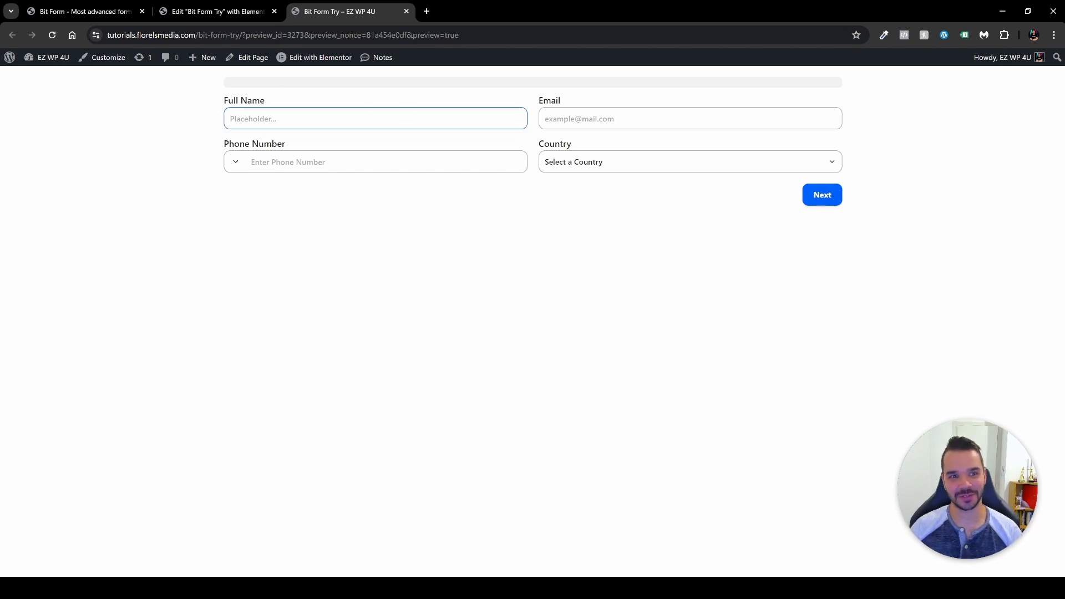
Return to the Bit Form builder and view the form's Multisteps Settings.
click(87, 13)
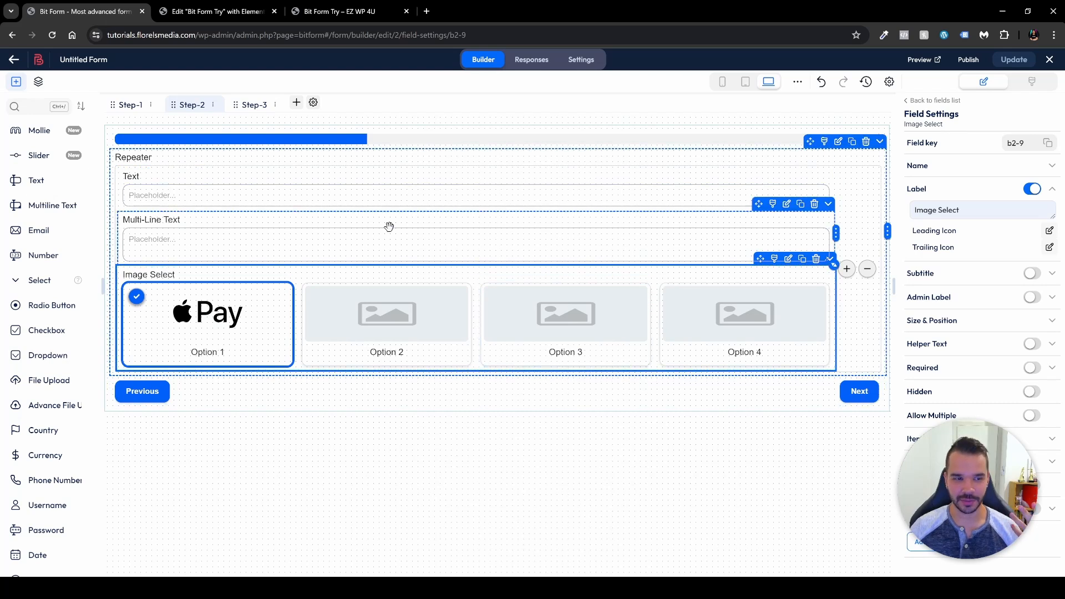
click(313, 102)
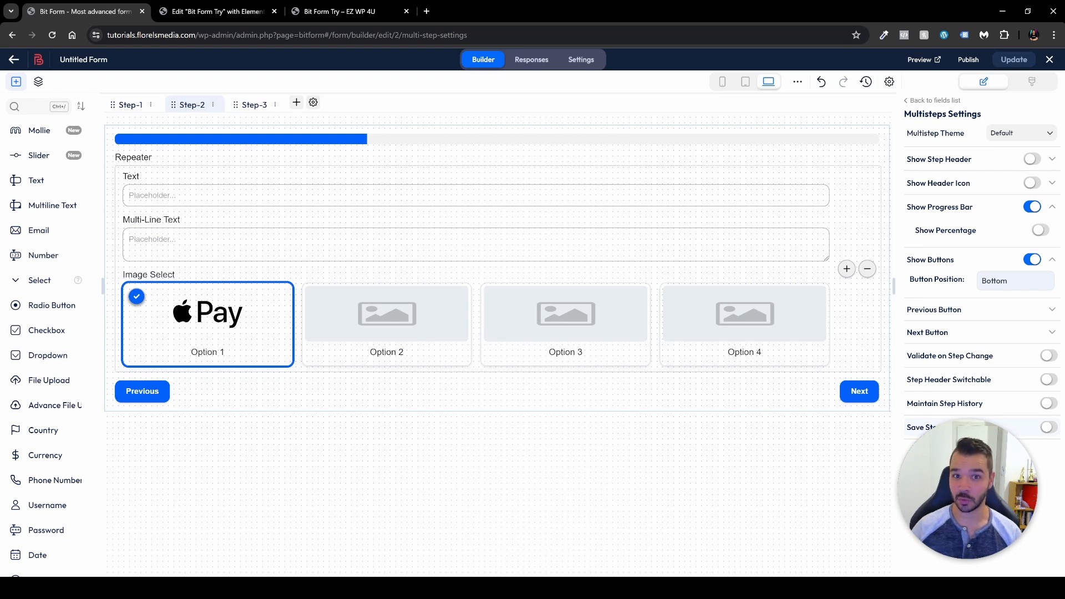
On the live page, enter a full name and email, choose United States of America (the) as the country, and advance to the second step.
click(345, 10)
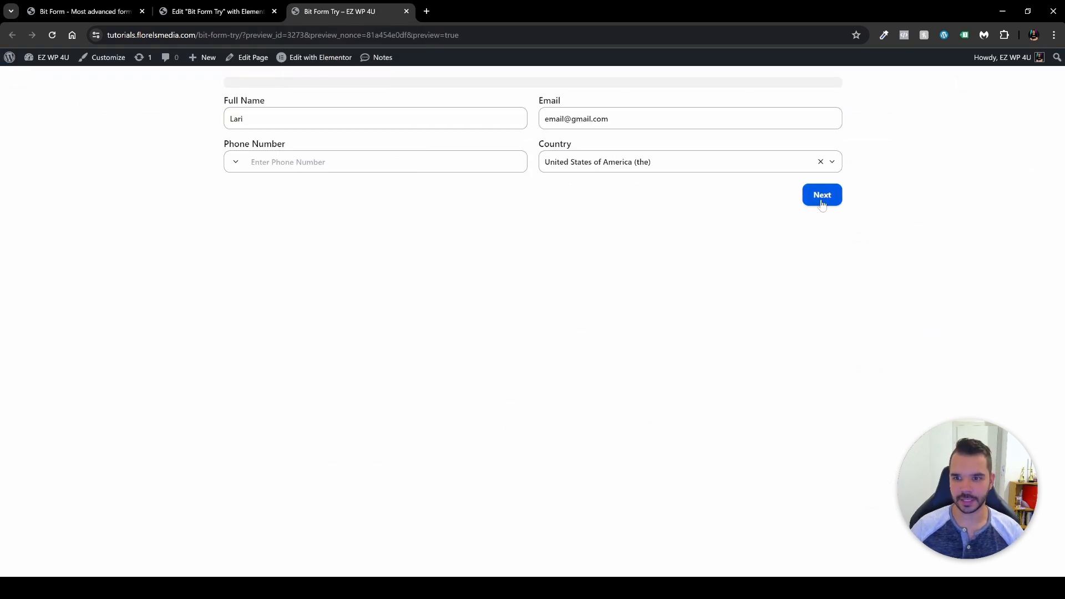
click(821, 197)
Select the Apple Pay option, enter "This for me" as Text and "I just want to pay for the product" as Multi-Line Text.
click(312, 255)
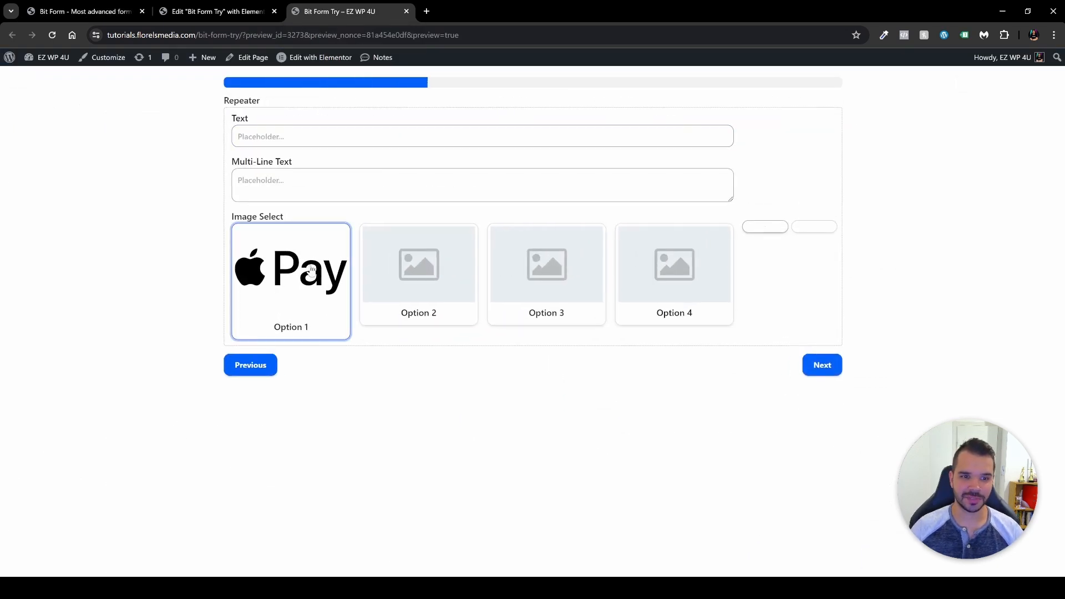
click(314, 278)
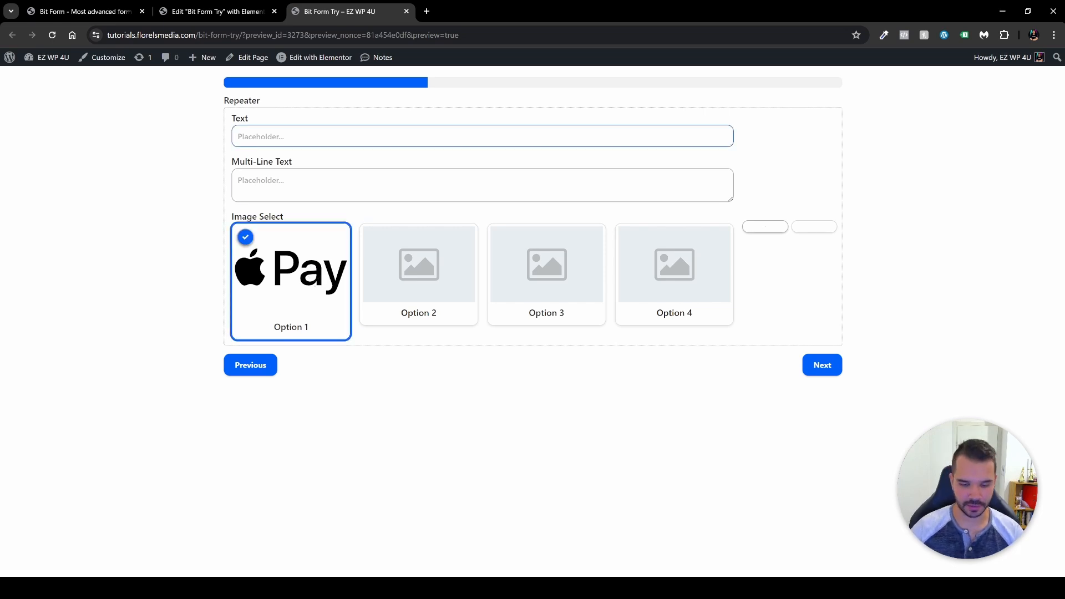
text(This for me)
click(239, 180)
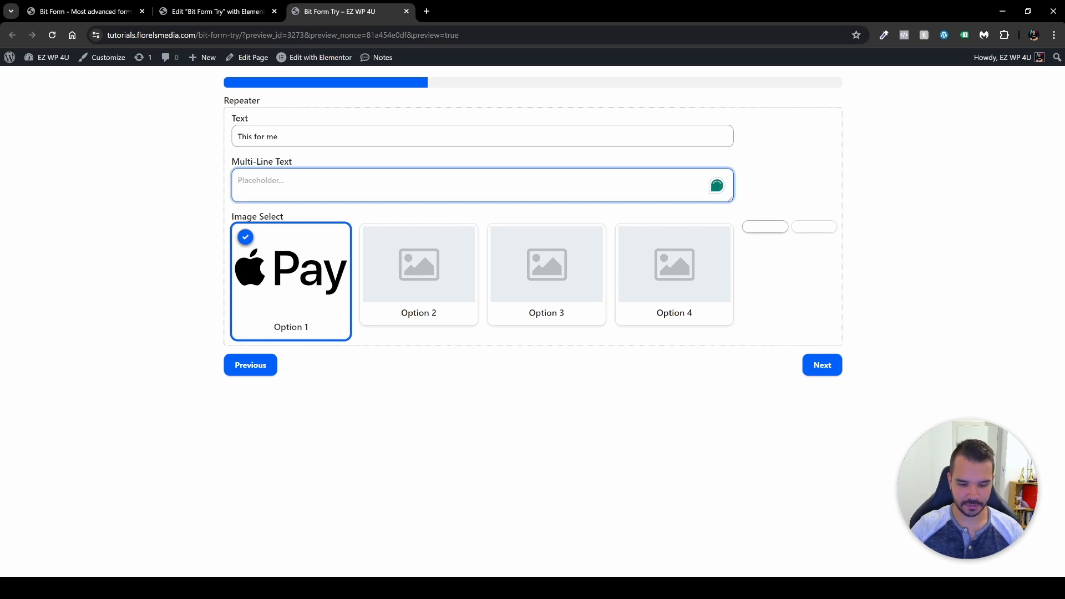
text(I just want to pay )
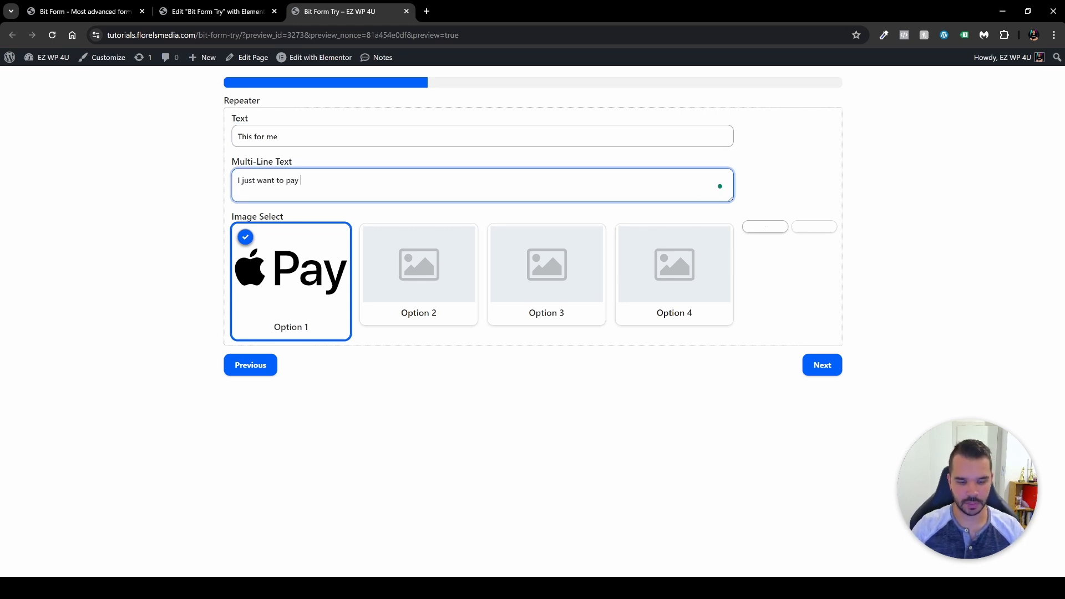
text(for the product)
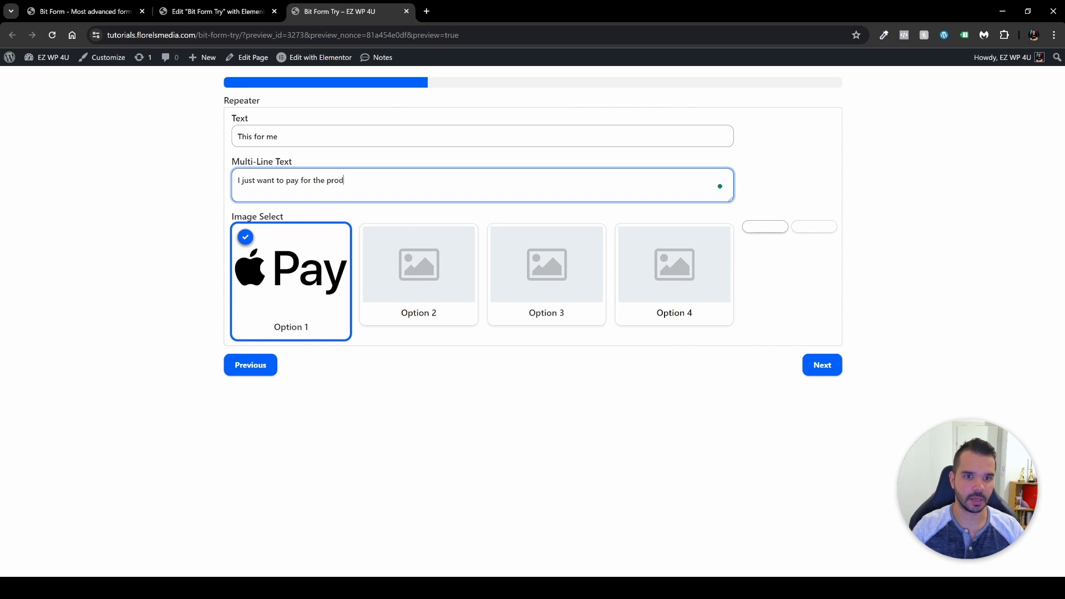
click(790, 289)
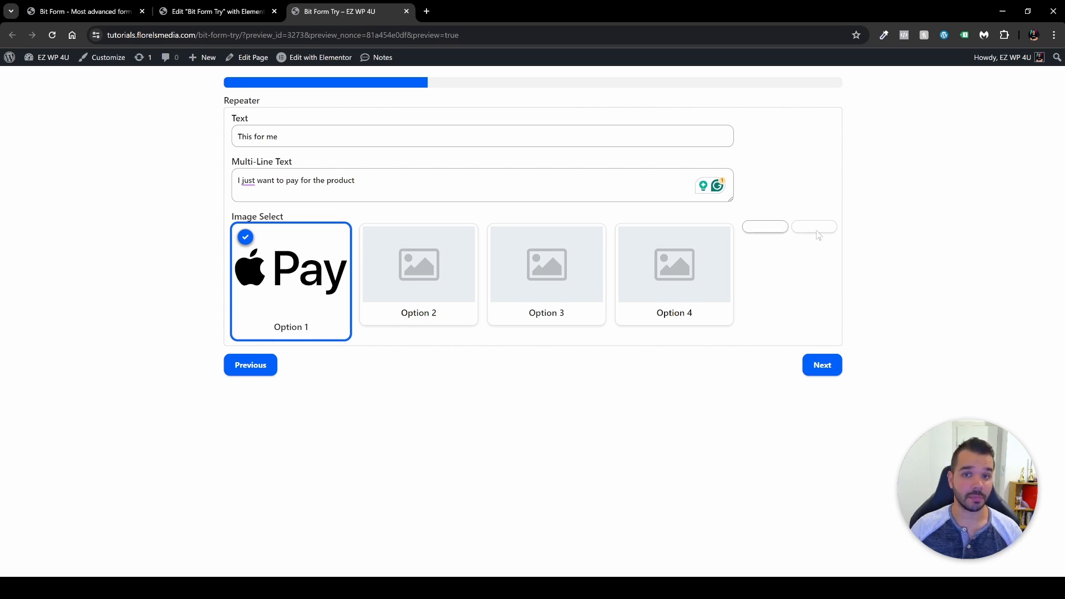
Add a second repeater entry and try its Text and Multi-Line Text fields.
click(771, 235)
scroll(719, 305, down, 1)
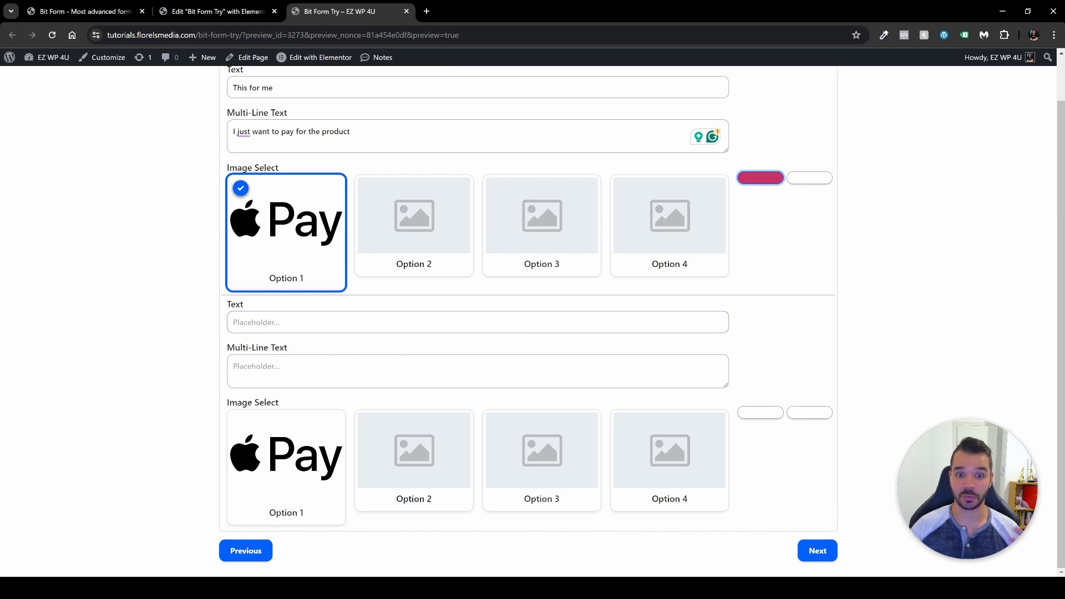
scroll(526, 175, up, 1)
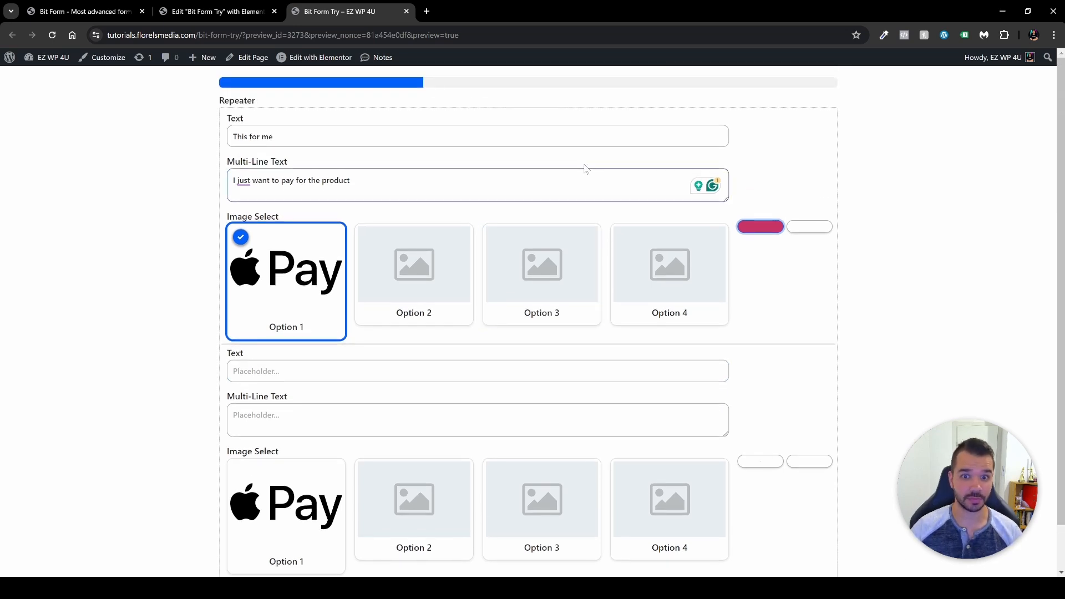
scroll(570, 162, down, 1)
click(244, 322)
key(Tab)
scroll(763, 318, up, 1)
scroll(799, 483, down, 1)
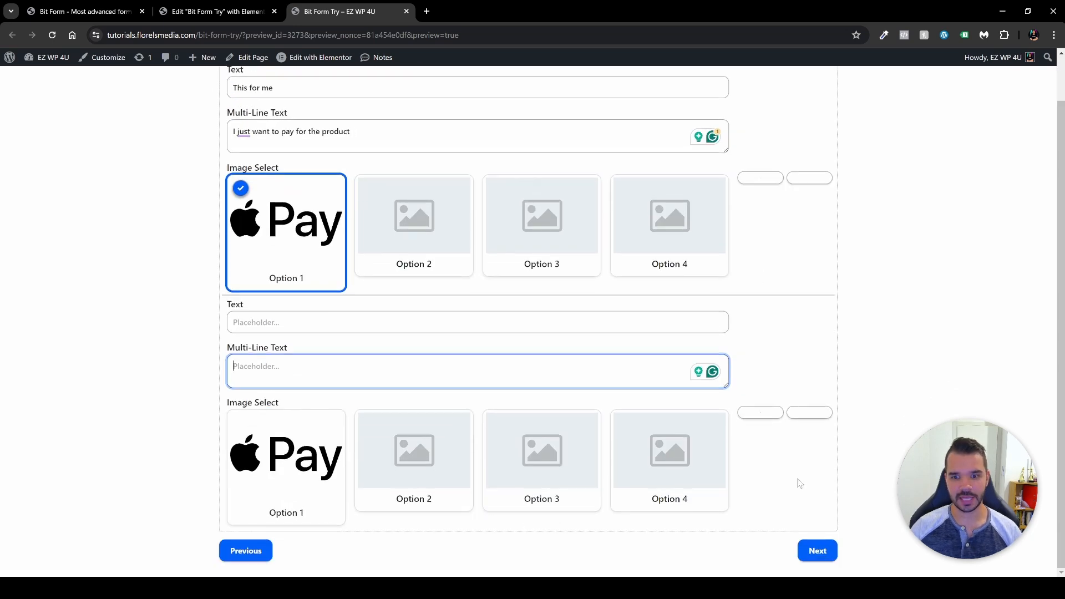
Advance to the final form step and draw a freehand signature in the Signature field.
click(817, 551)
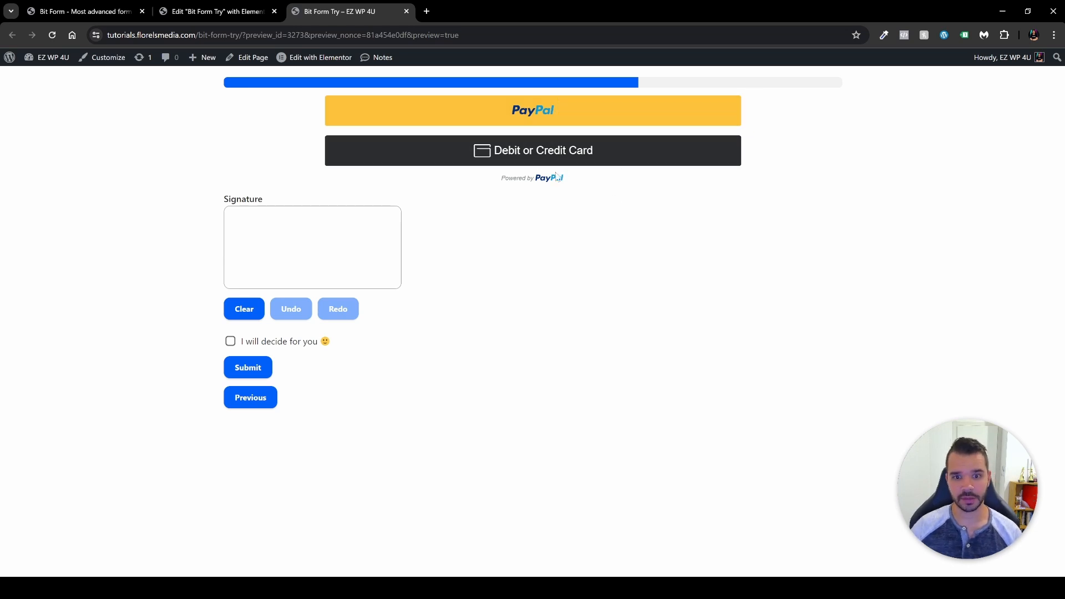
mouse_move(315, 232)
mouse_down()
mouse_move(288, 232)
mouse_move(311, 248)
mouse_move(378, 239)
mouse_up()
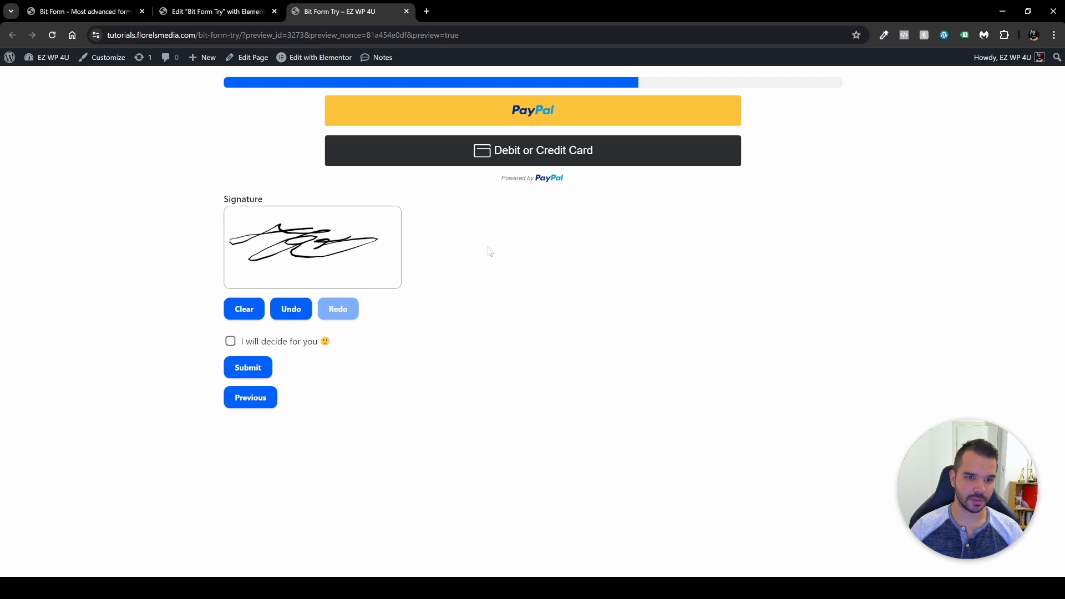
Accept the "I will decide for you" decision box and submit the form.
click(231, 343)
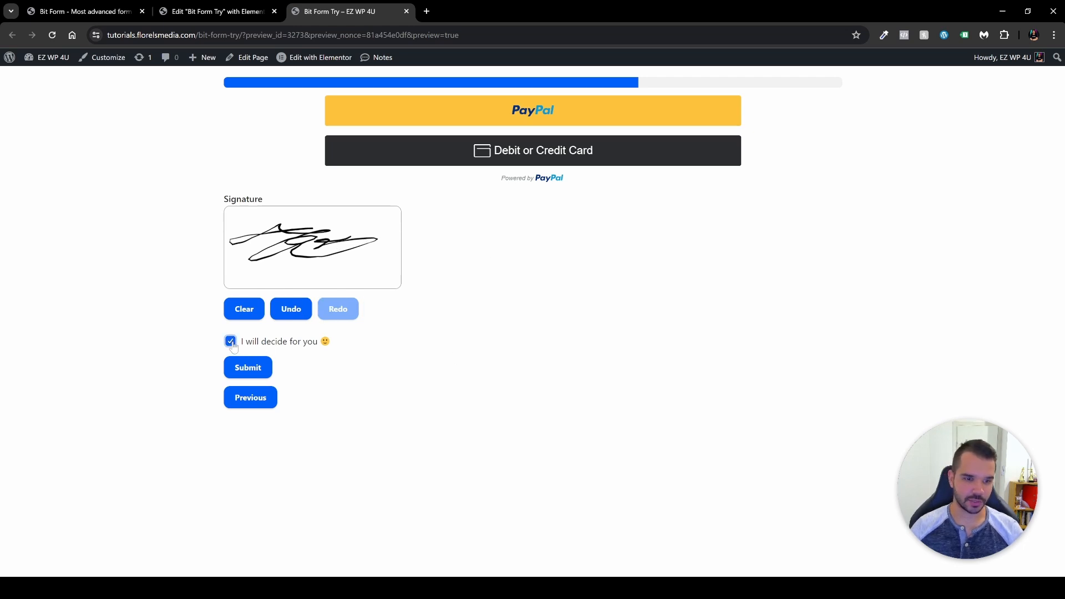
click(262, 374)
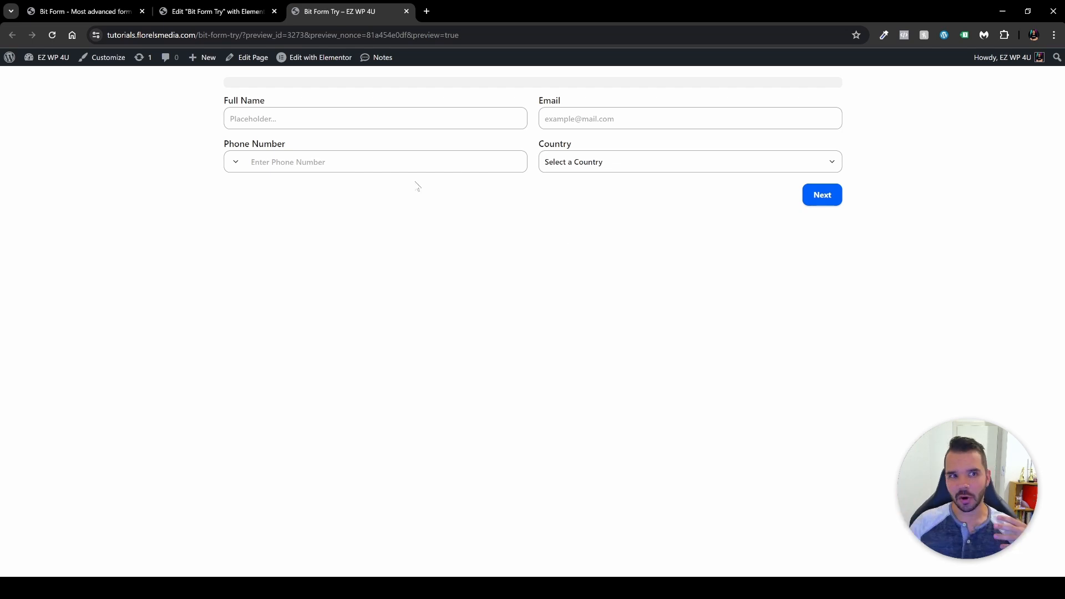
Return to the Bit Form editor and review the submitted response, including its repeater data.
click(206, 8)
click(109, 7)
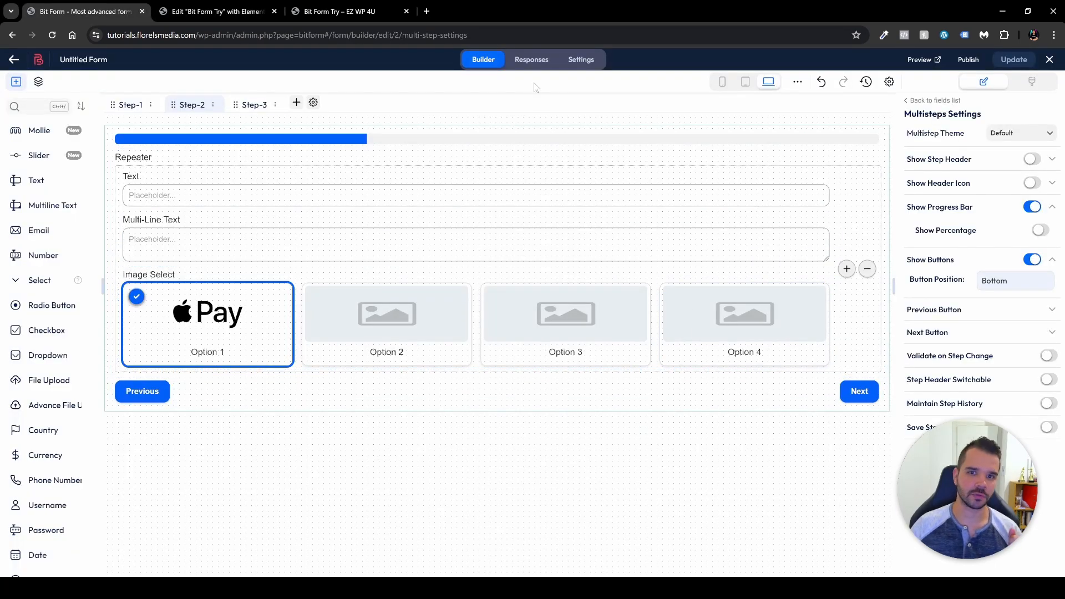
click(531, 60)
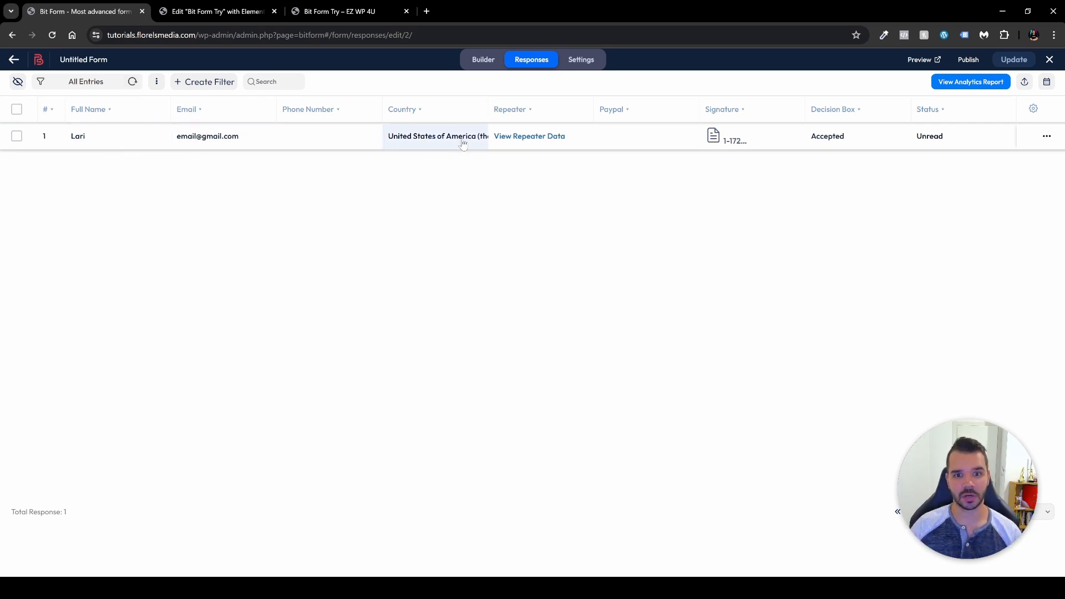
click(547, 145)
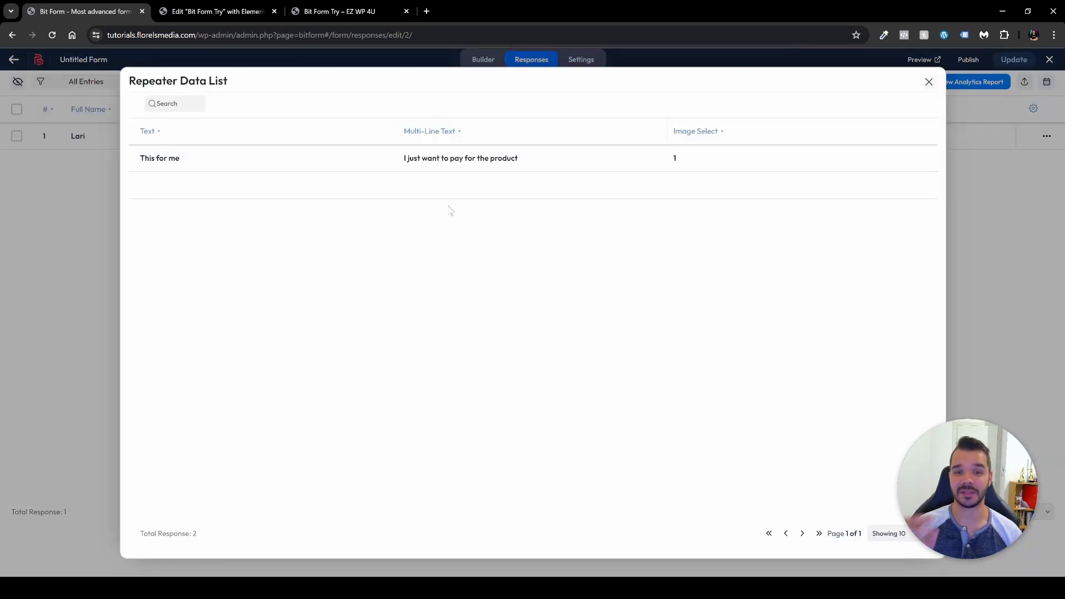
key(Escape)
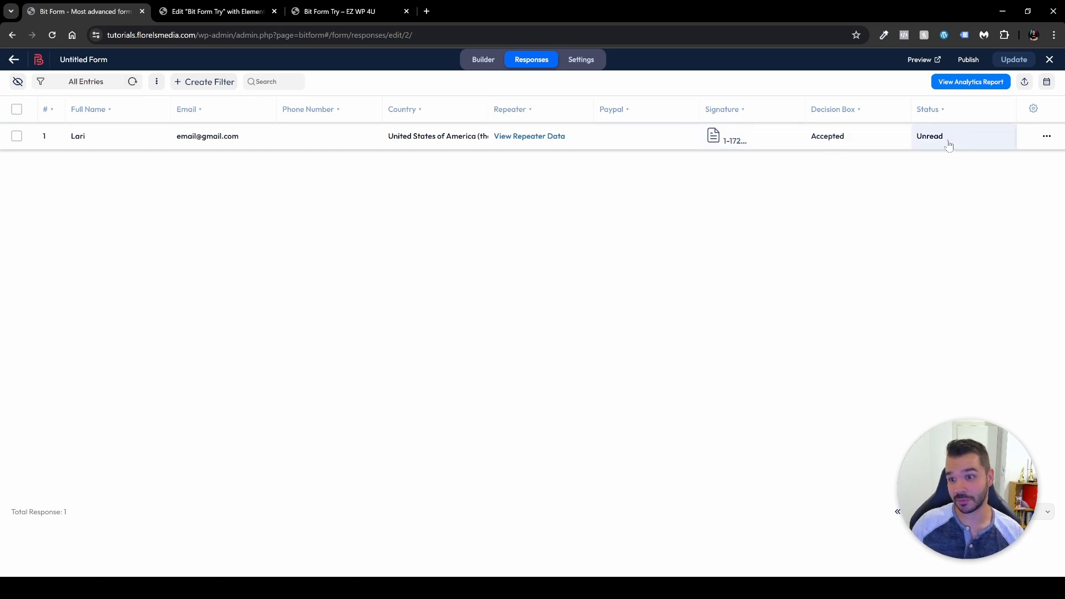
Review the form's general settings, confirmations, the Show Success Message conditional logic and the email templates.
click(580, 61)
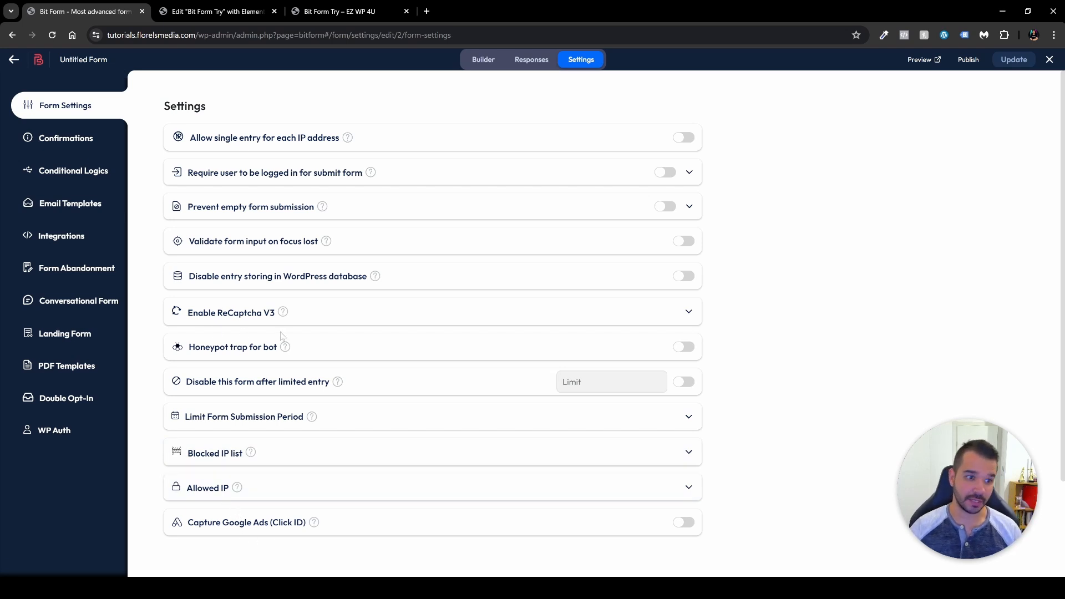
click(79, 141)
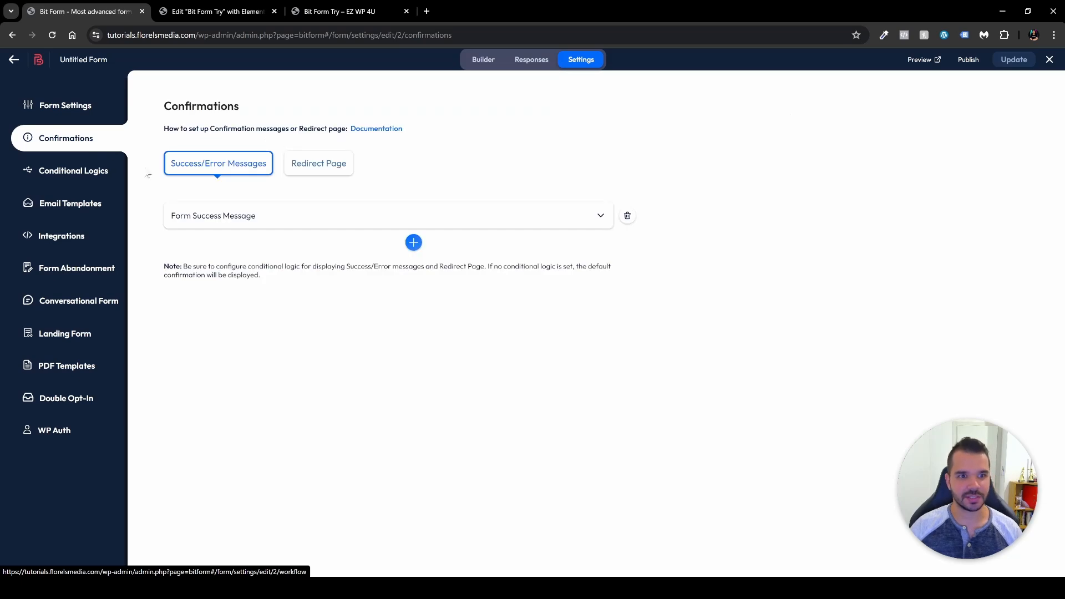
click(92, 173)
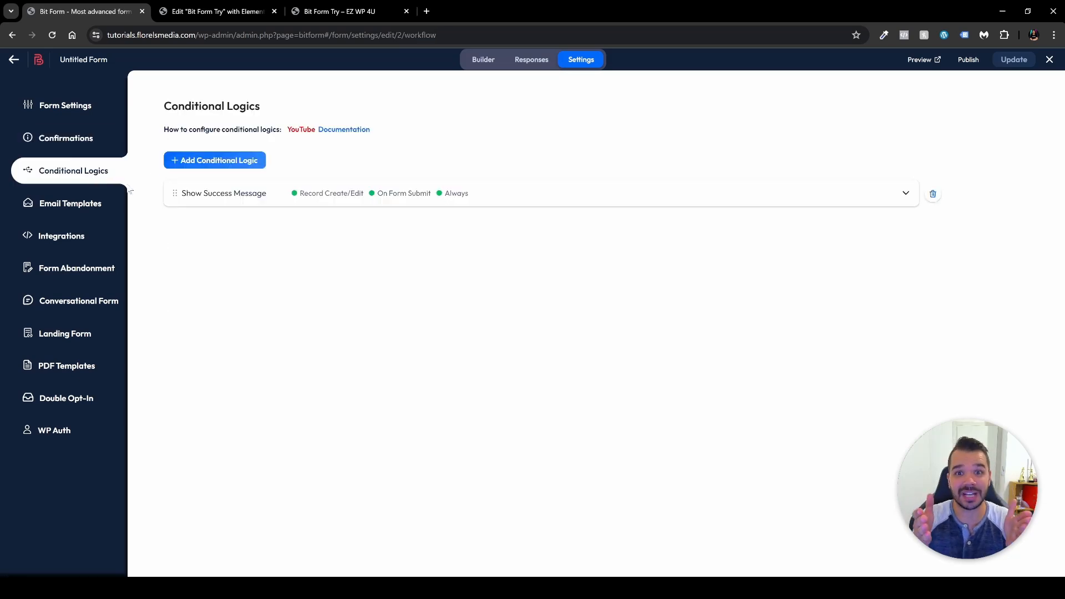
click(631, 198)
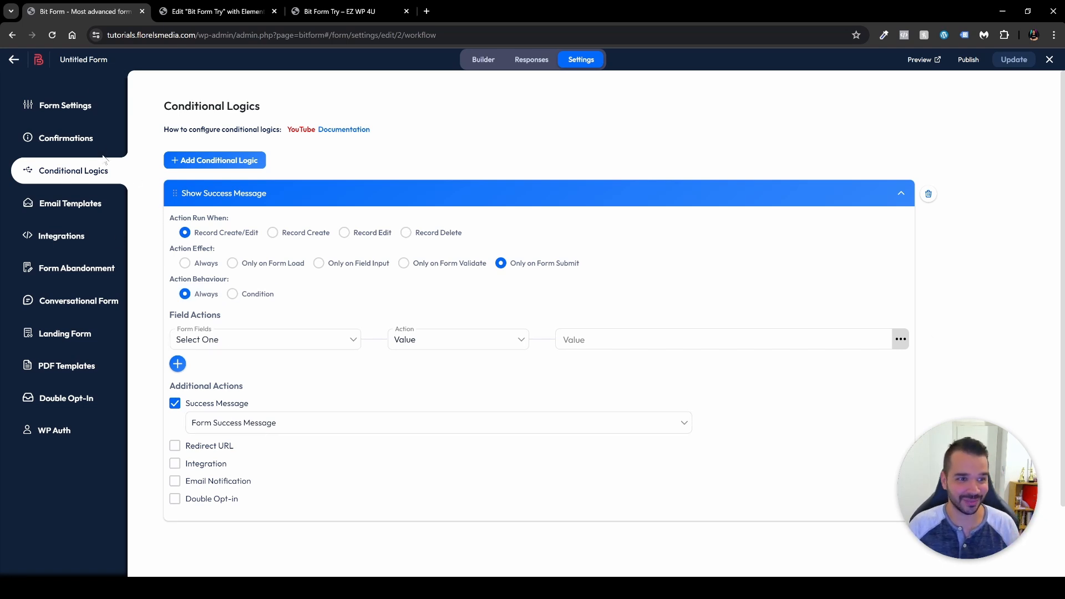
click(85, 206)
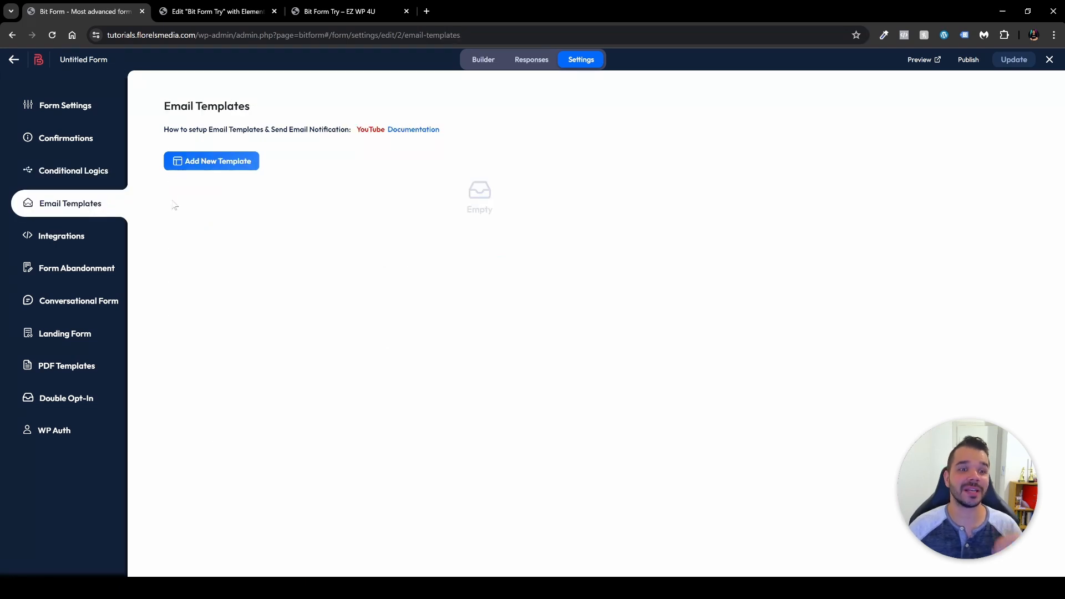
Browse the integrations available for the form and close the list without adding one.
click(83, 238)
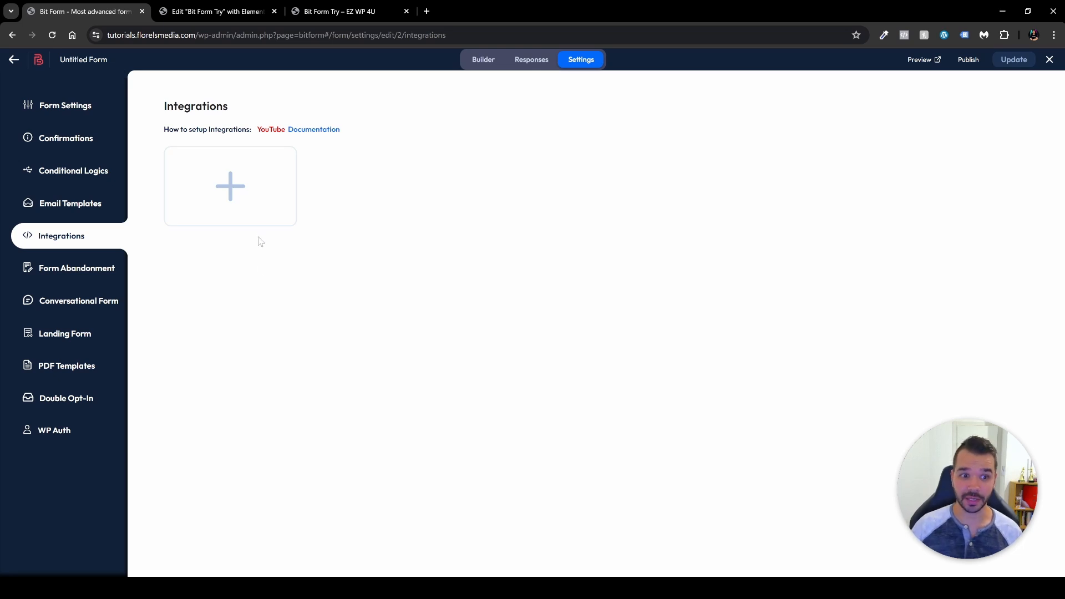
click(255, 207)
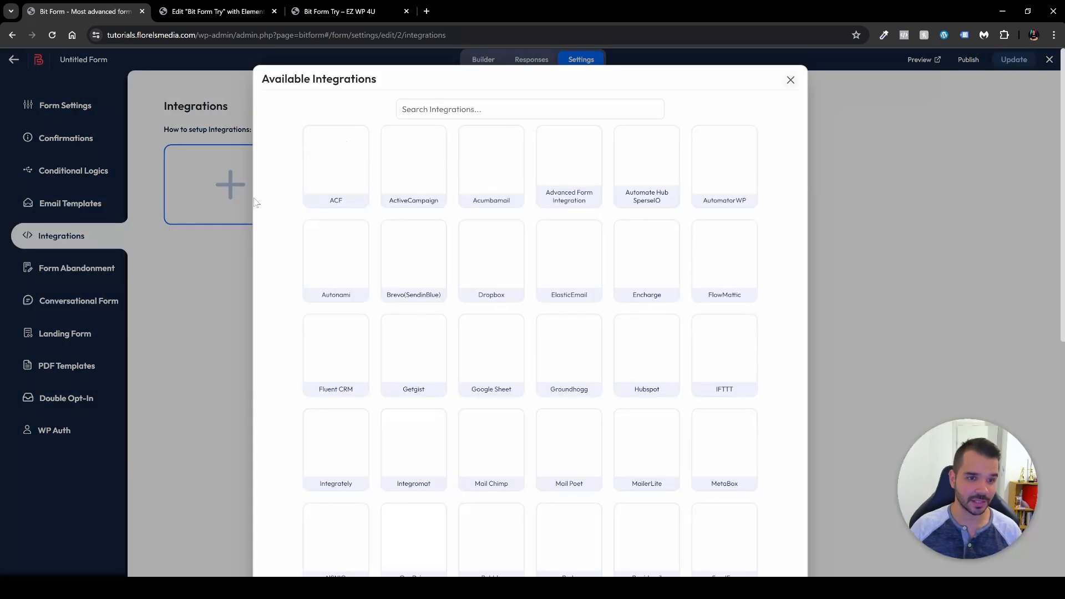
scroll(765, 272, down, 3)
scroll(767, 278, down, 5)
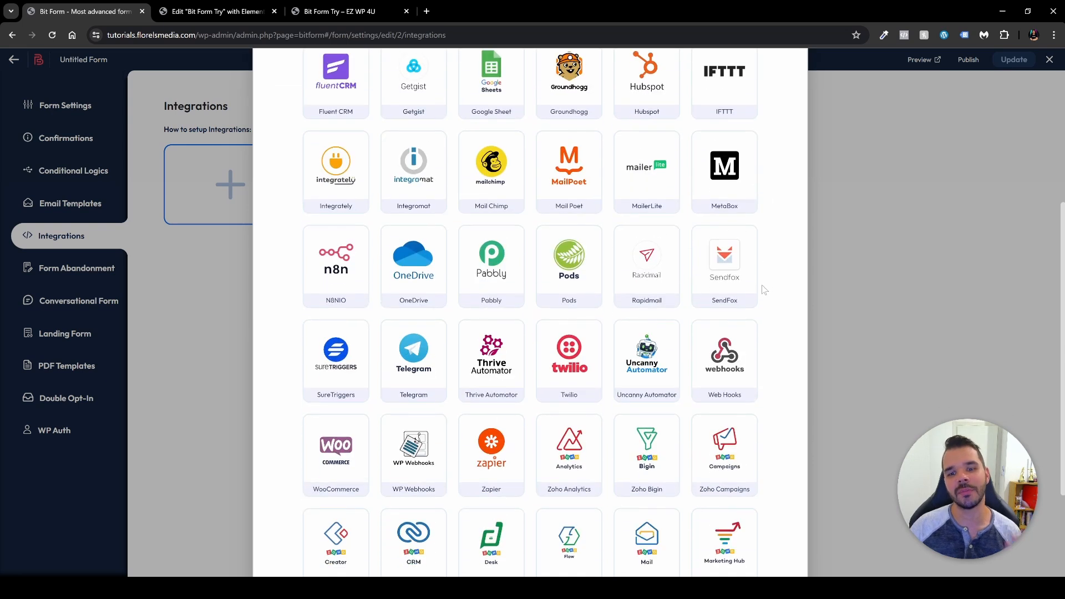
scroll(764, 292, up, 10)
click(790, 81)
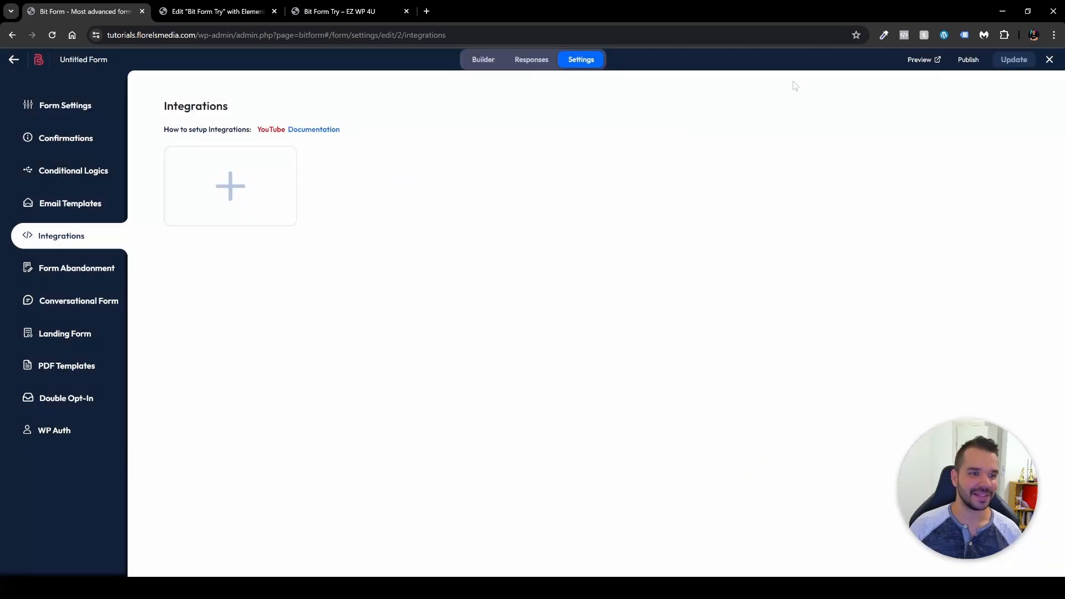
Review the Form Abandonment, Conversational Form, Landing Form, PDF Templates, Double Opt-In and WP Auth settings.
click(106, 274)
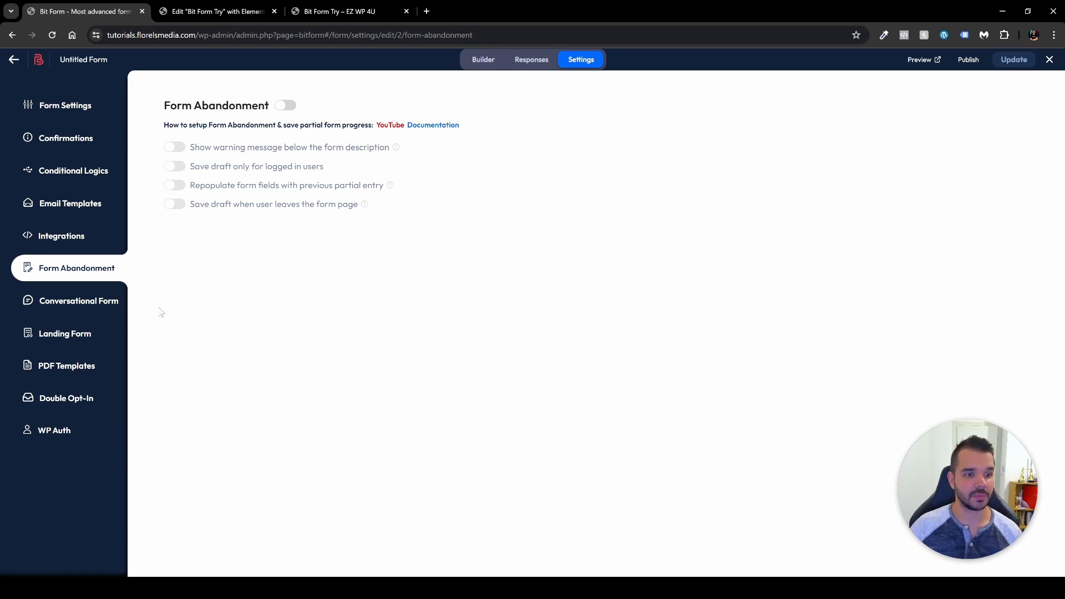
click(104, 306)
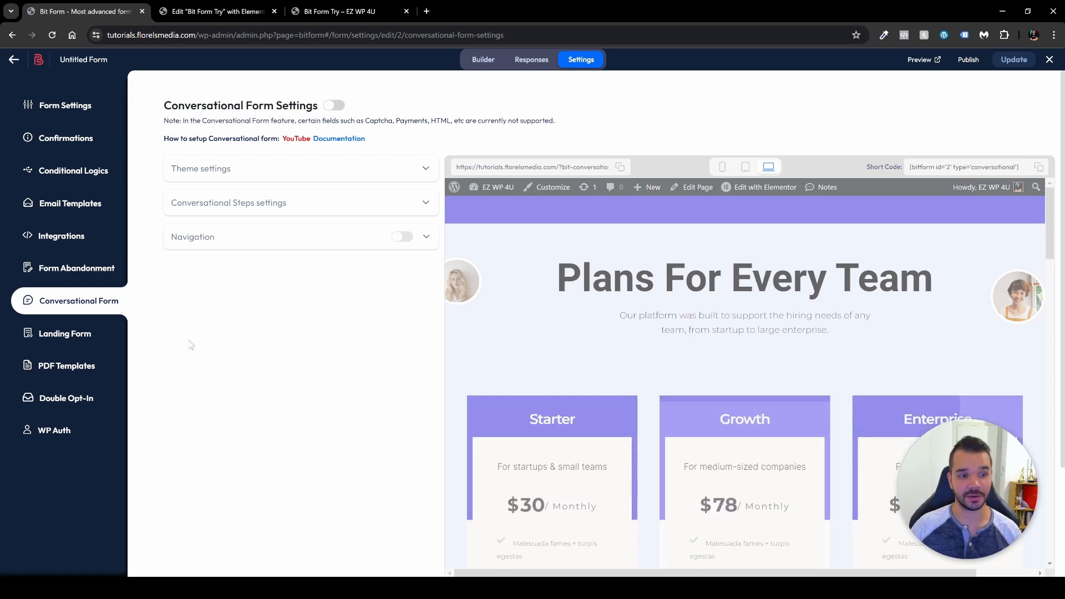
click(89, 338)
click(83, 367)
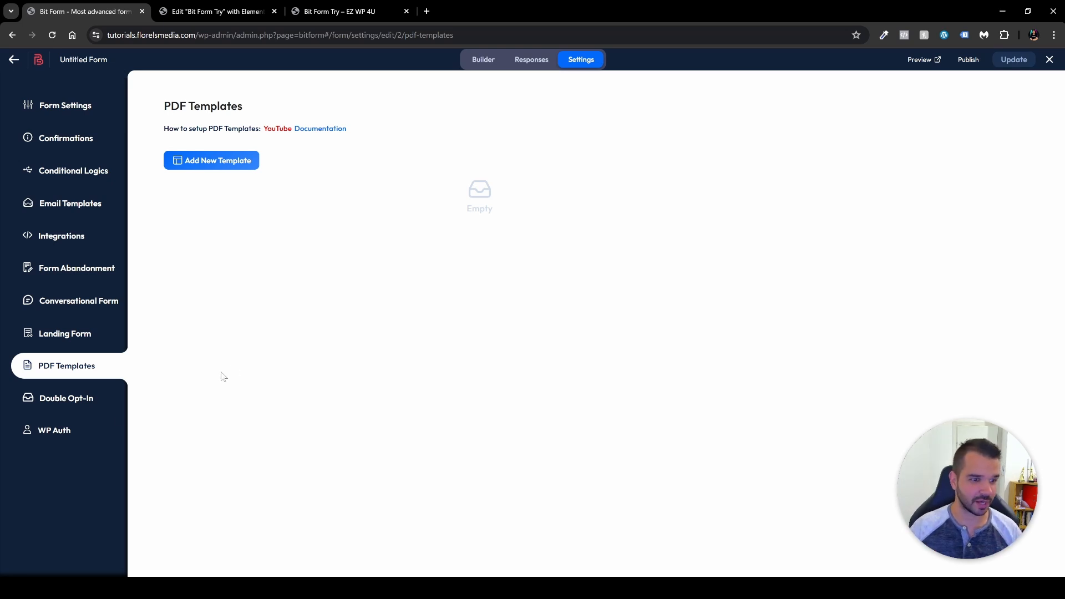
click(67, 398)
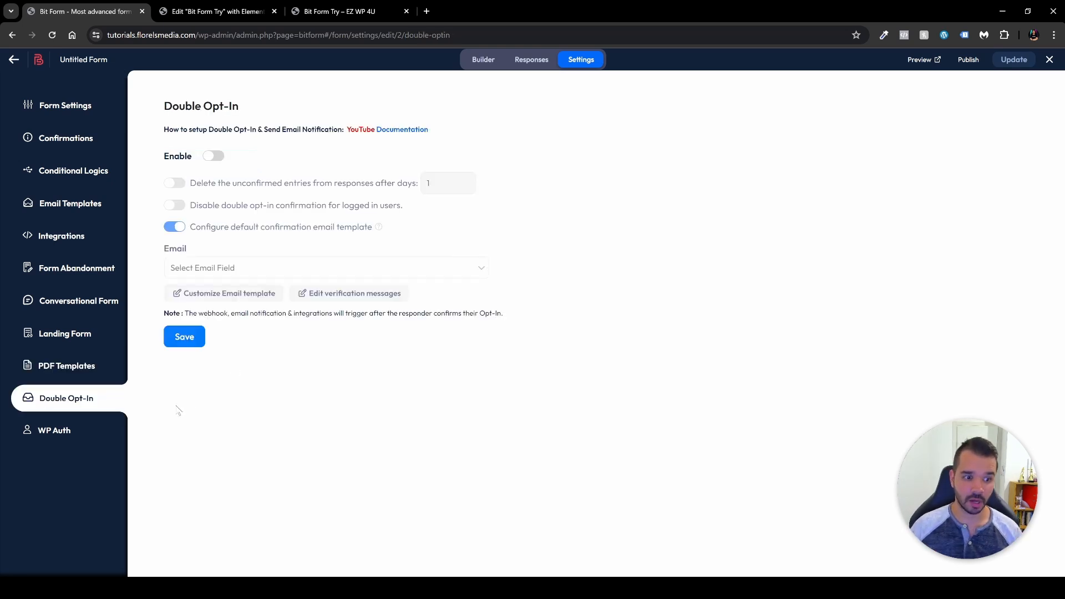
click(83, 435)
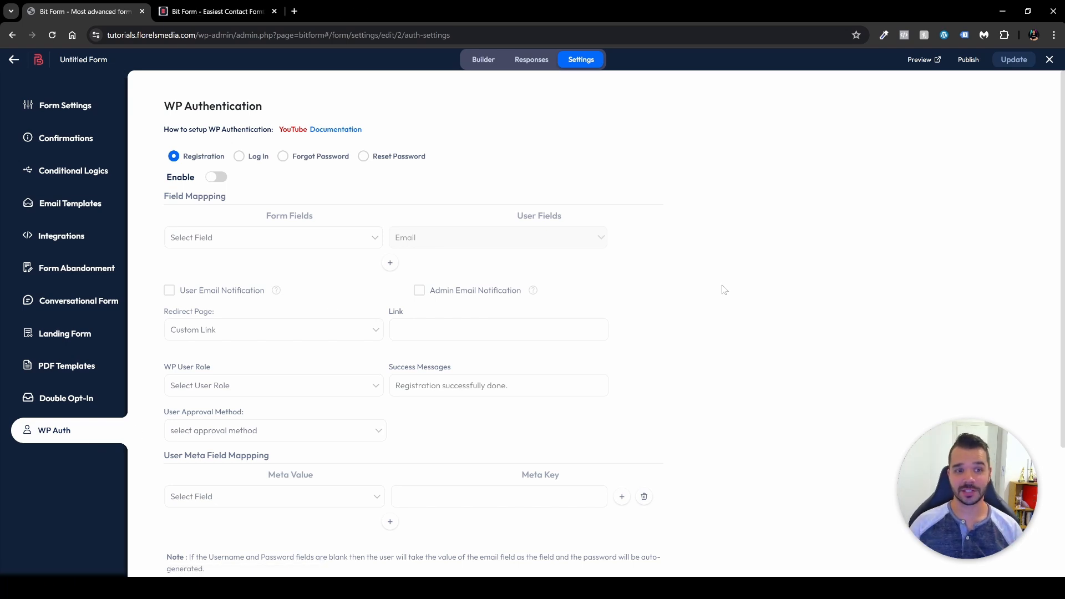
Switch to the Bit Form product website and examine its annual and lifetime plan pricing.
click(242, 14)
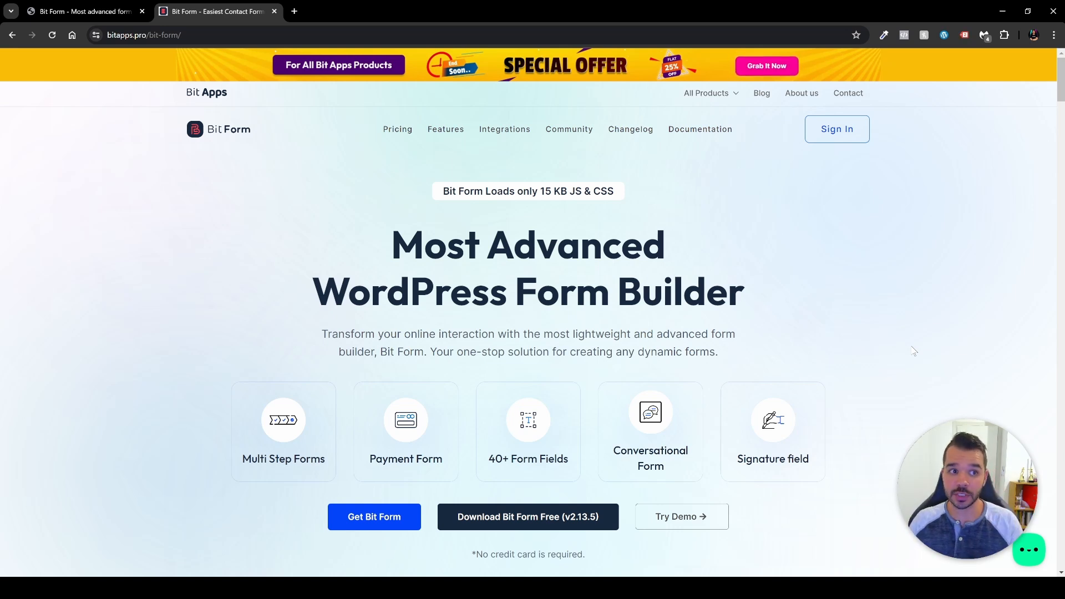
scroll(899, 345, down, 3)
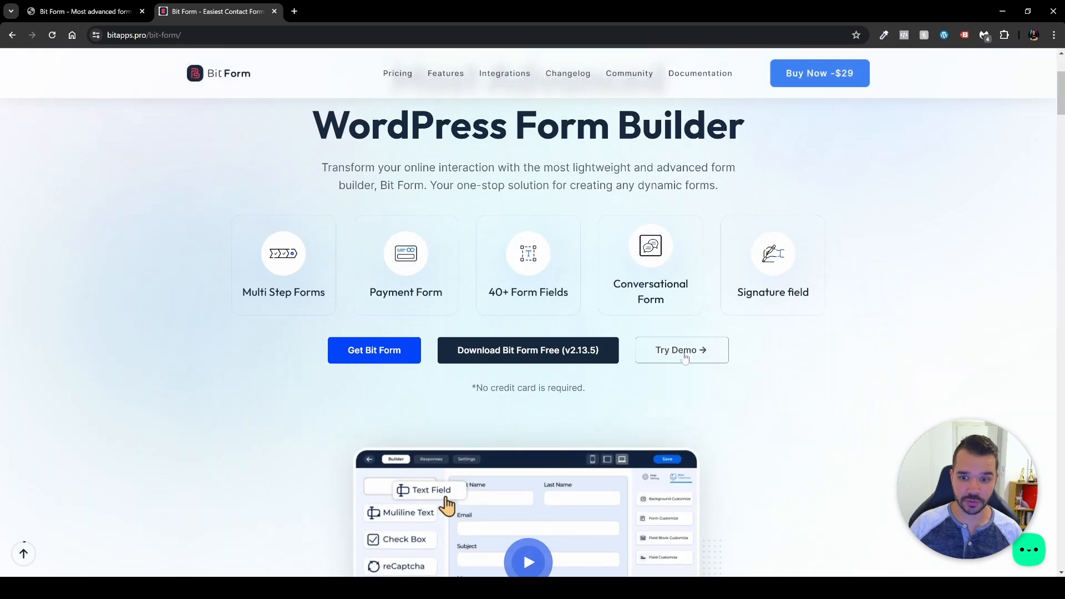
scroll(696, 350, down, 3)
scroll(765, 373, down, 15)
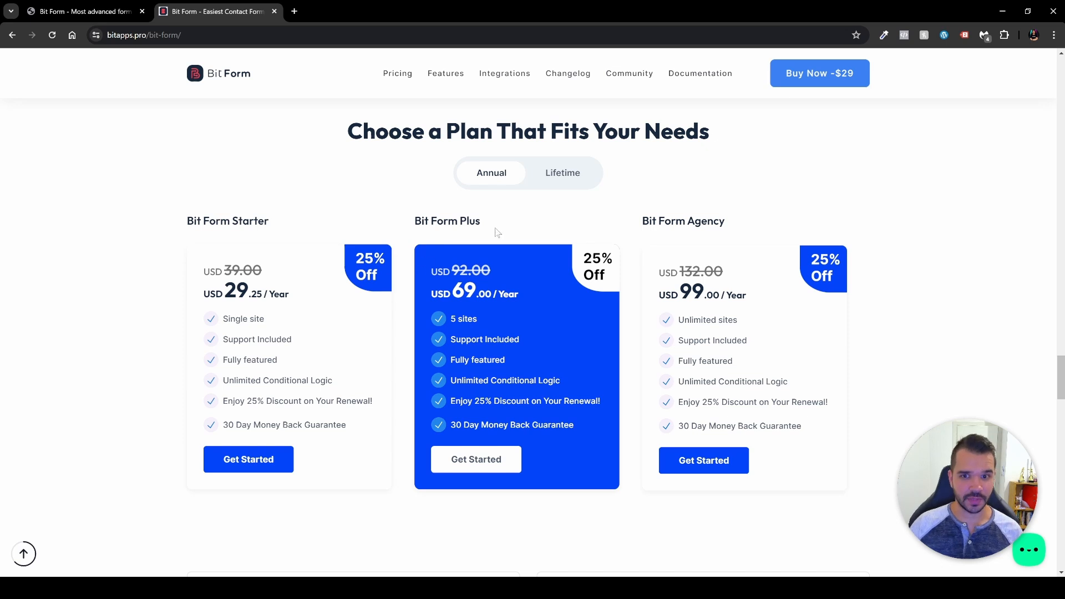
click(573, 181)
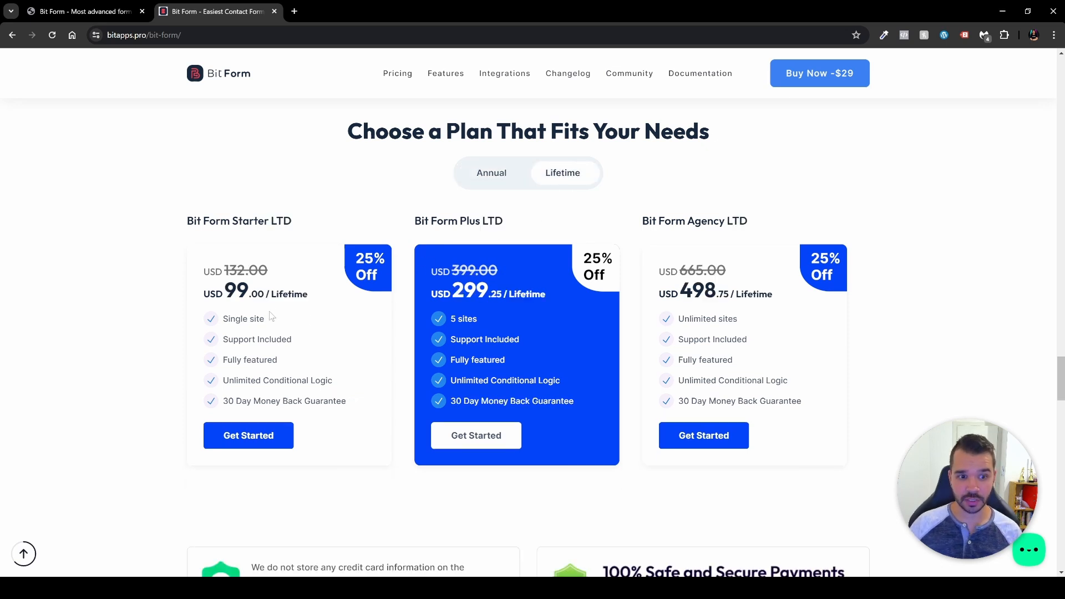